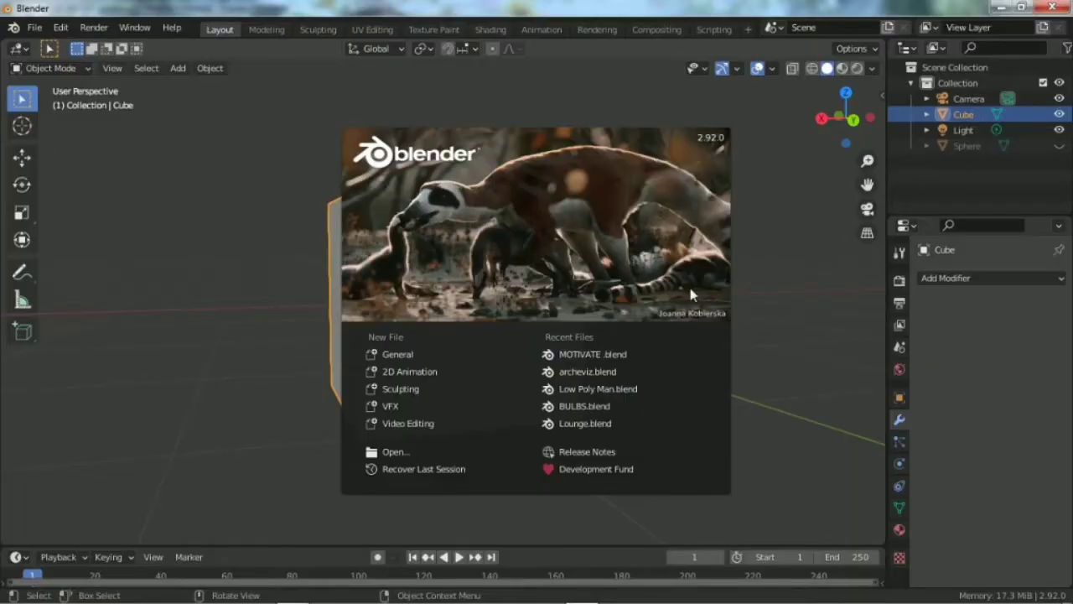
Close the splash screen, look through the scene camera and deselect the default cube.
left_click(845, 275)
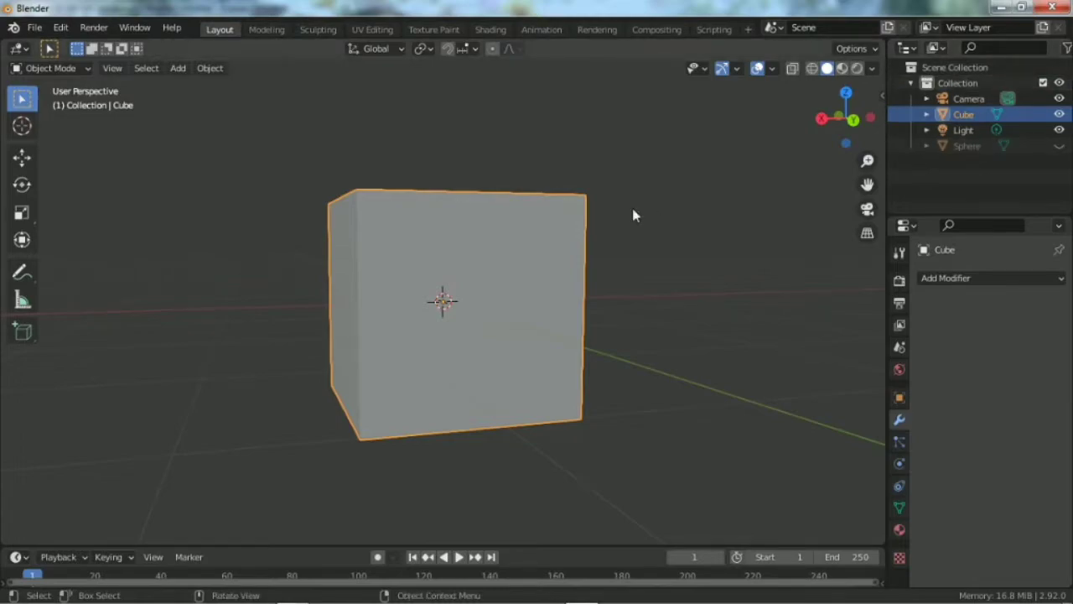
key("KP_1")
key("KP_0")
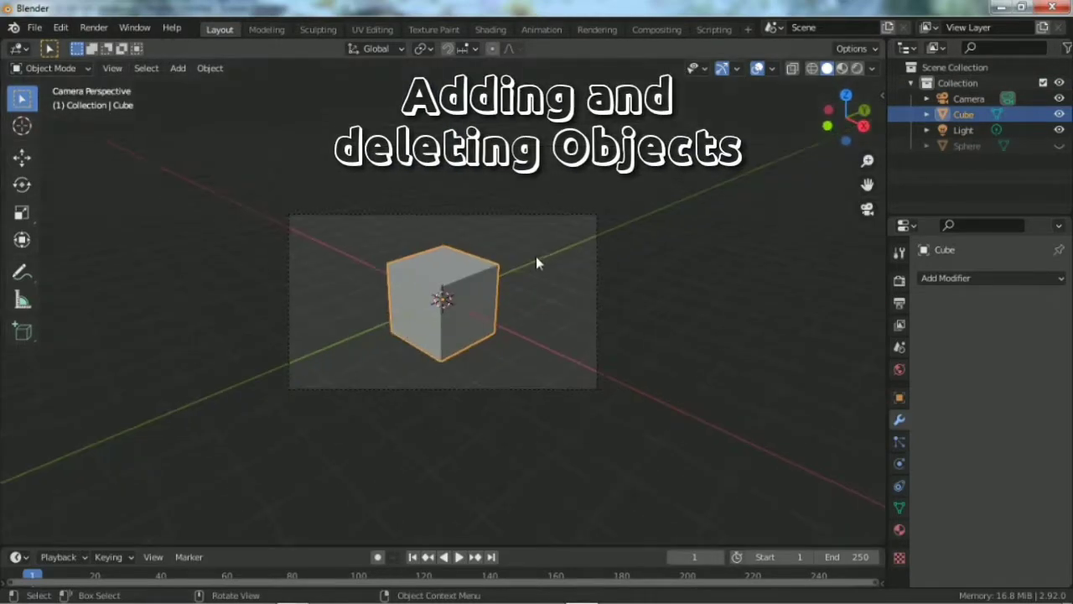
scroll(524, 268, "up", 4)
left_click(591, 266)
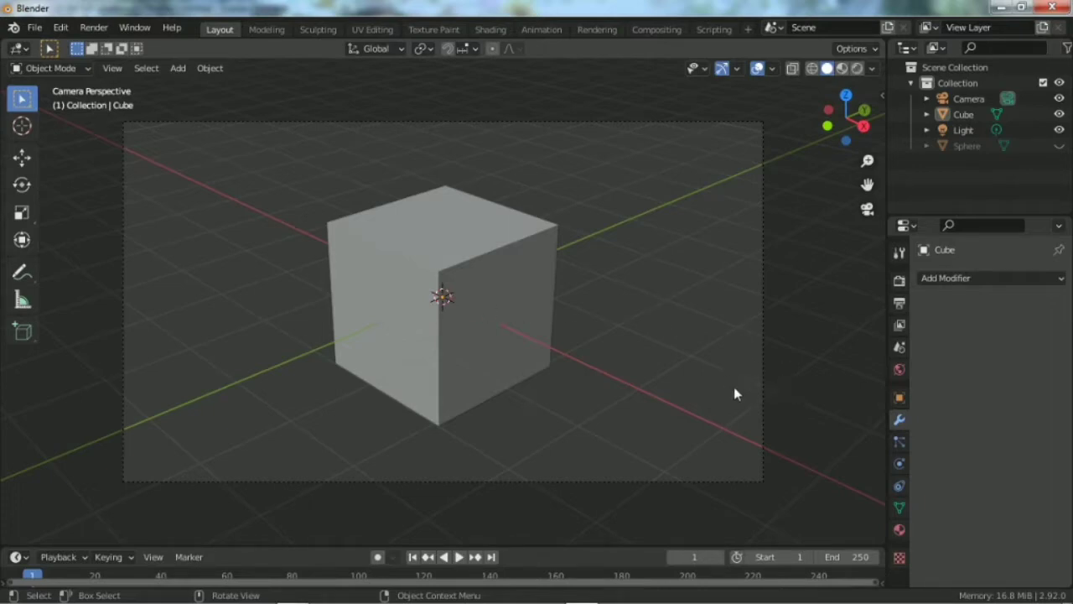
Place the 3D cursor in front of the cube, then on the empty floor behind its left side.
key("shift")
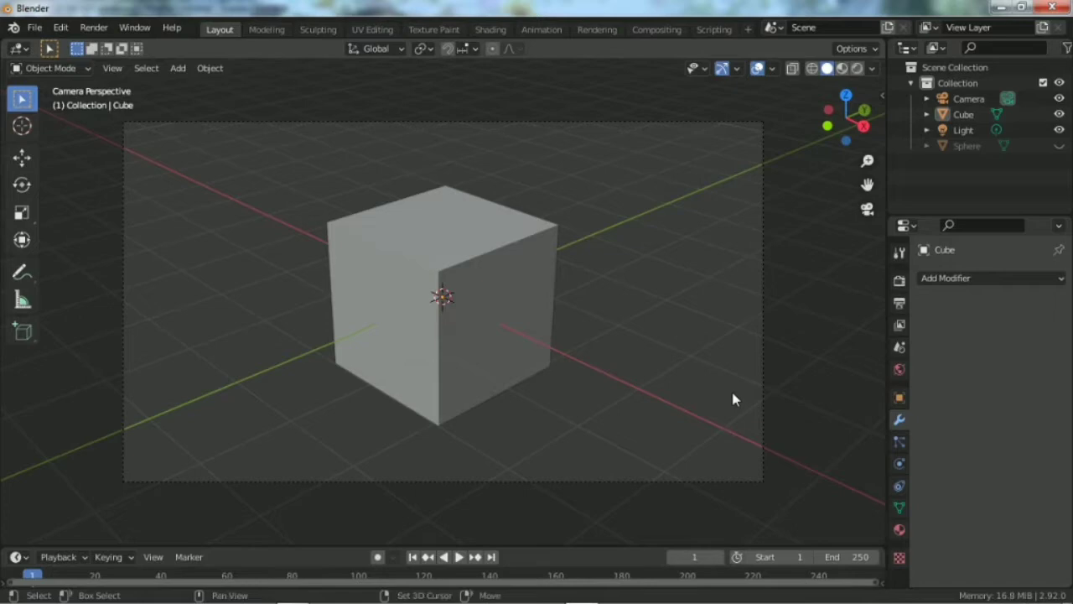
right_click(732, 393, "shift")
right_click(199, 208, "shift")
Try several 3D cursor positions with the Cursor tool, ending on the Y axis behind the cube, and return to Select Box.
left_click(22, 125)
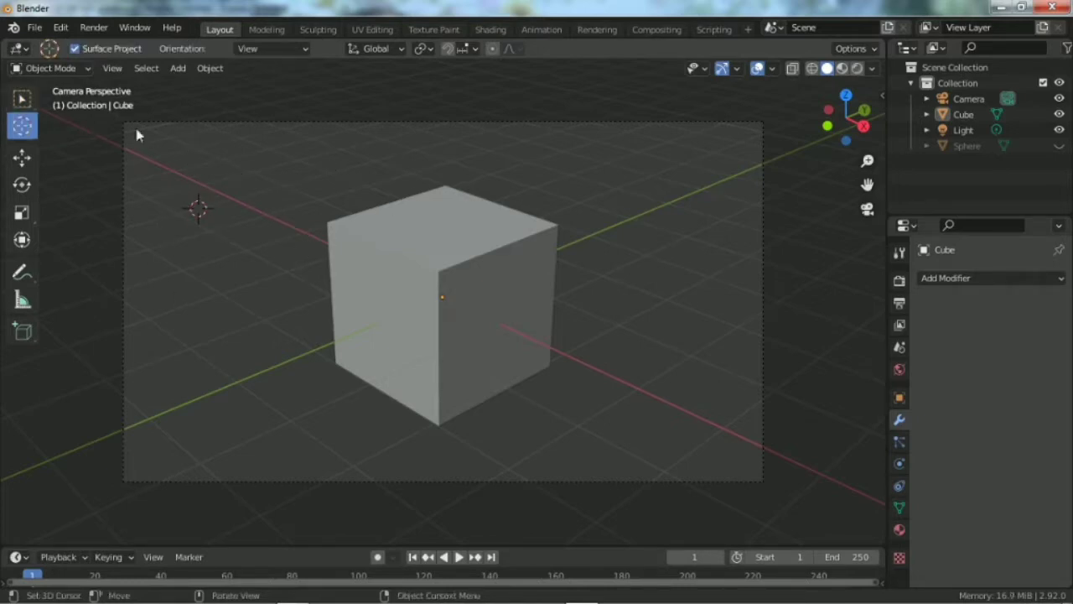
left_click(404, 137)
left_click(591, 147)
left_click(663, 388)
left_click(93, 366)
left_click(507, 194)
left_click(790, 205)
left_click(710, 186)
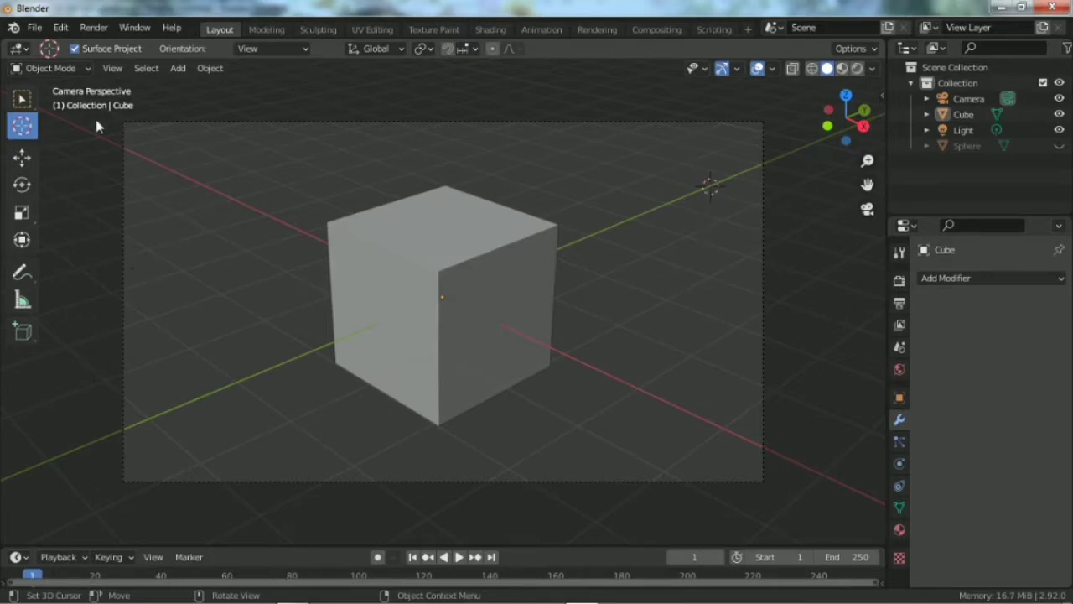
left_click(21, 101)
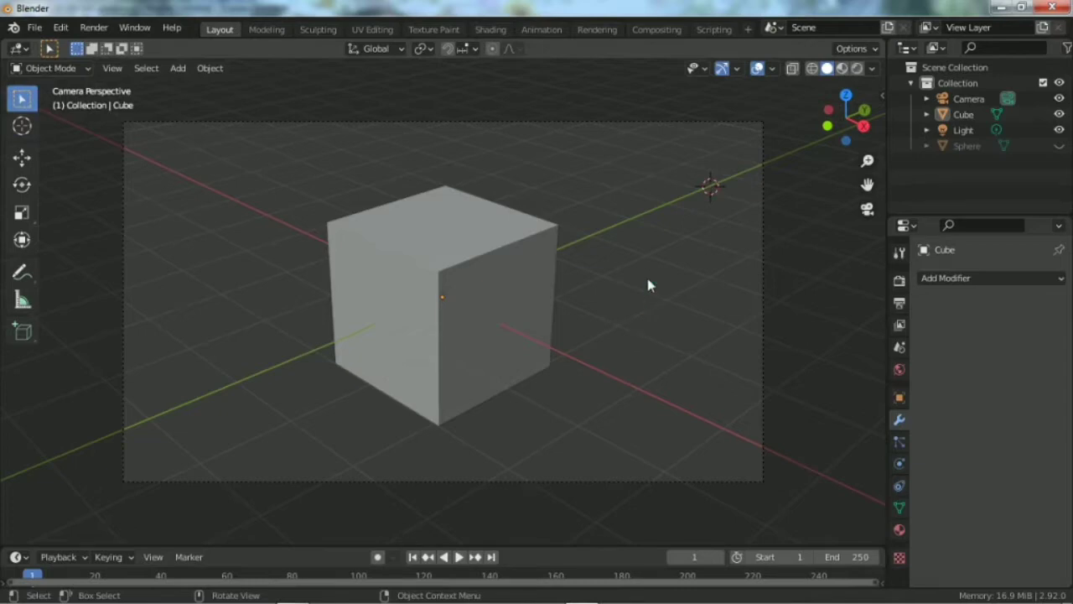
Start the Shortcut VUr on-screen key display and hide the sidebar again.
key("n")
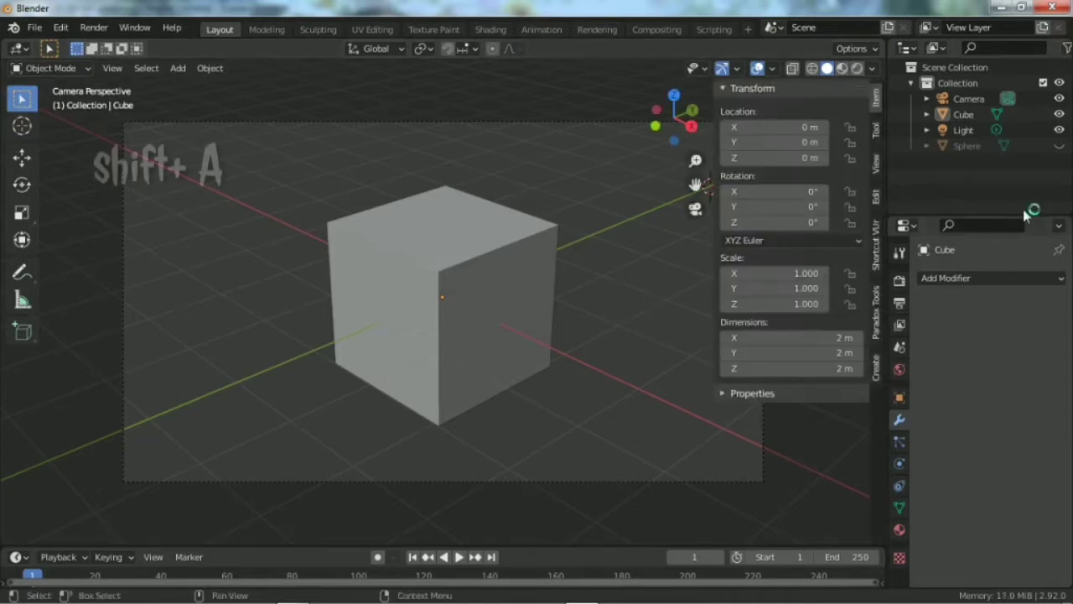
left_click(875, 241)
left_click(817, 110)
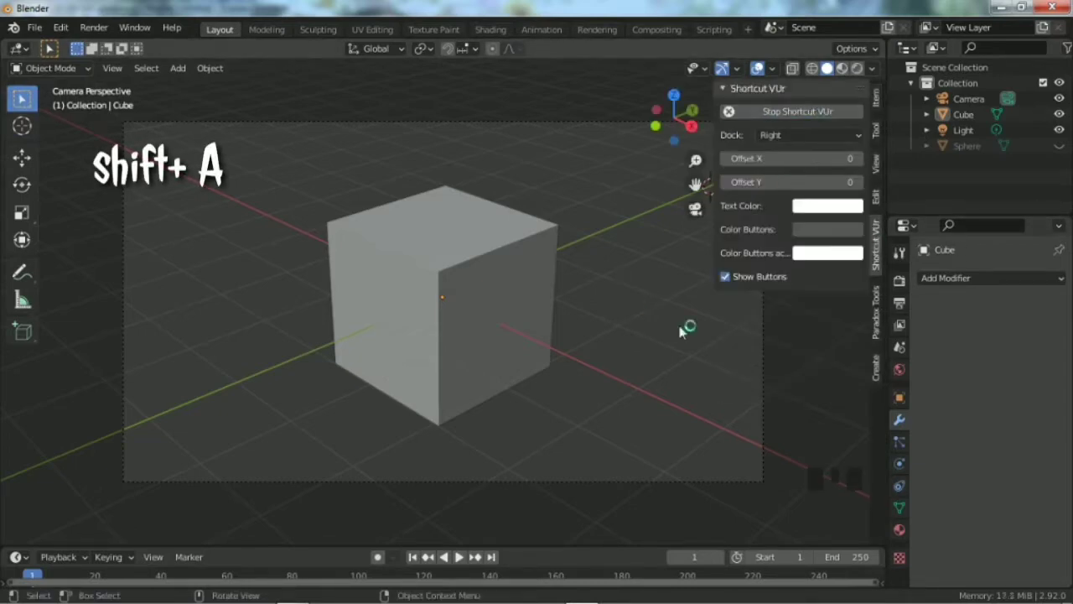
key("n")
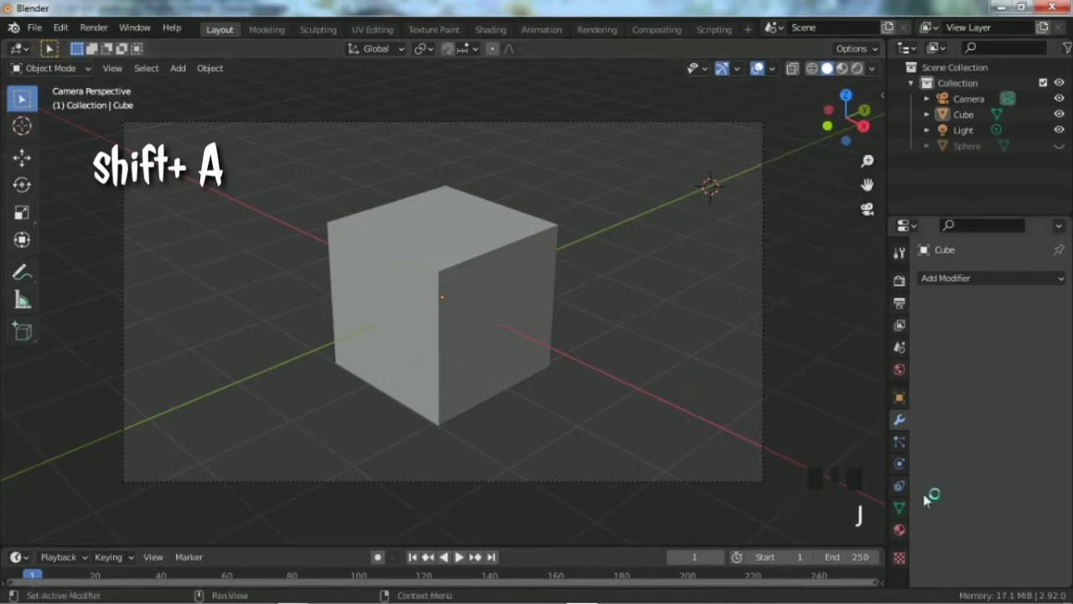
left_click(825, 415)
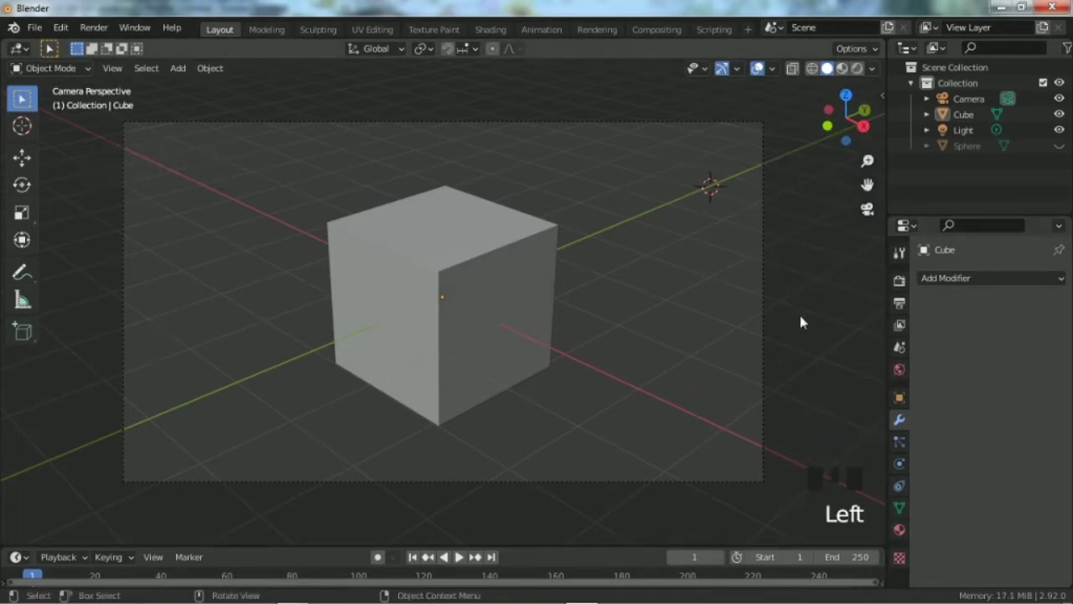
Add a Monkey mesh at the 3D cursor.
key("shift+a")
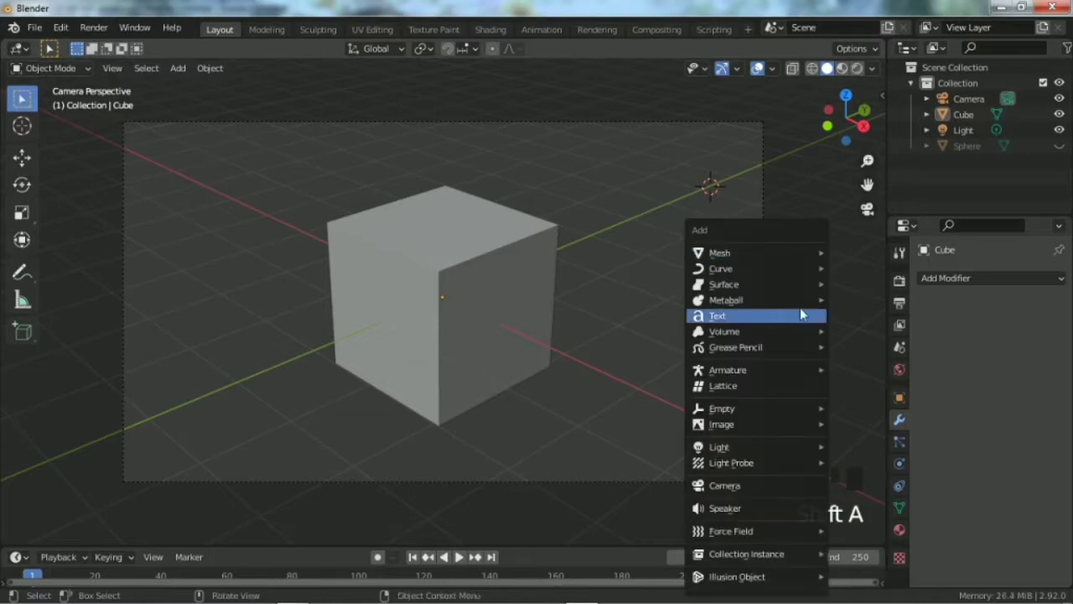
mouse_move(735, 253)
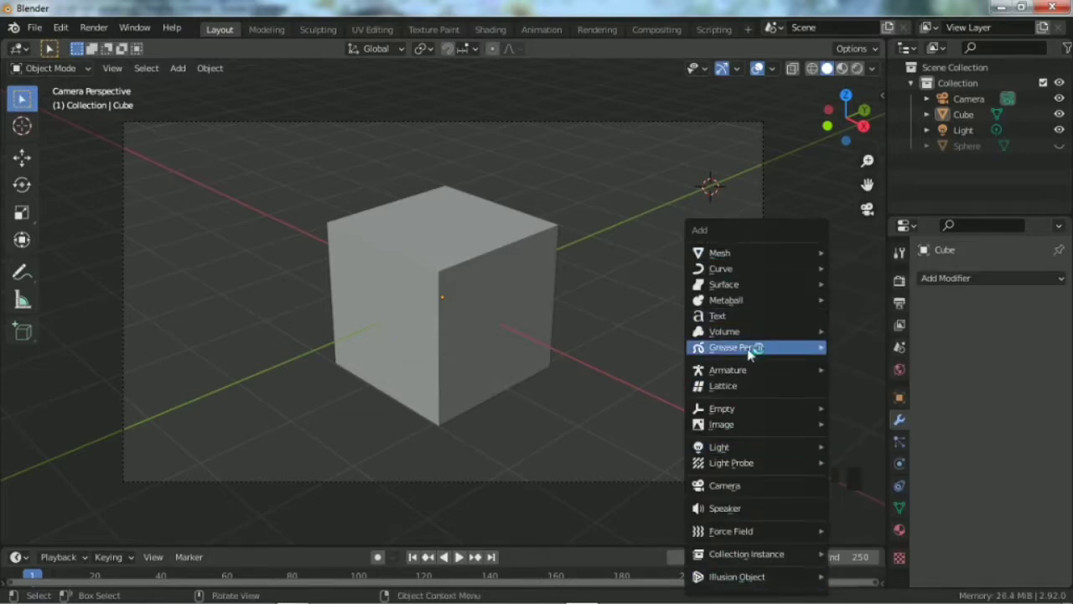
mouse_move(749, 352)
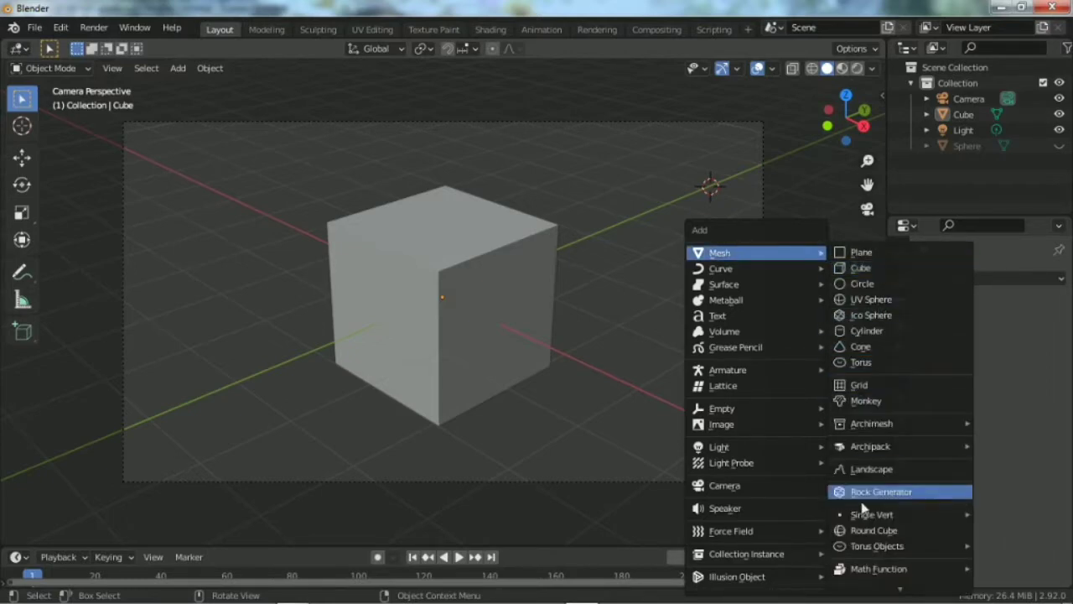
left_click(860, 401)
Place the 3D cursor below the monkey, to the right of the first cube, and add a second cube there.
scroll(867, 163, "down", 2)
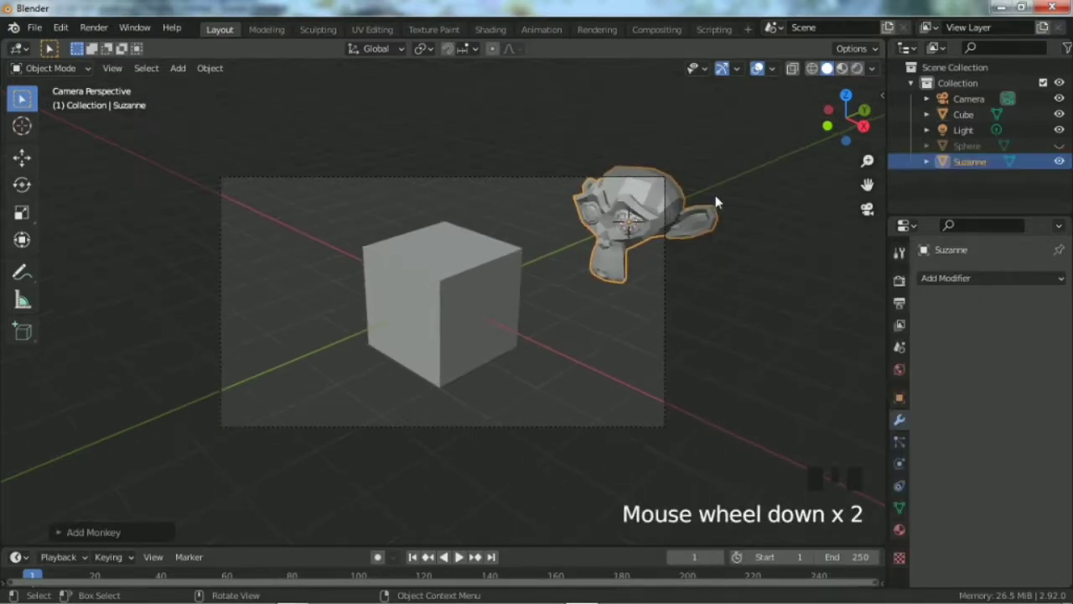
scroll(867, 164, "up", 1)
left_click_drag(867, 183, 836, 194)
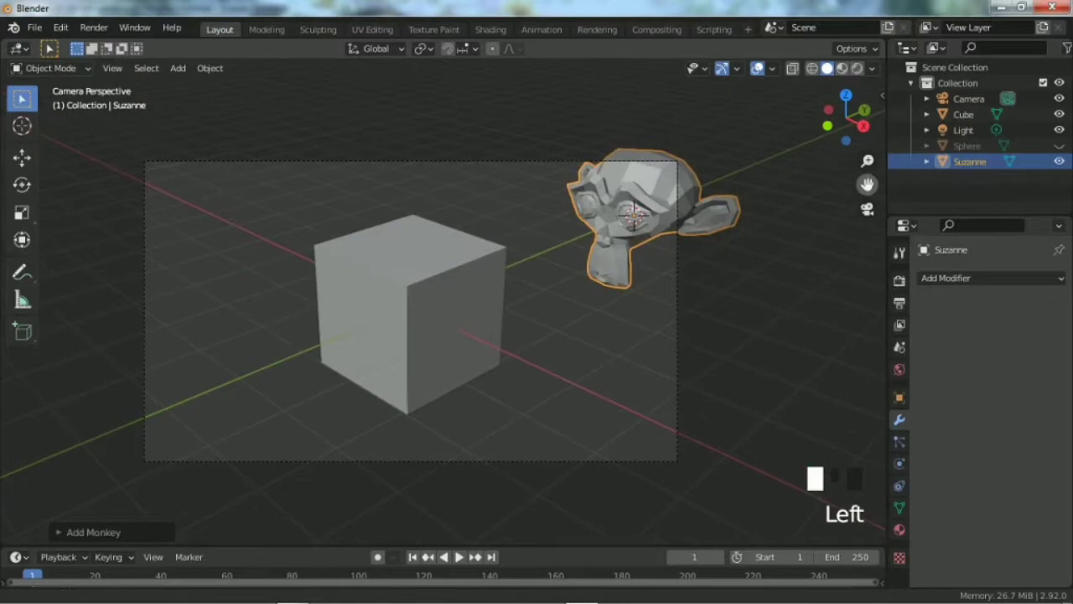
scroll(868, 180, "up", 3)
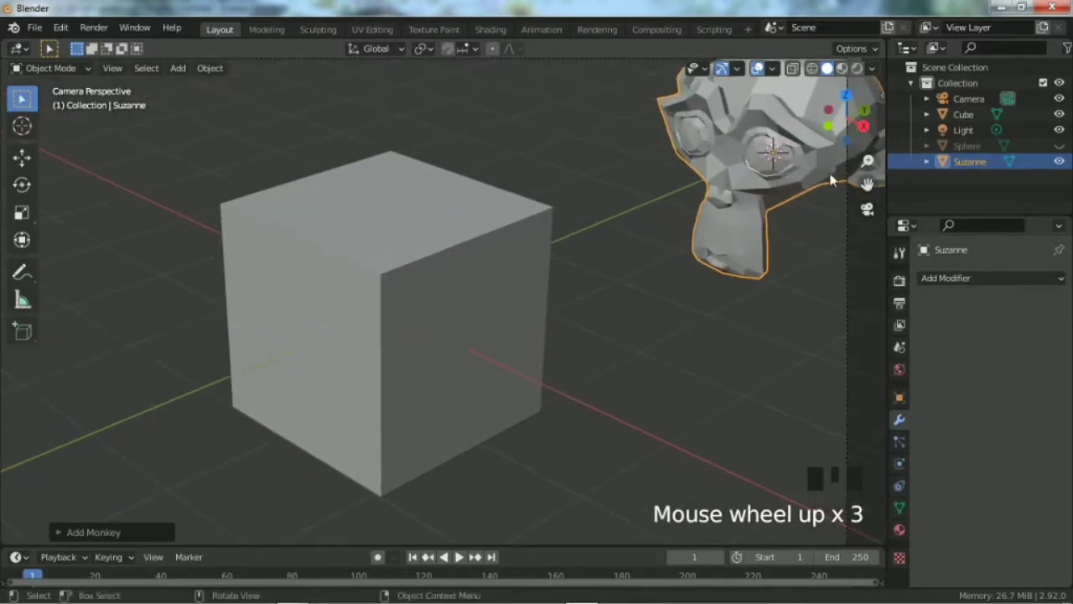
left_click_drag(868, 180, 543, 174)
scroll(543, 175, "down", 3)
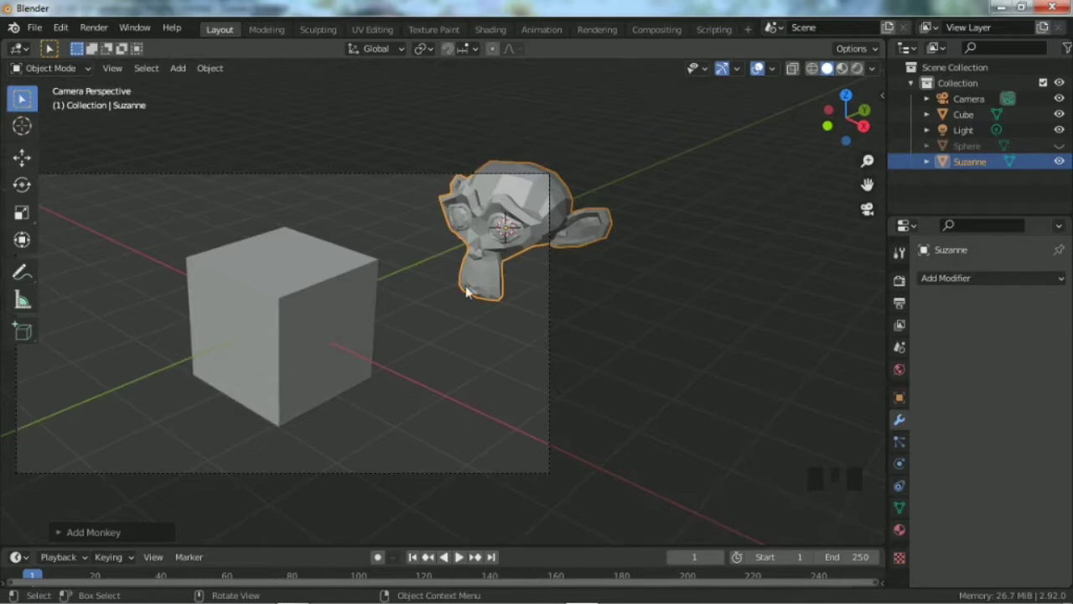
right_click(517, 403, "shift")
key("shift+a")
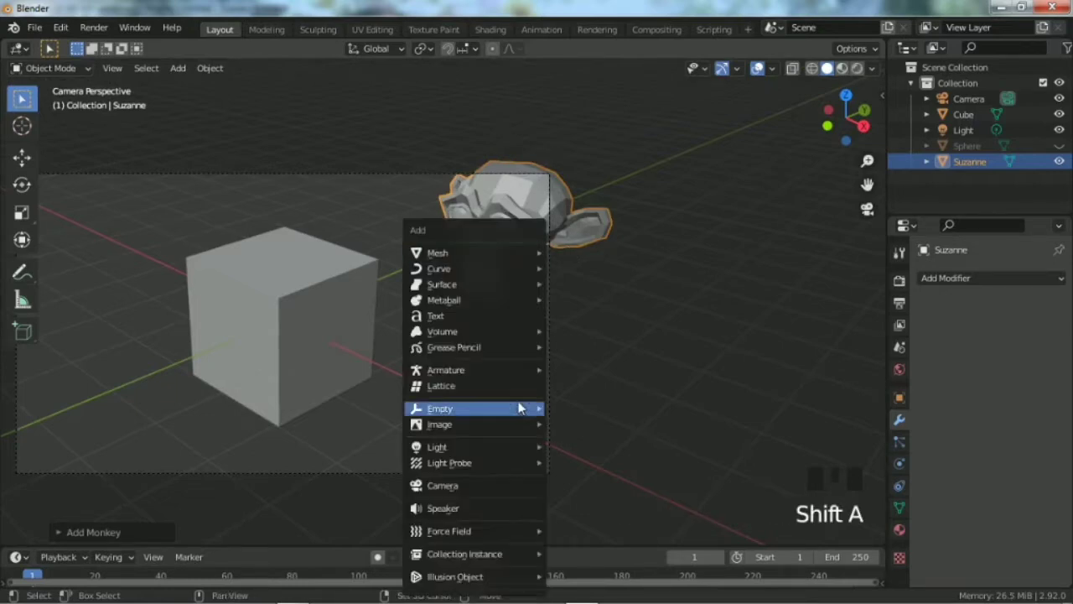
mouse_move(465, 252)
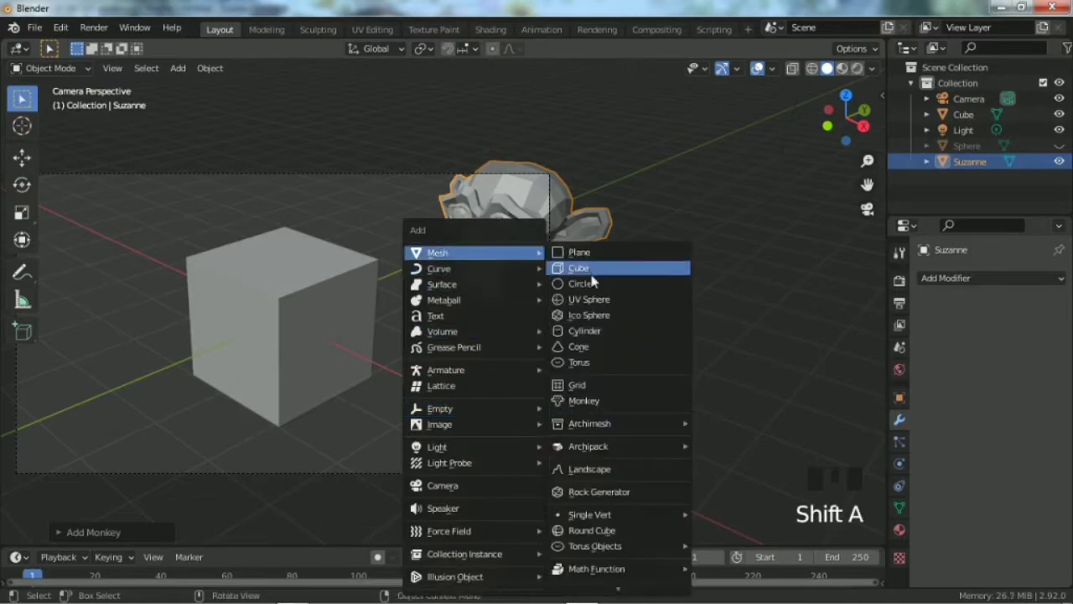
left_click(587, 267)
Place the 3D cursor just above the camera frame's upper edge, add a UV Sphere there and bring it fully into view.
right_click(123, 178, "shift")
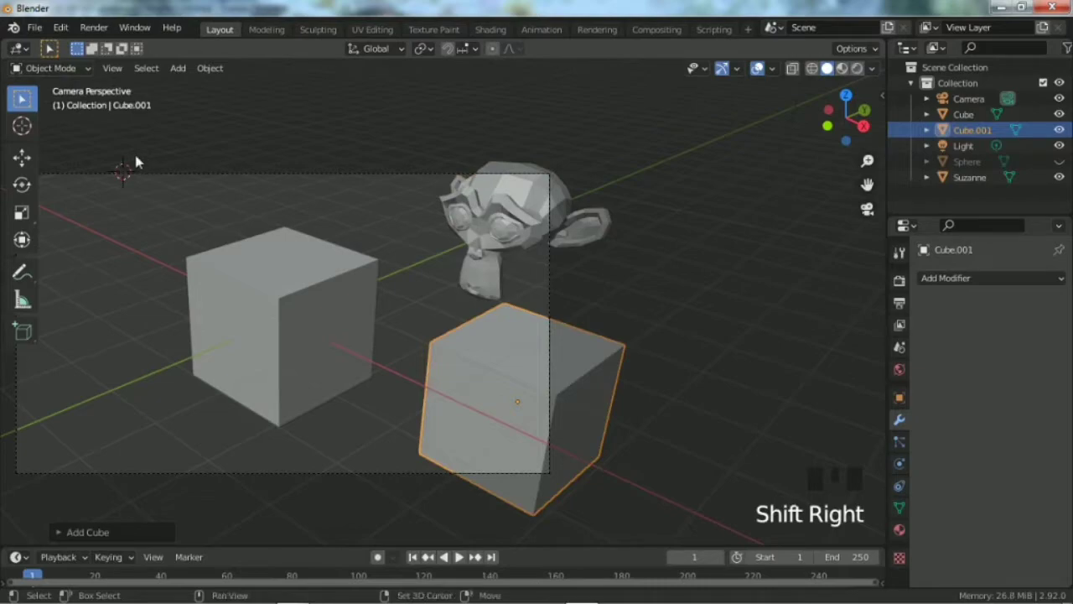
left_click_drag(866, 184, 810, 196)
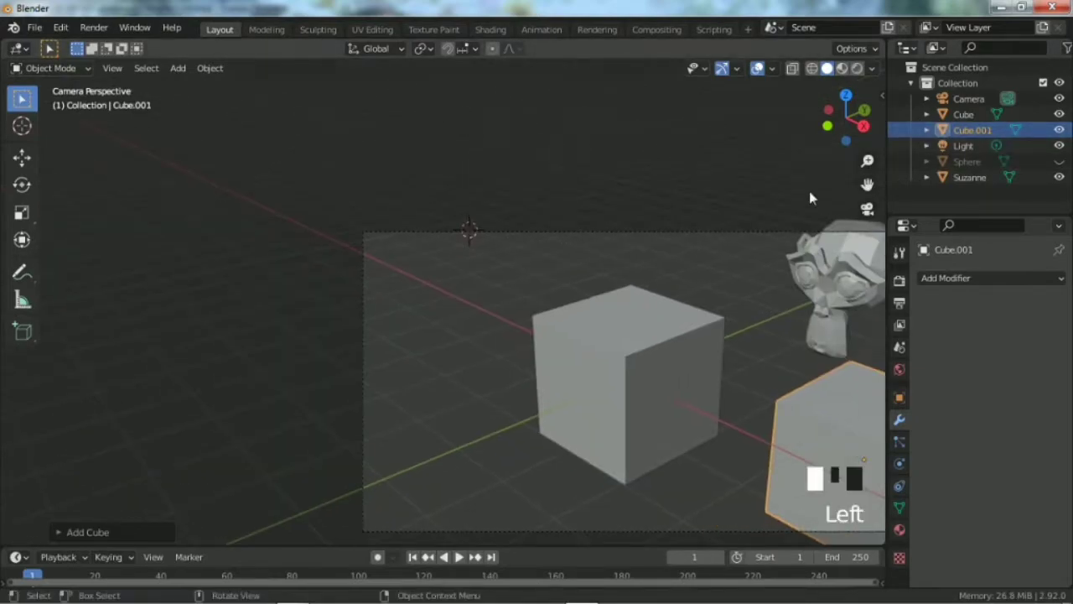
key("shift+a")
mouse_move(587, 192)
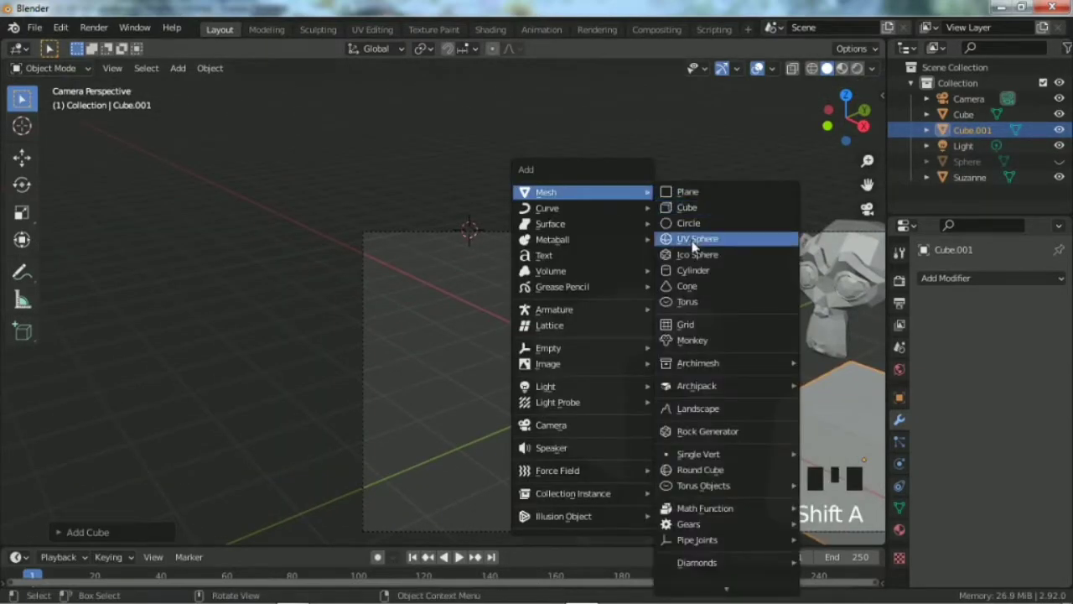
left_click(696, 239)
scroll(507, 236, "down", 6)
scroll(517, 259, "down", 11)
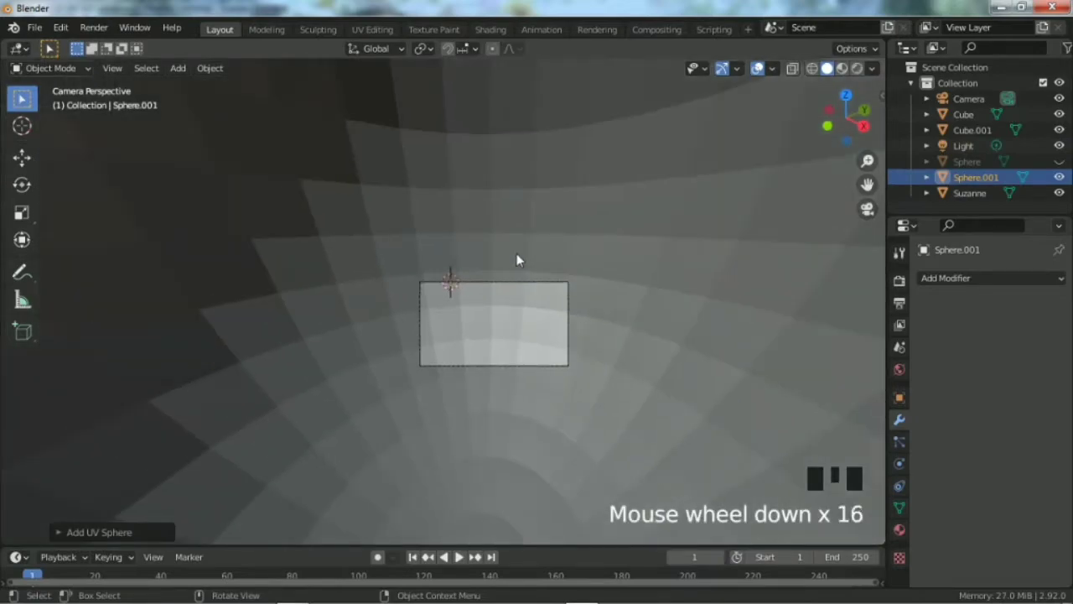
scroll(522, 265, "up", 6)
left_click_drag(841, 126, 826, 134)
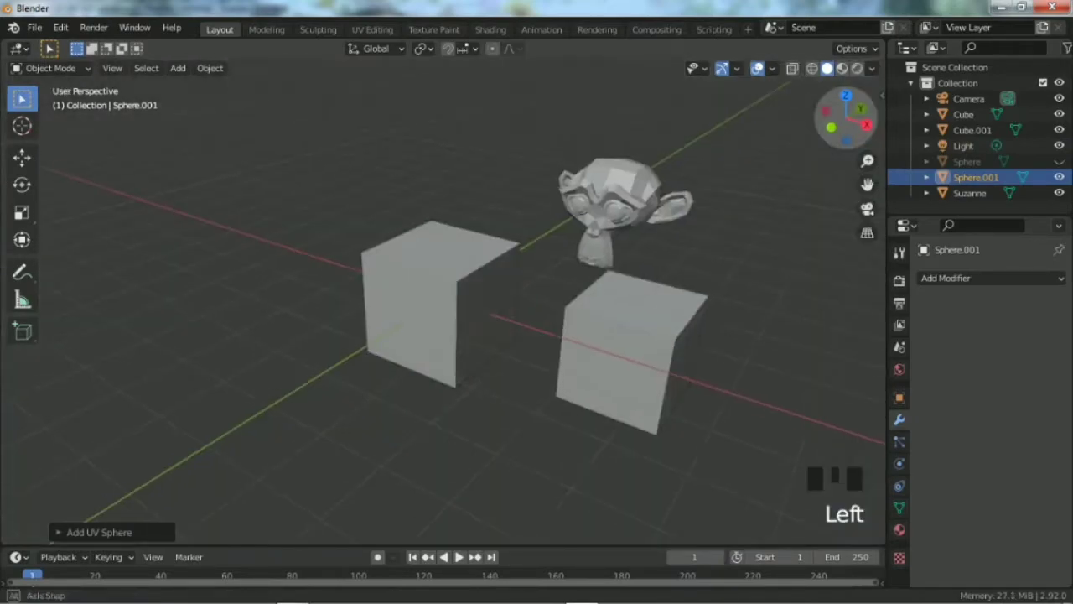
scroll(485, 224, "down", 4)
scroll(593, 256, "up", 2)
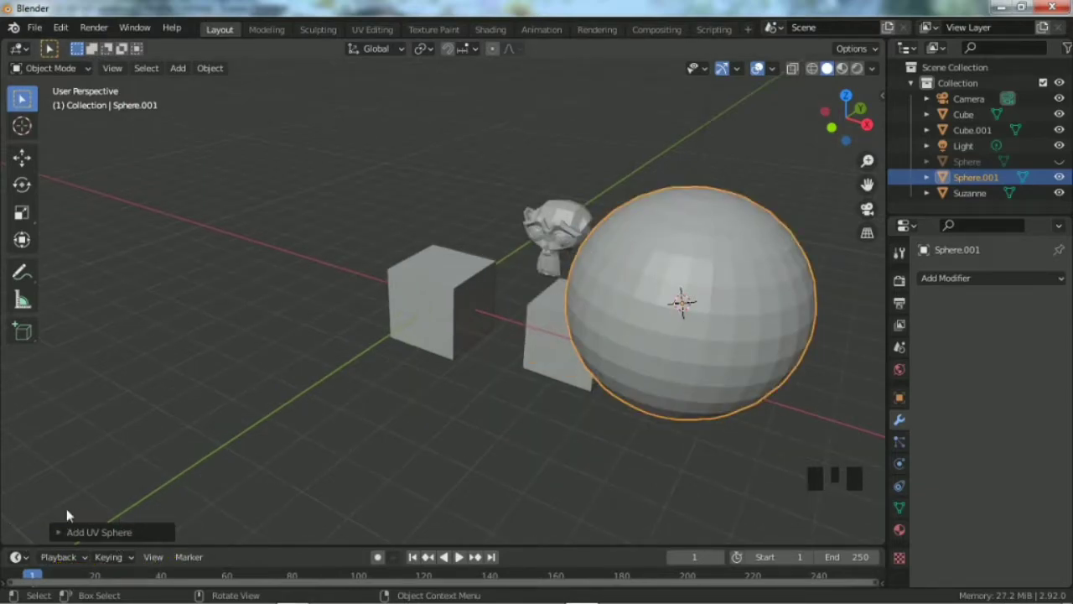
Expand the Add UV Sphere settings and frame the new sphere in a perspective view.
left_click(58, 533)
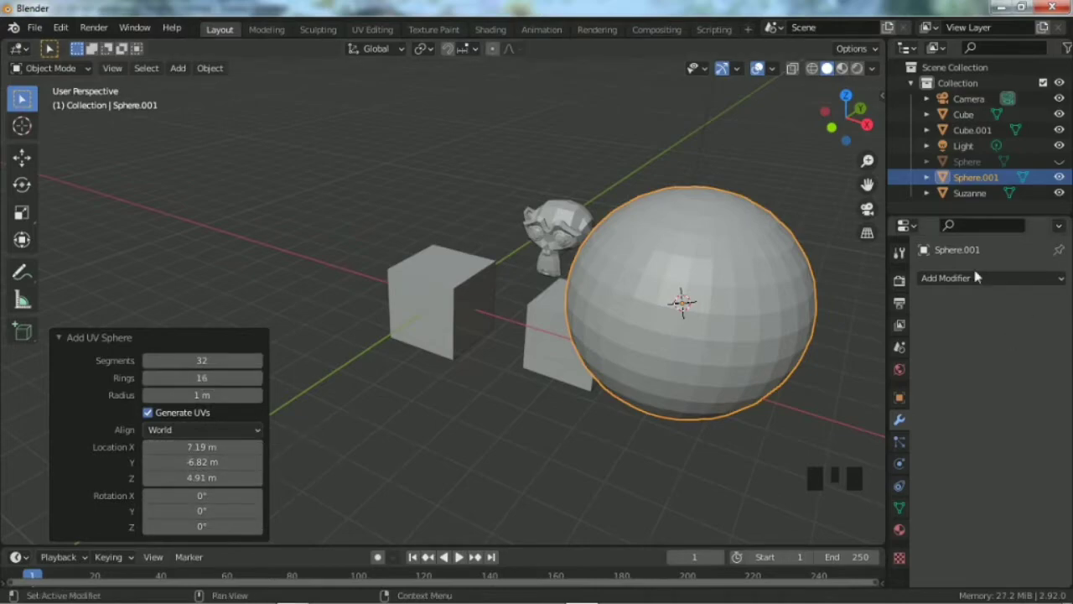
left_click_drag(866, 183, 437, 185)
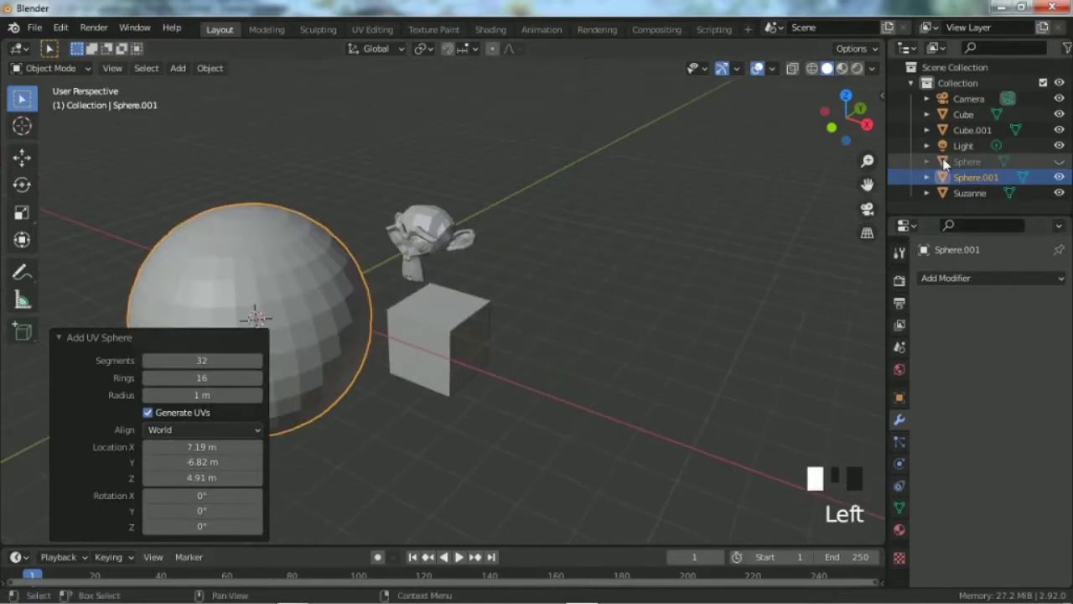
left_click_drag(868, 184, 1069, 176)
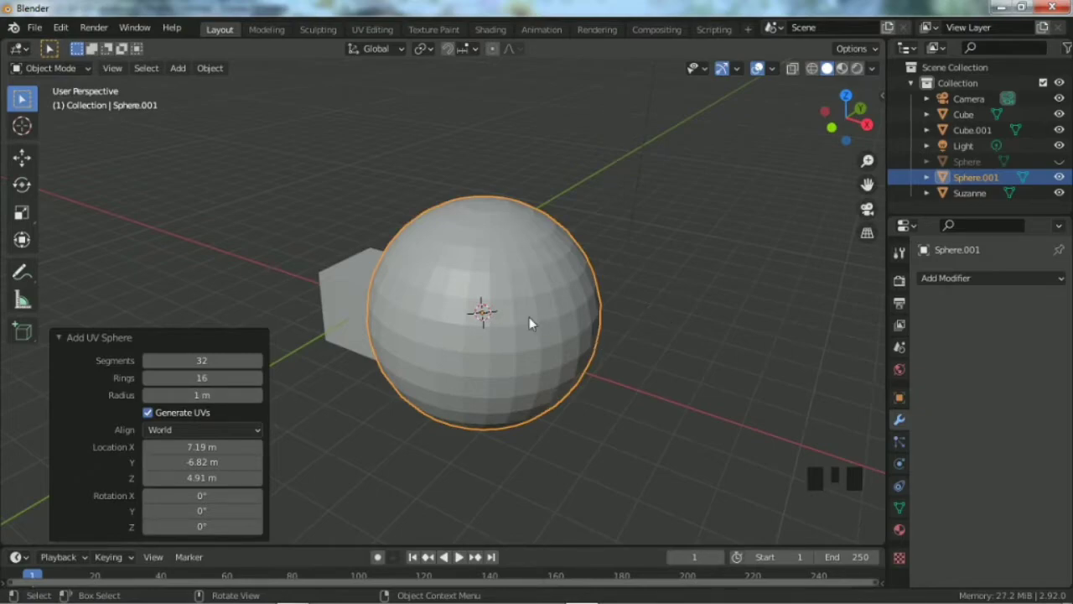
key("KP_7")
key("KP_Decimal")
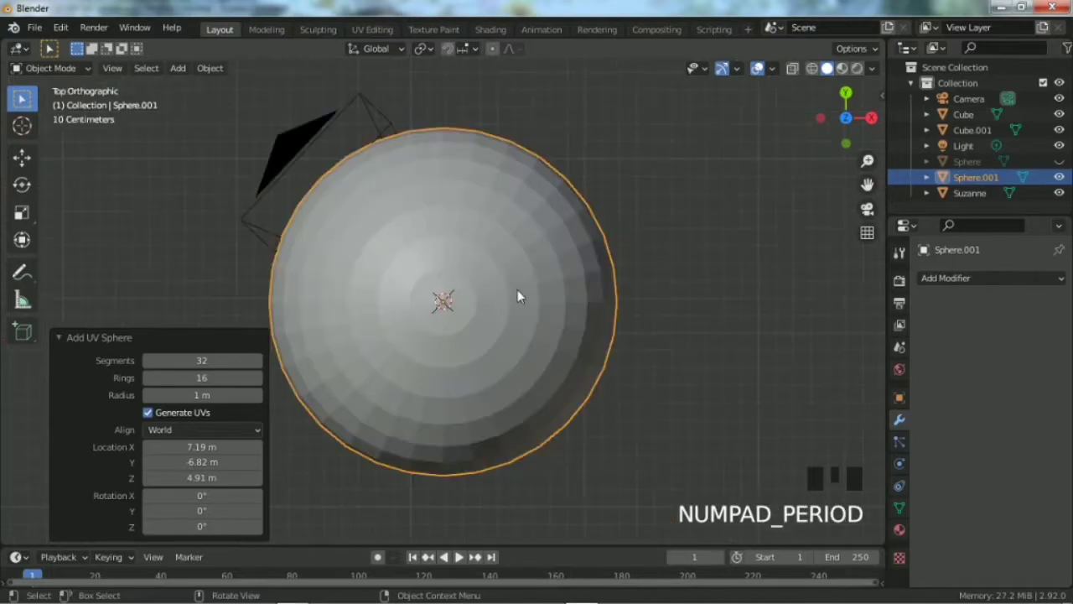
scroll(520, 293, "down", 1)
left_click(846, 119)
left_click_drag(845, 119, 845, 159)
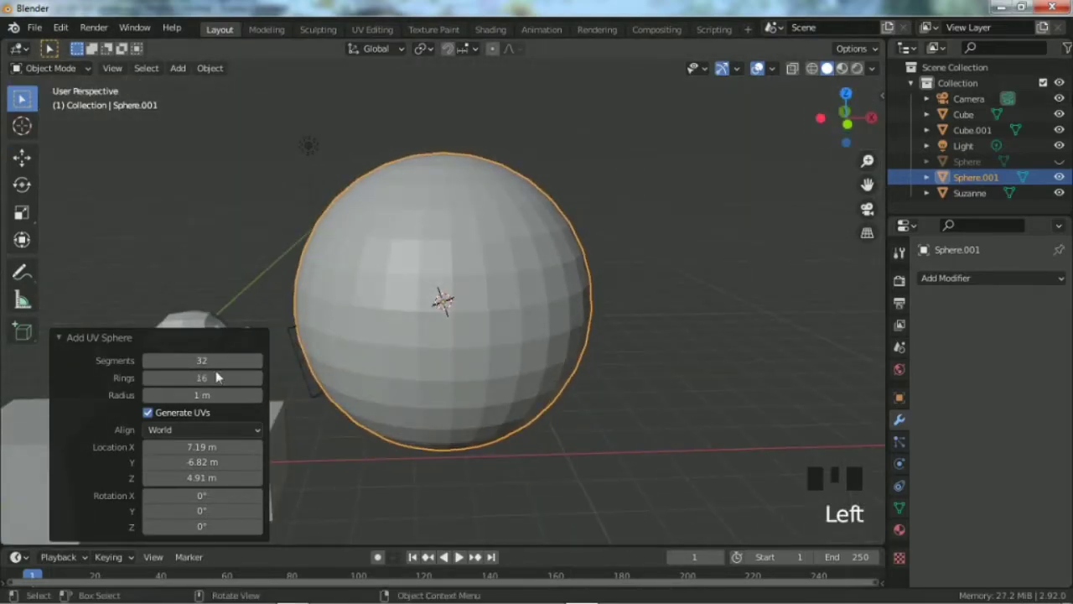
Set the UV sphere's segments to 10 and look at it from the top.
left_click(190, 359)
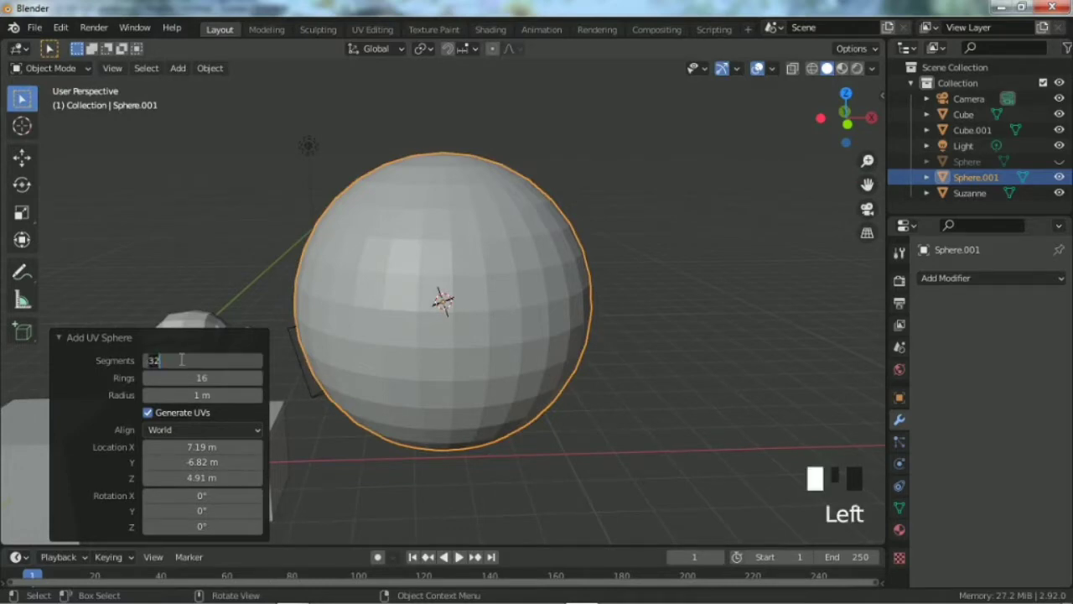
type("10")
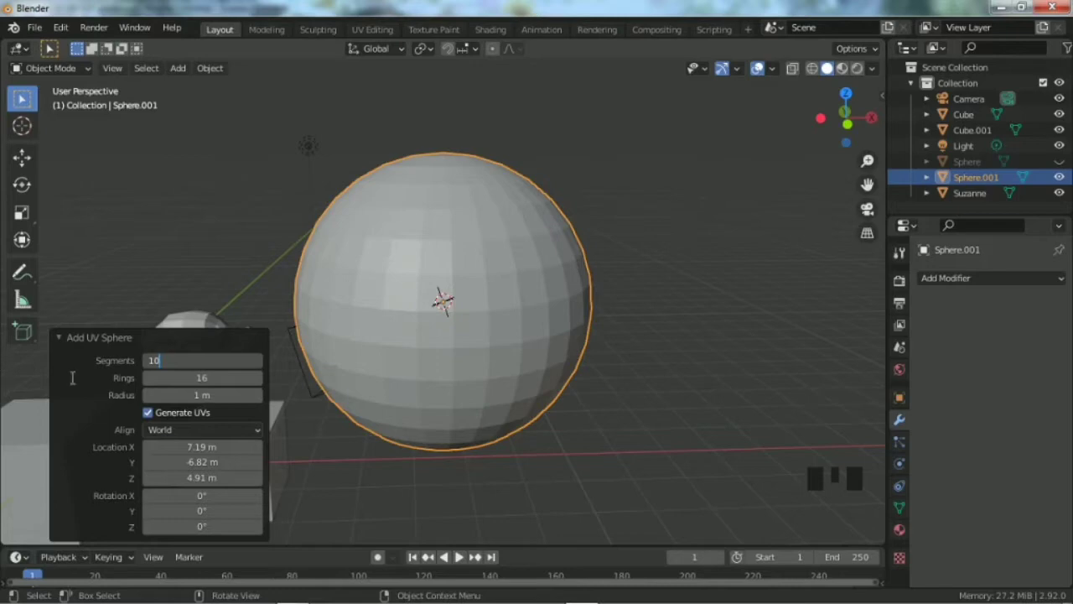
key("Return")
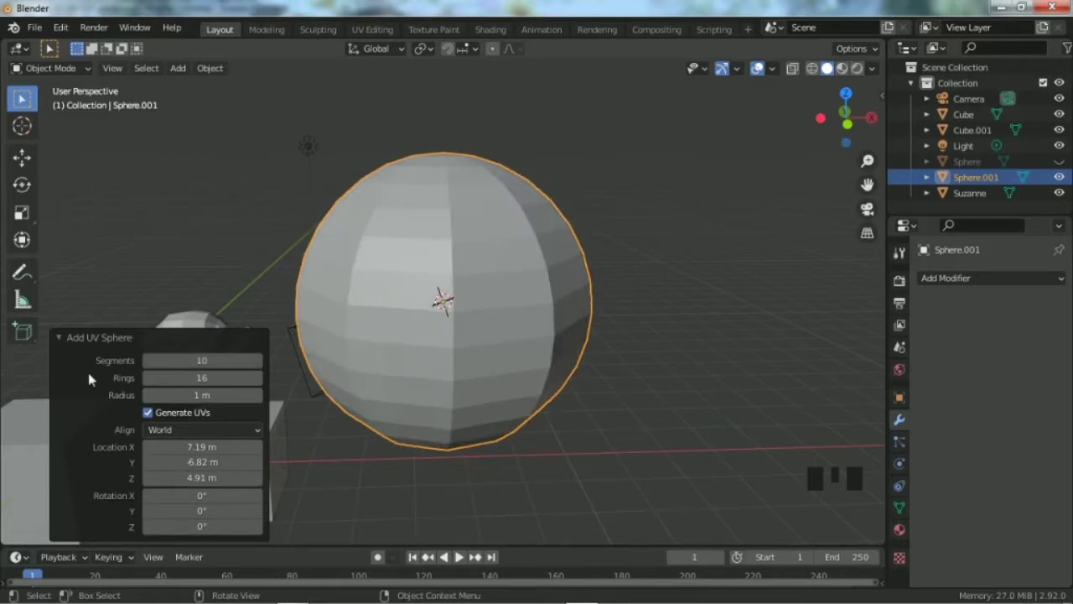
scroll(716, 392, "down", 2)
scroll(757, 173, "up", 1)
left_click_drag(843, 126, 749, 176)
key("KP_7")
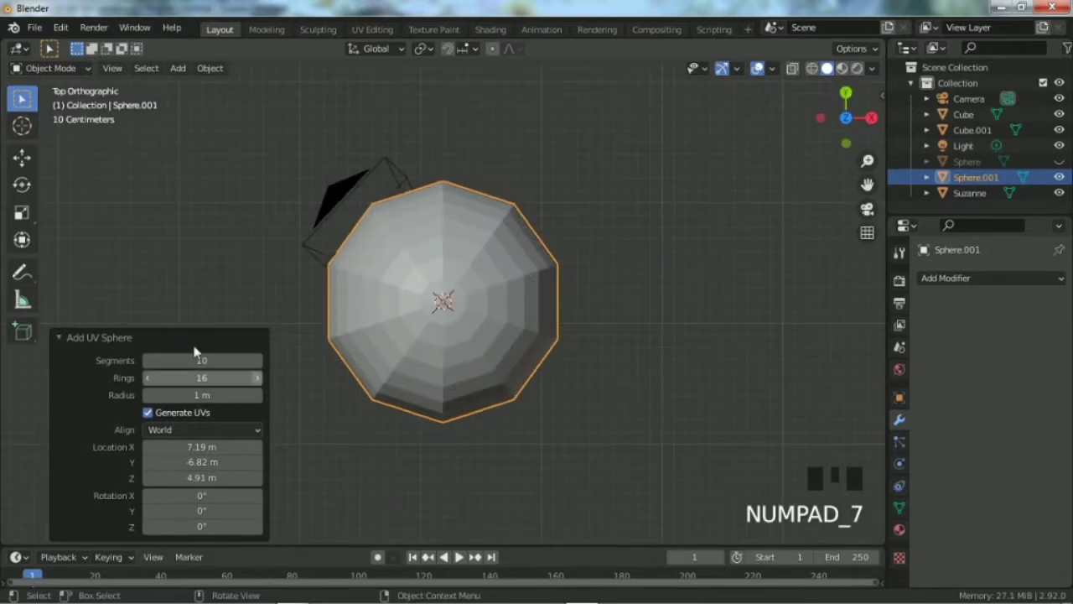
Set the UV sphere's rings to 10 and look at it from the side in a perspective view.
left_click(198, 376)
key("BackSpace")
type("0")
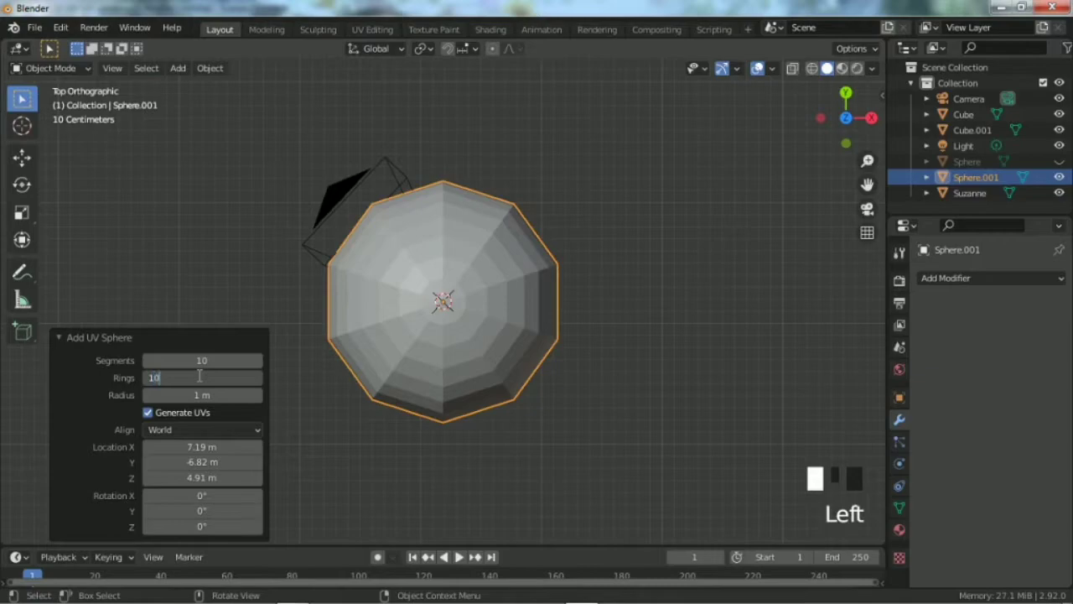
key("Return")
left_click_drag(843, 118, 901, 35)
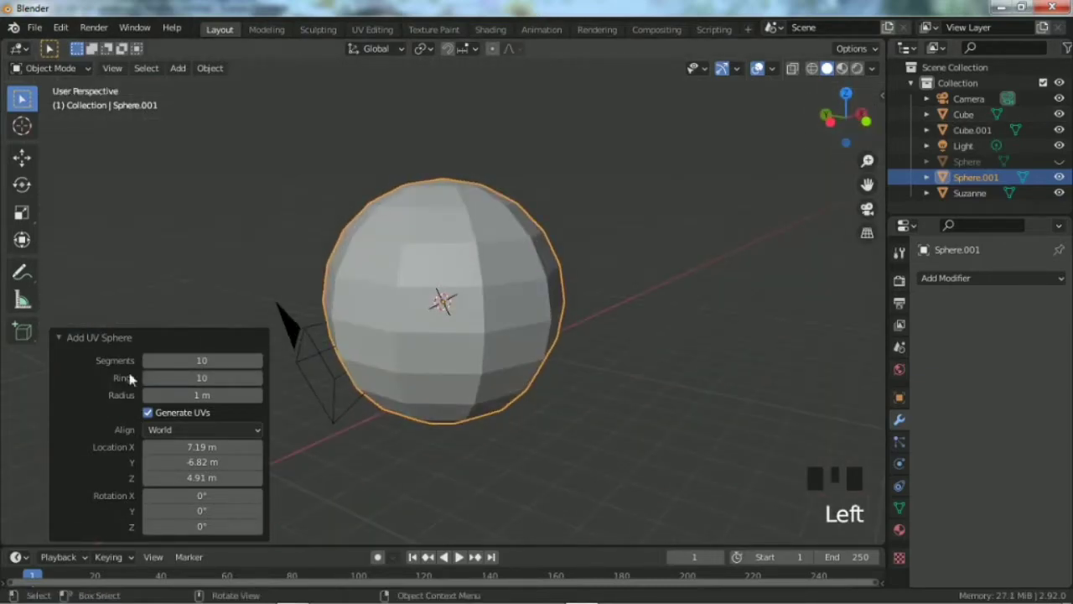
Set the UV sphere's segments to 40.
left_click(194, 360)
type("10")
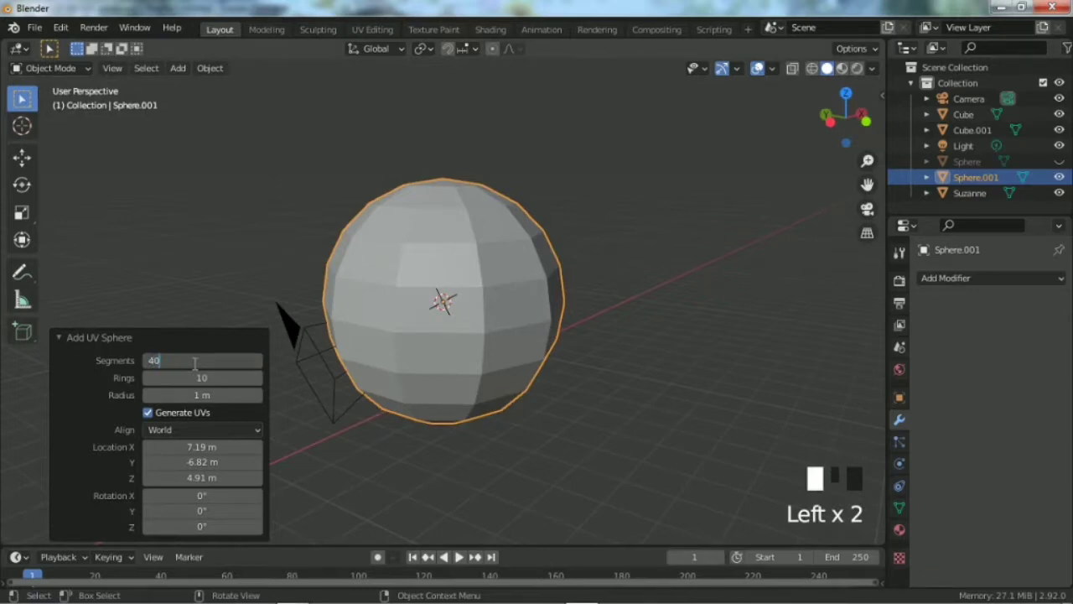
key("Return")
left_click(208, 384)
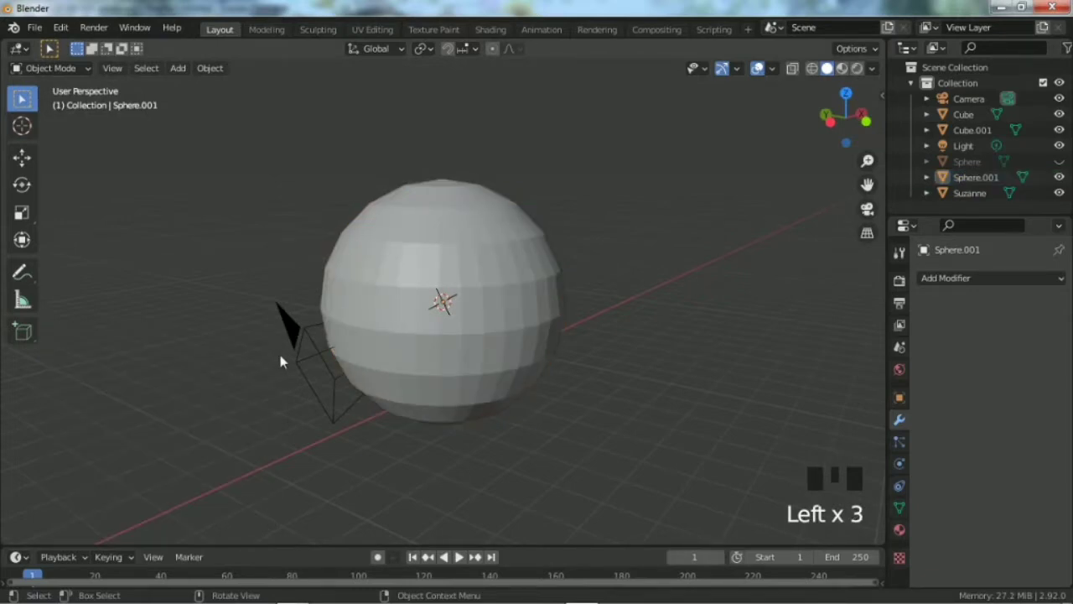
Delete the sphere at the 3D cursor and add a new UV Sphere in its place.
left_click(468, 323)
key("Delete")
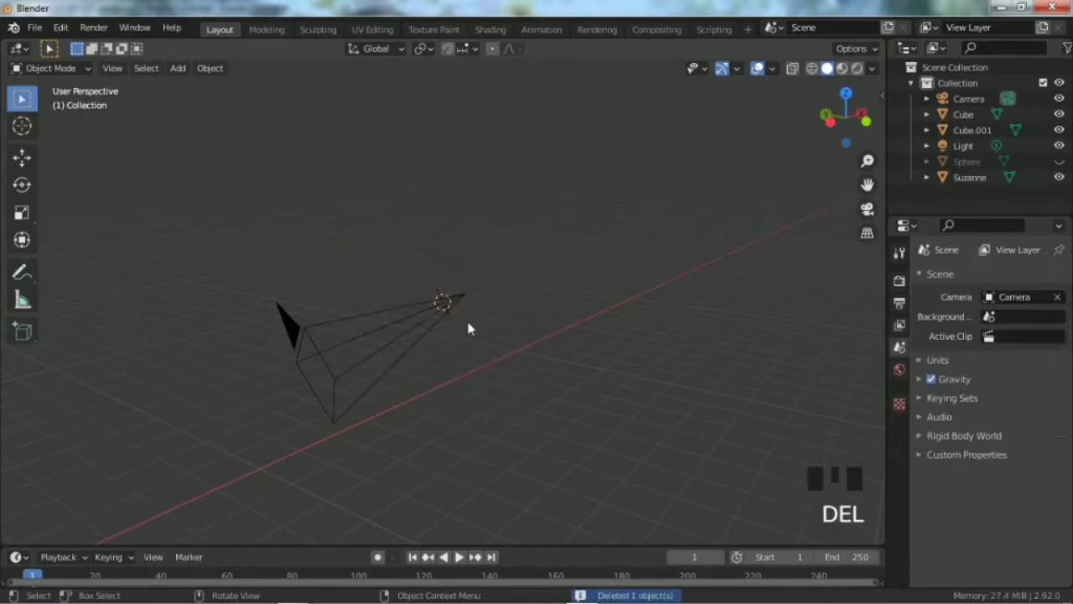
key("shift+a")
mouse_move(440, 252)
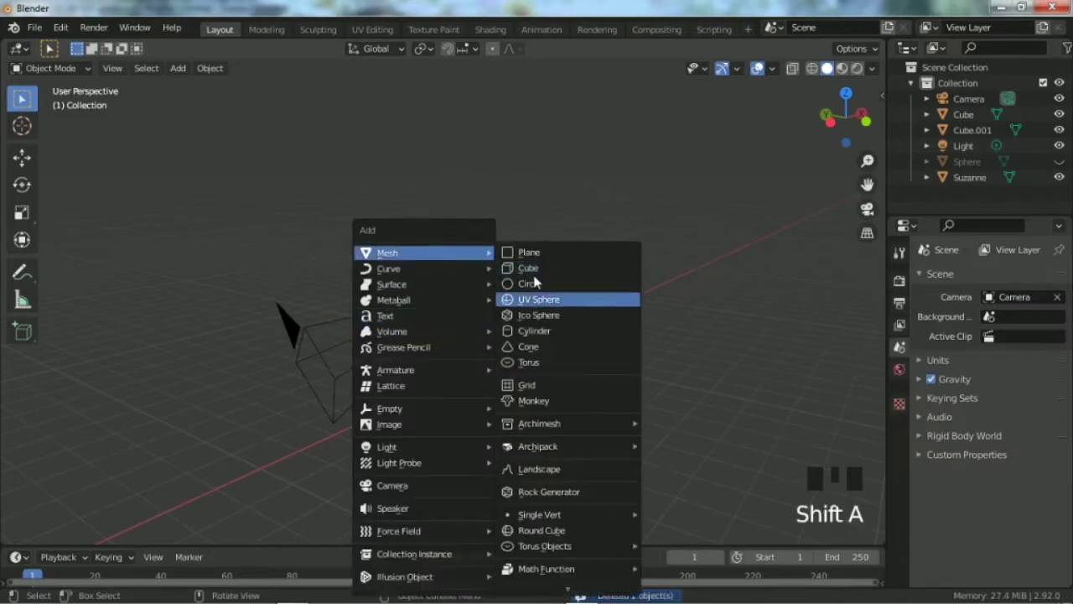
left_click(538, 300)
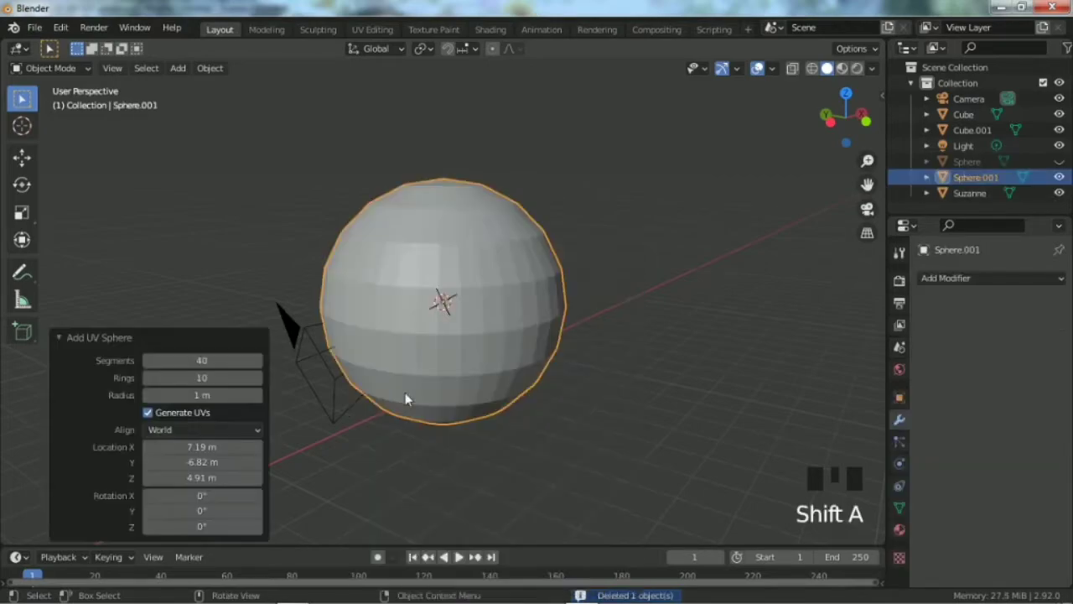
Set the new UV sphere's rings to 40 and inspect its surface up close.
left_click(199, 371)
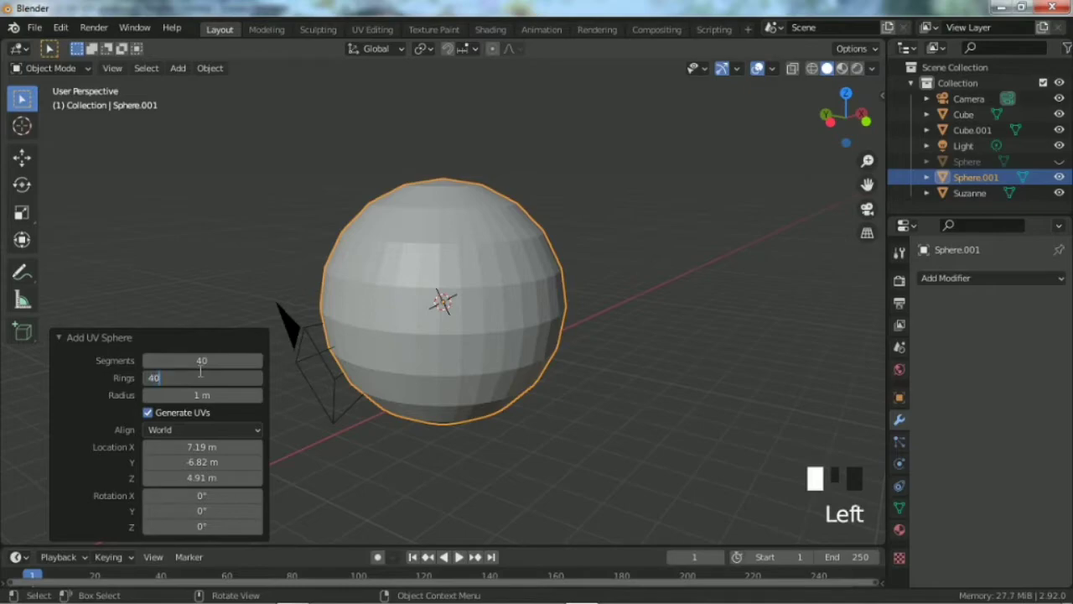
key("Return")
scroll(508, 277, "up", 5)
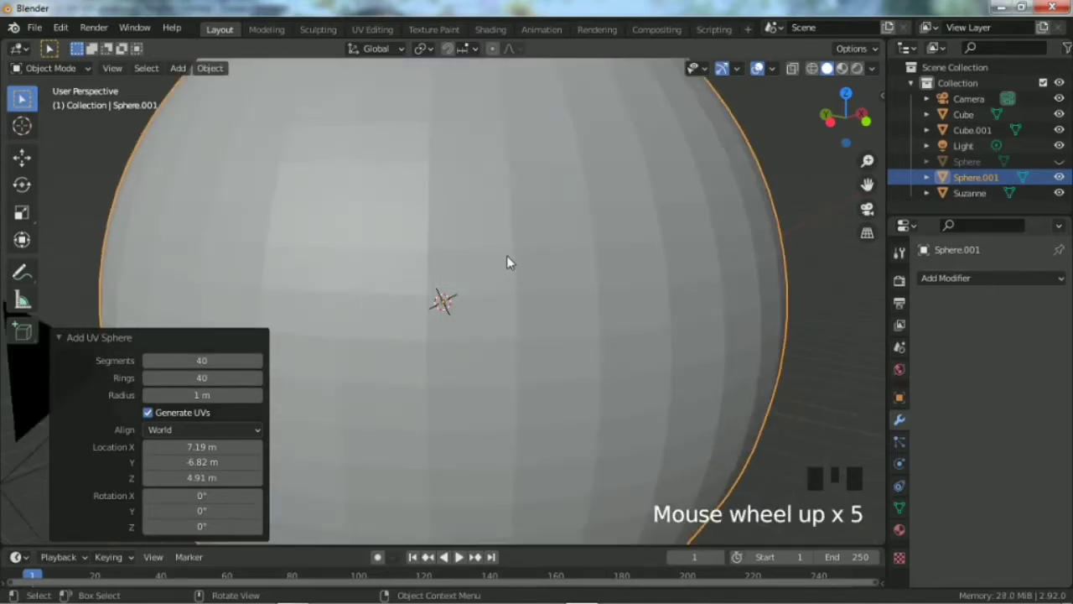
scroll(515, 276, "down", 3)
scroll(508, 324, "down", 4)
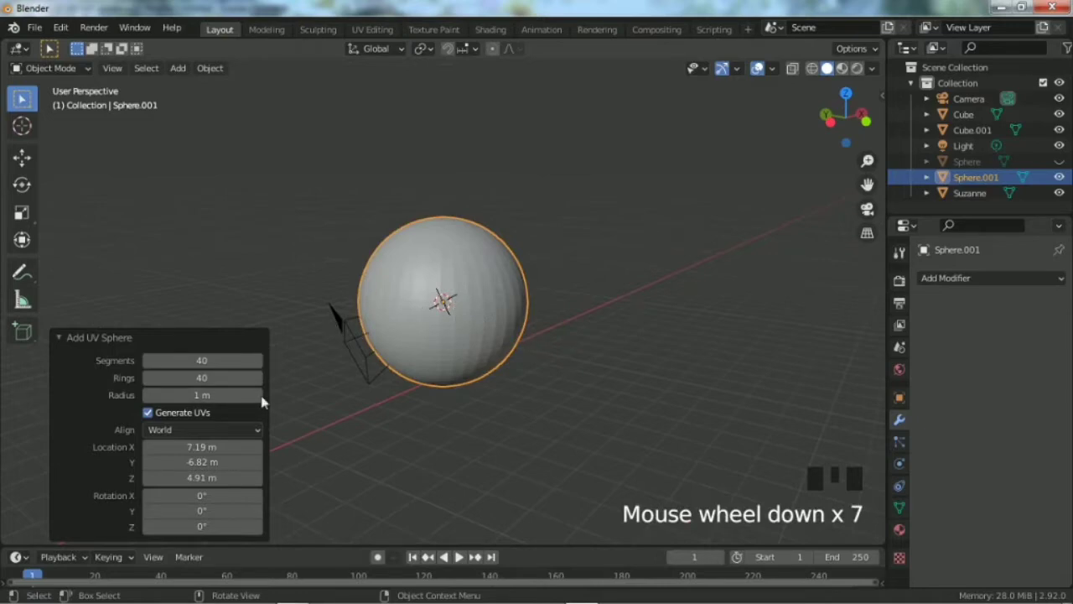
Set the sphere's radius to 0.78 m and its location to X 7.7 m, Y -6.37 m.
mouse_move(218, 394)
left_mouse_down()
mouse_move(196, 394)
mouse_move(206, 394)
left_mouse_up()
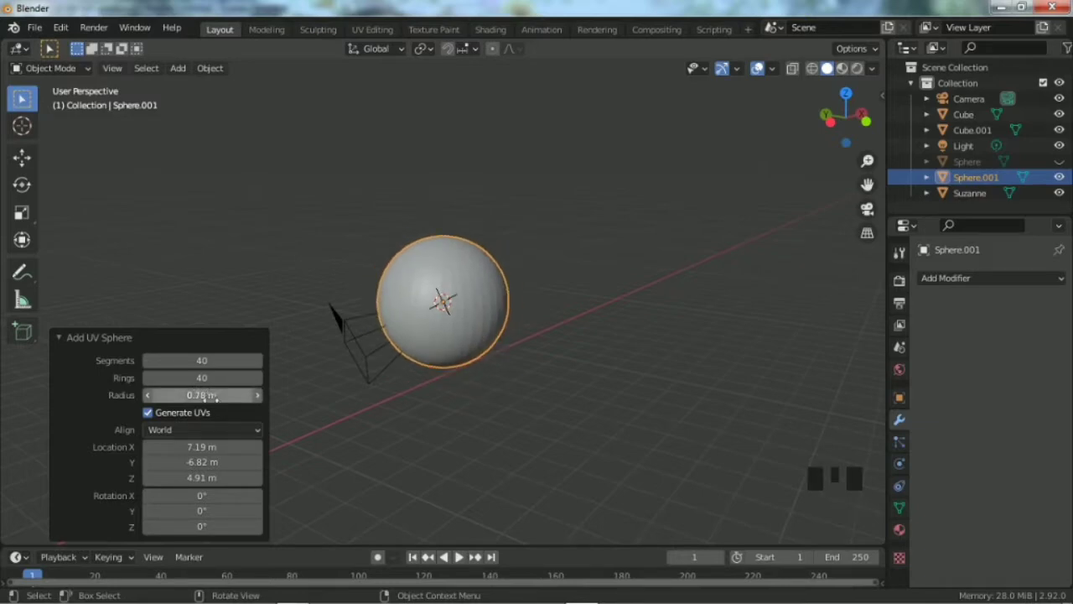
left_click(170, 430)
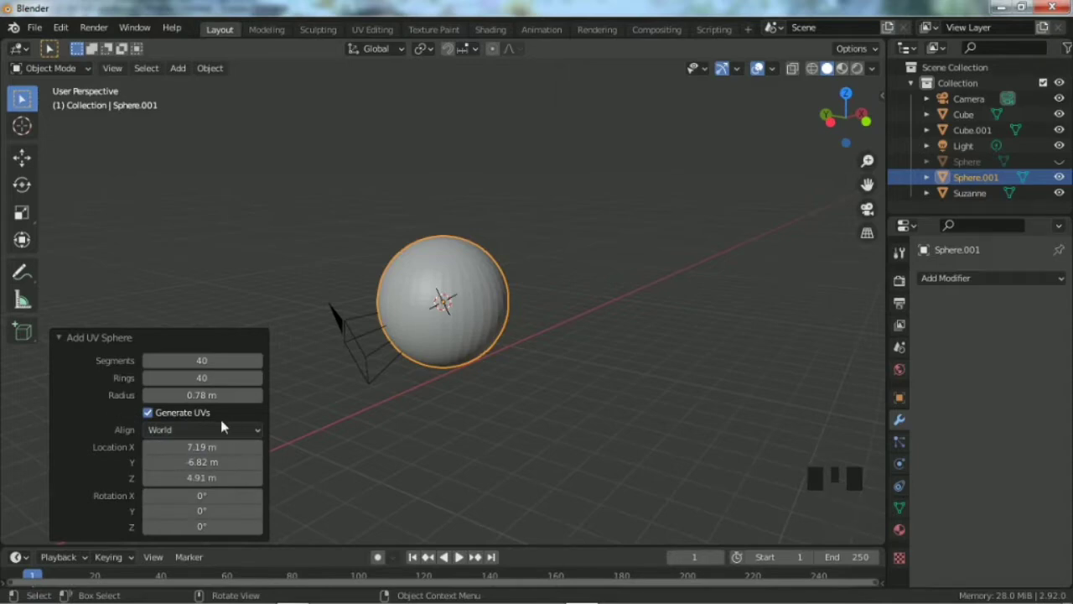
mouse_move(201, 447)
left_mouse_down()
mouse_move(256, 436)
mouse_move(178, 452)
mouse_move(209, 461)
left_mouse_up()
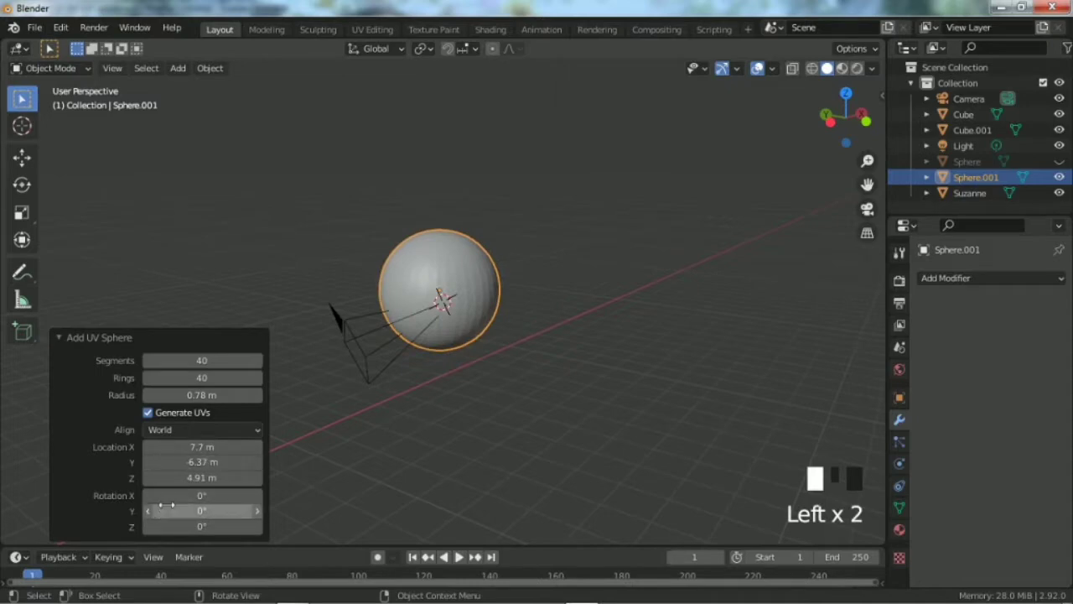
Set the sphere's rotation to -22° on X and 9.3° on Y, and deselect it.
left_click_drag(234, 496, 30, 479)
left_click_drag(224, 505, 285, 511)
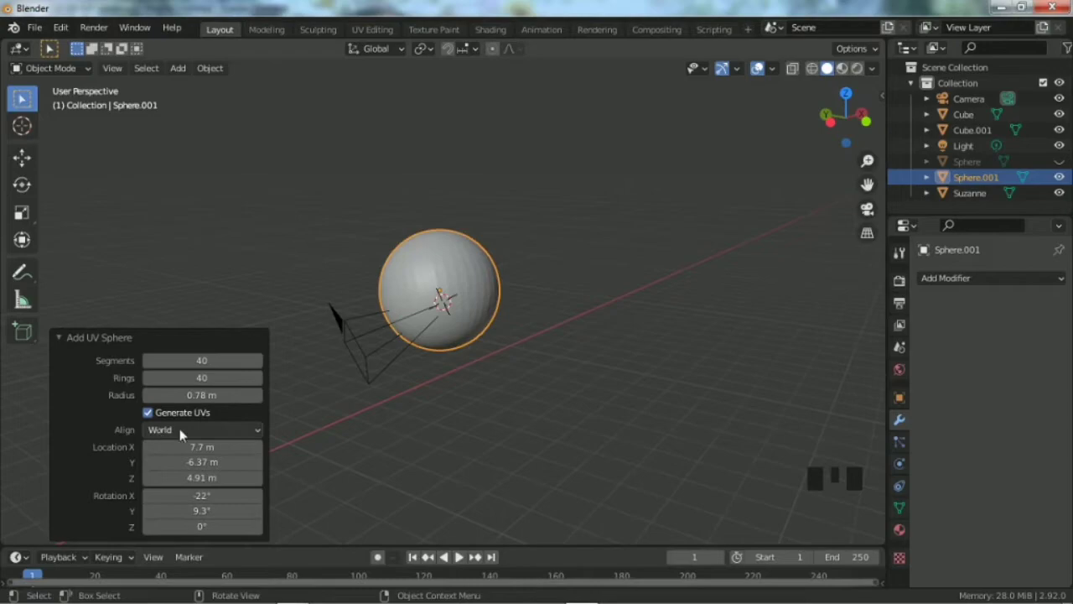
left_click(620, 345)
Add a mesh Circle at the 3D cursor and frame it in a perspective view.
key("shift+a")
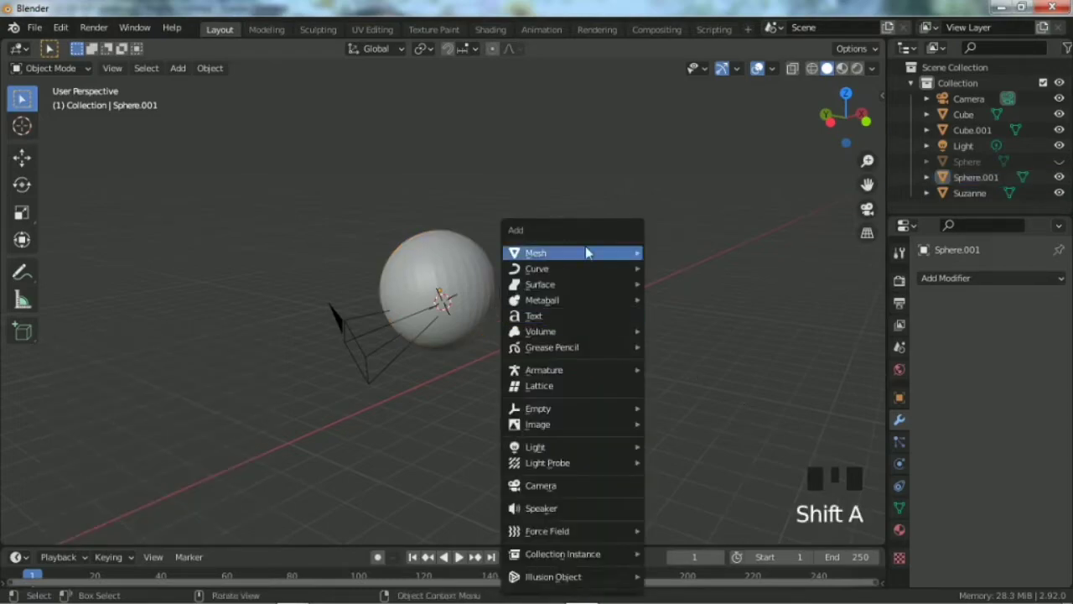
mouse_move(585, 253)
left_click(719, 283)
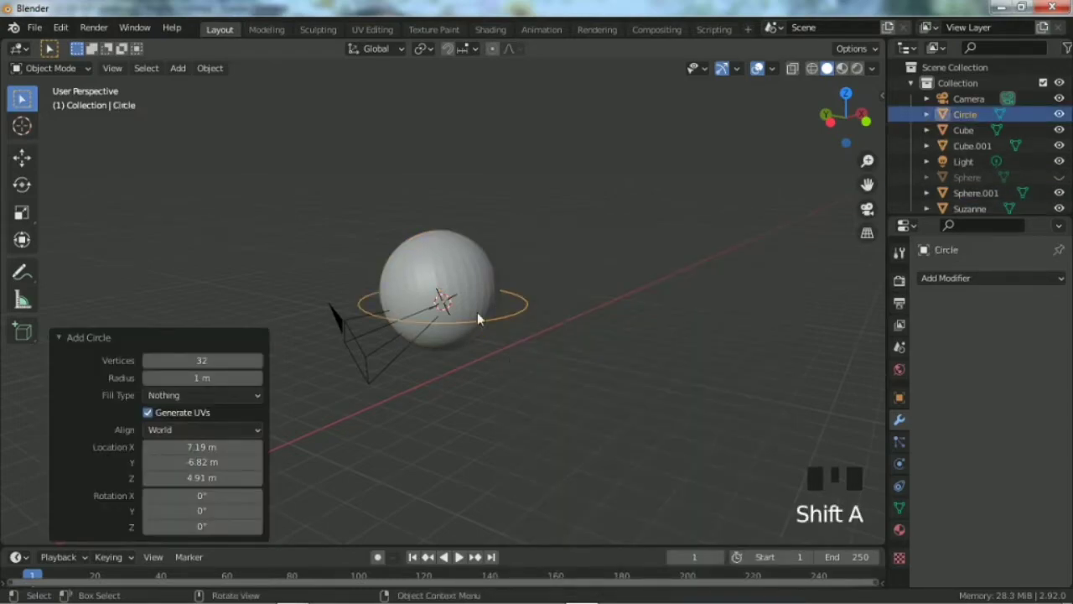
key("KP_Decimal")
scroll(457, 281, "down", 5)
left_click_drag(865, 123, 585, 183)
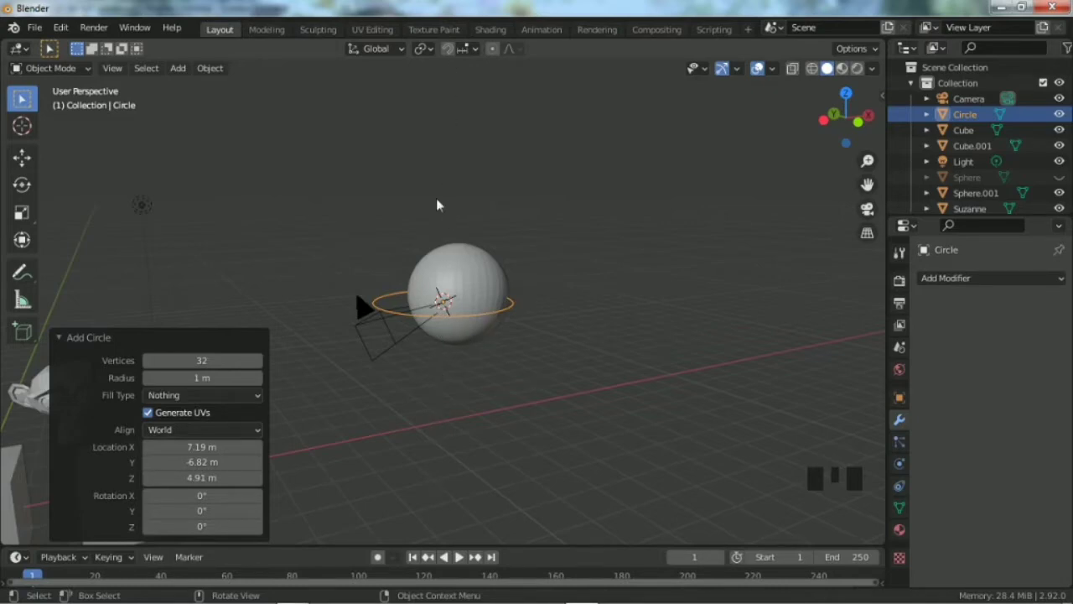
Set the new circle's alignment to View.
left_click(232, 430)
left_click(226, 465)
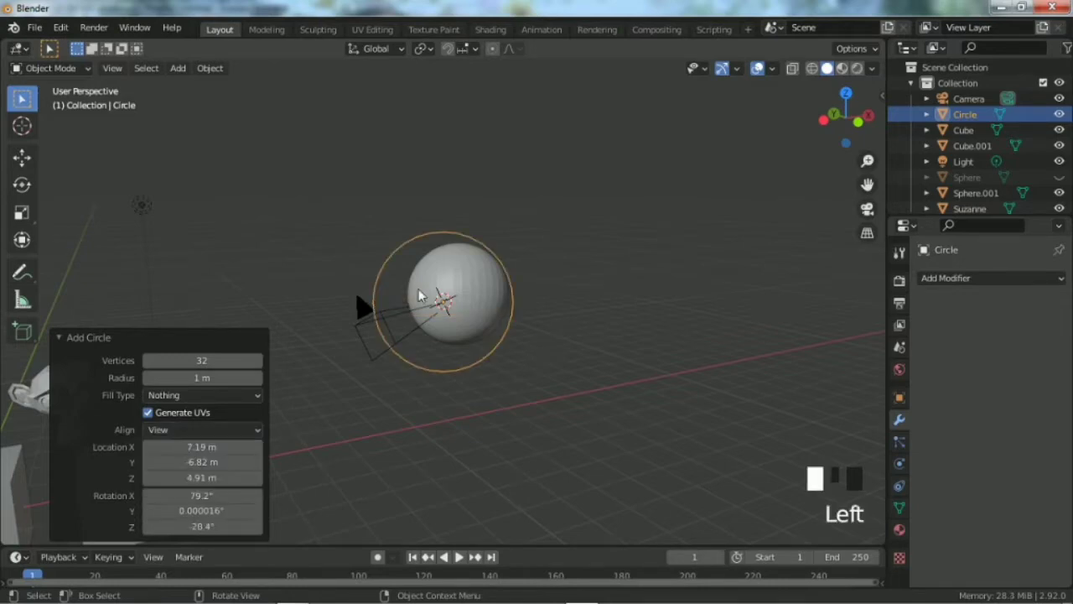
scroll(436, 181, "up", 2)
scroll(517, 317, "down", 3)
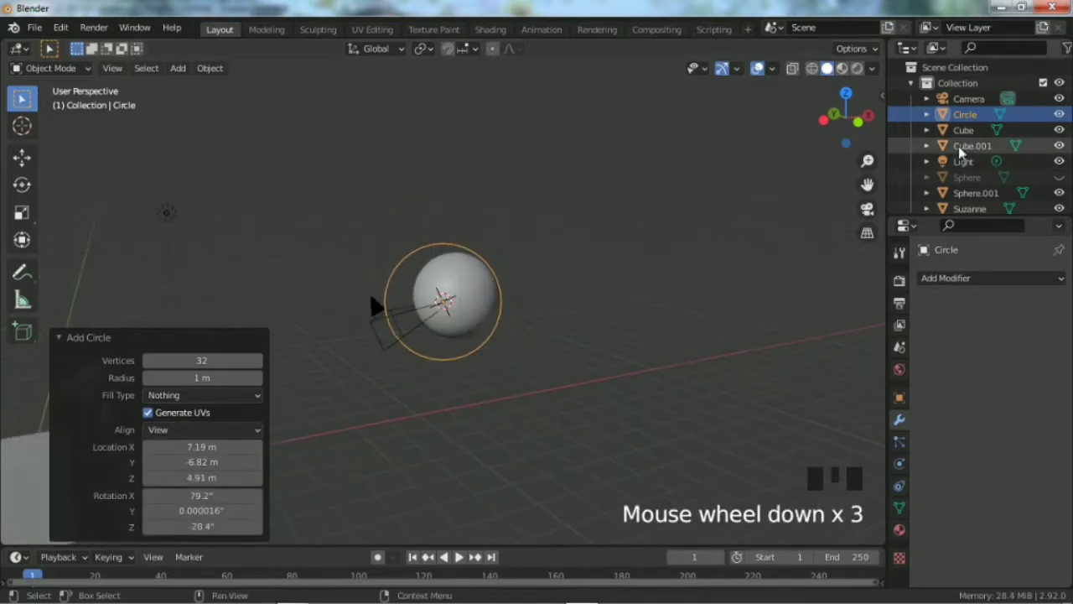
Orbit to a different viewing angle and apply the View alignment to the circle again.
mouse_move(845, 116)
left_mouse_down()
mouse_move(805, 122)
mouse_move(939, 119)
mouse_move(843, 104)
left_mouse_up()
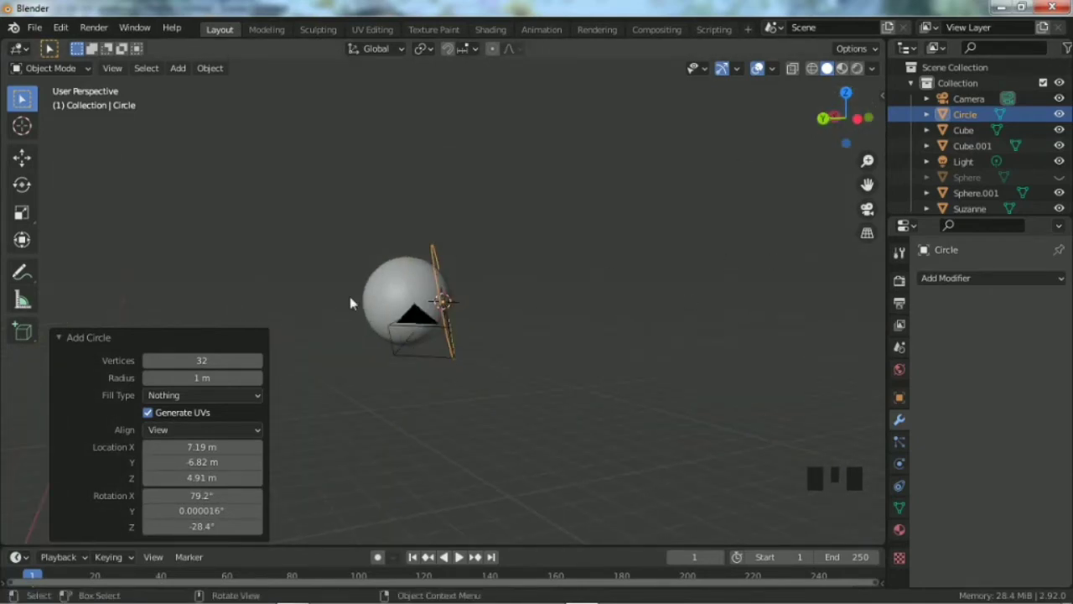
left_click(200, 425)
left_click(196, 468)
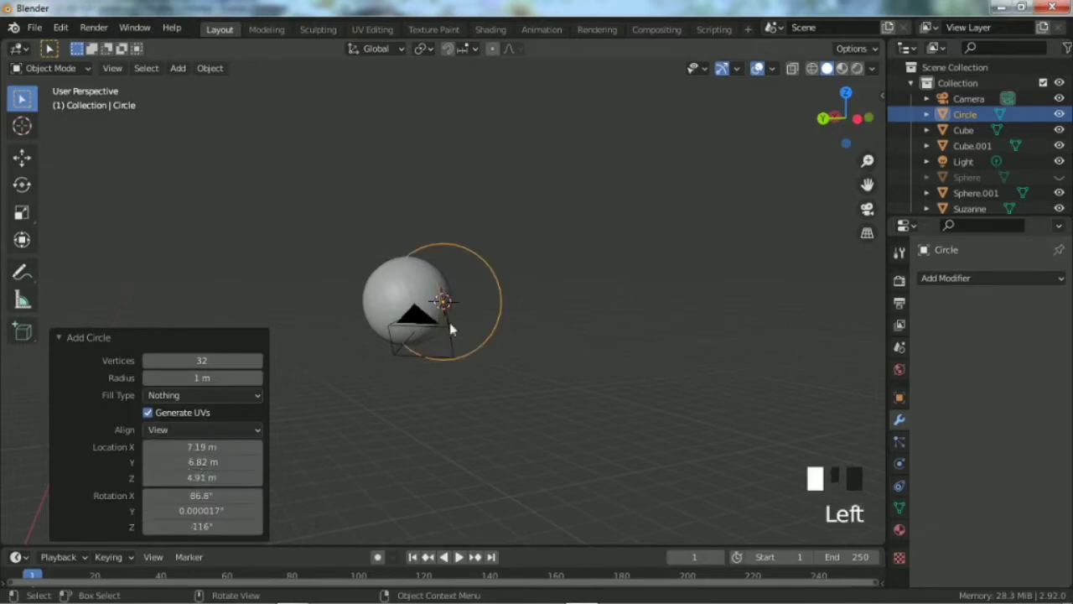
Align the circle to the 3D Cursor and look at it from another side.
left_click(195, 429)
left_click(196, 481)
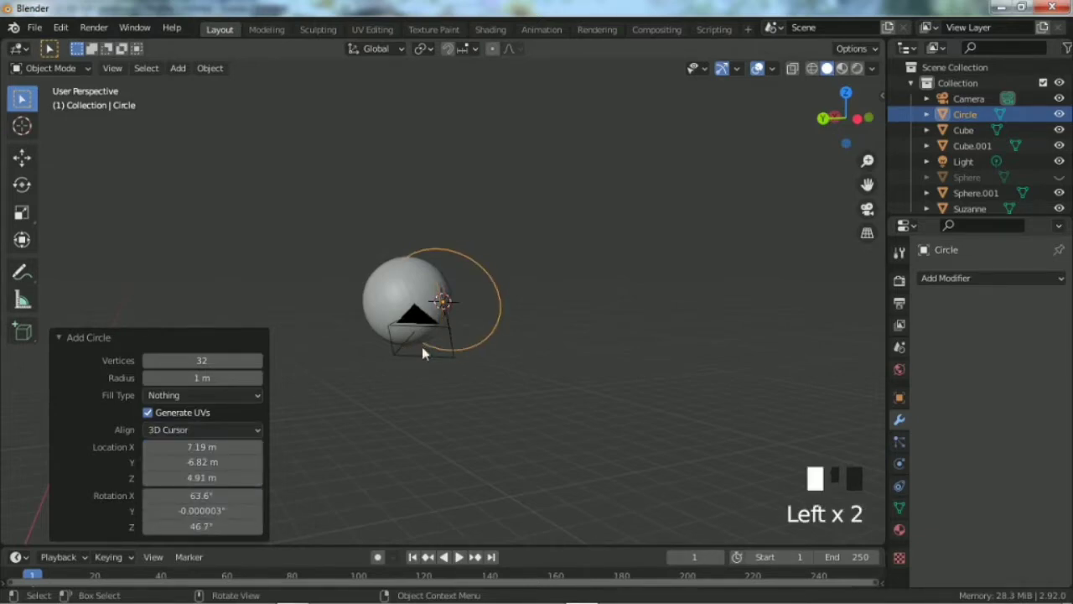
mouse_move(426, 314)
middle_mouse_down()
mouse_move(368, 302)
mouse_move(418, 297)
middle_mouse_up()
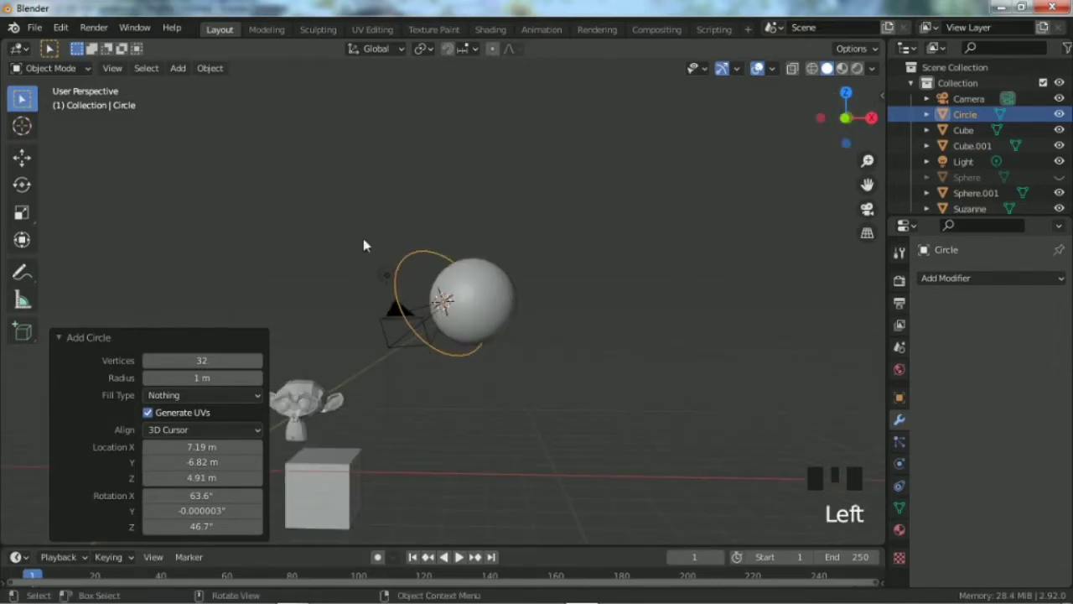
Fill the circle with the N-Gon fill type and change the fill to Triangle Fan.
left_click(163, 395)
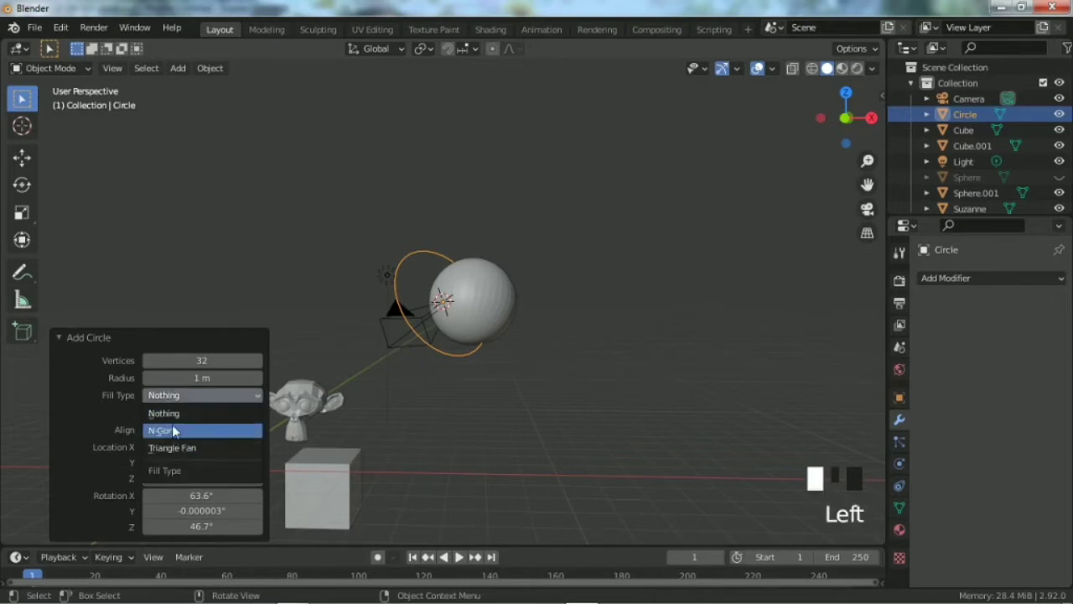
left_click(170, 429)
scroll(444, 259, "up", 4)
left_click(214, 395)
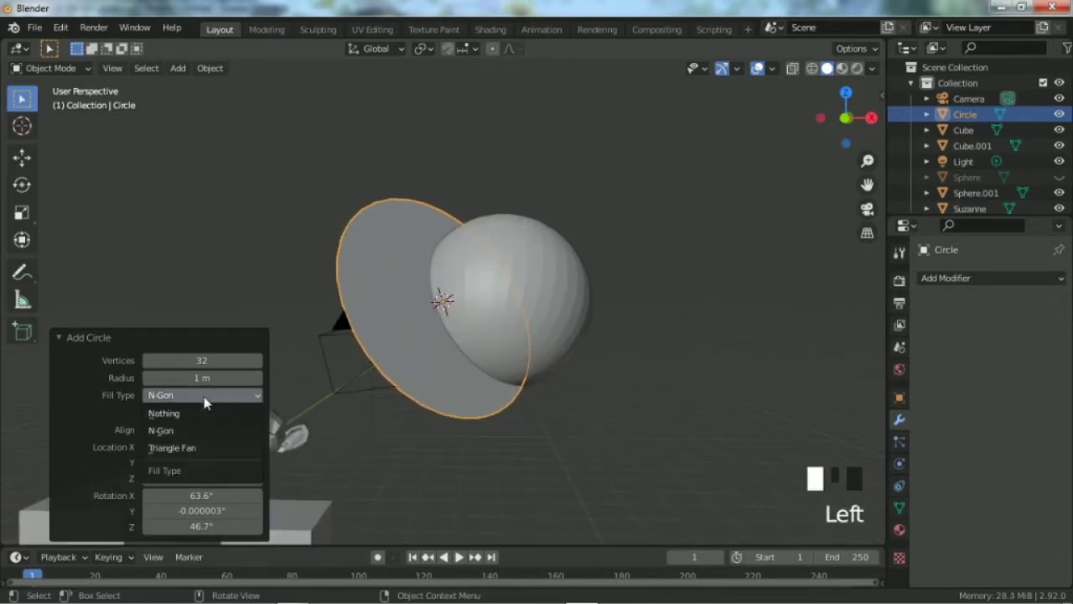
left_click(200, 447)
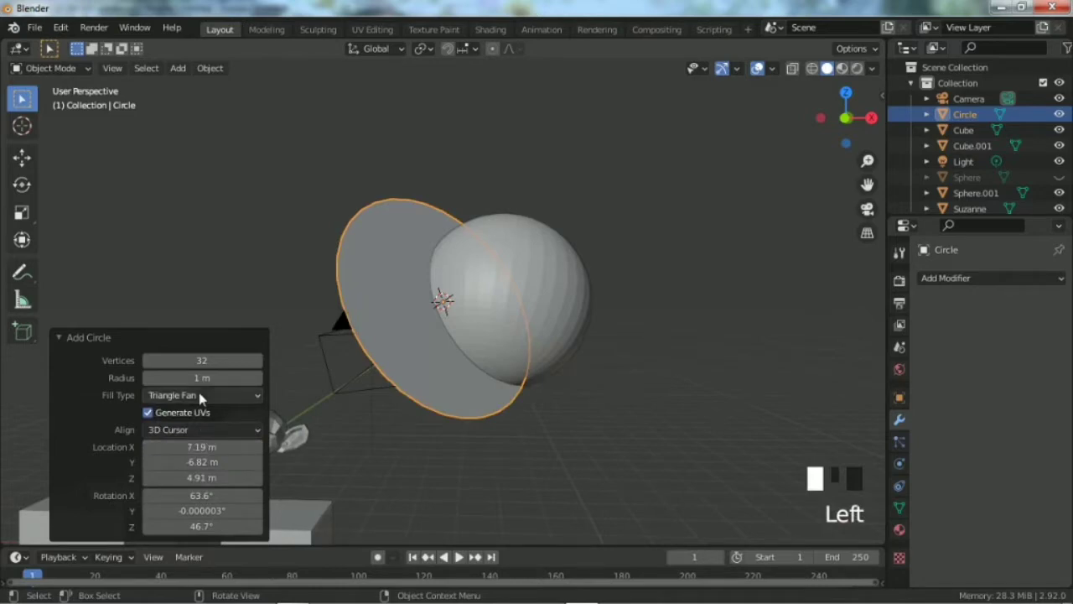
scroll(416, 309, "down", 2)
Switch the circle's fill type back to N-Gon and finally to Nothing.
left_click(231, 395)
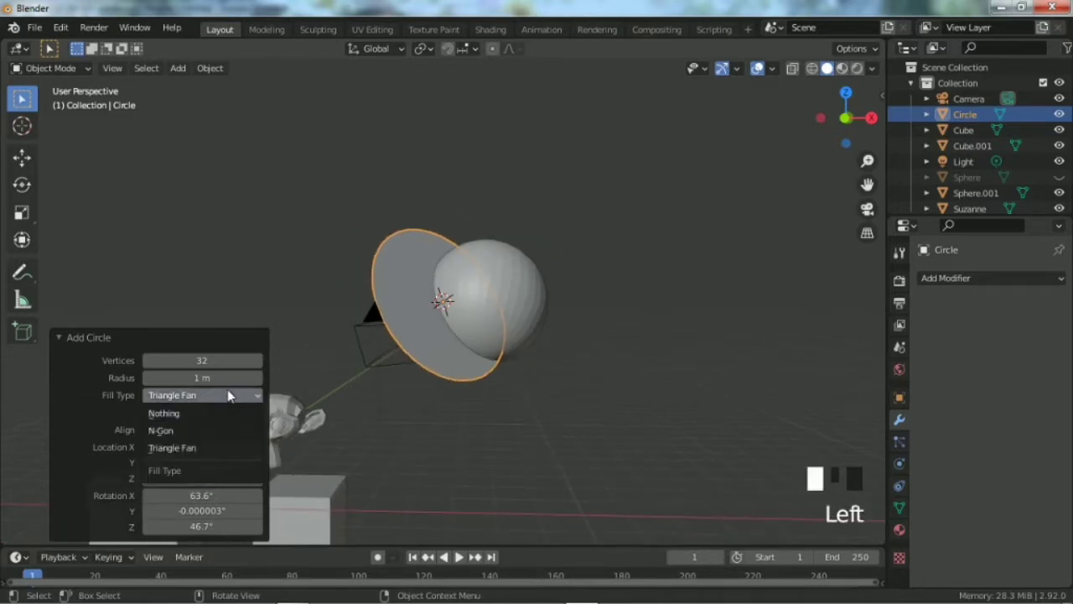
left_click(184, 434)
scroll(319, 376, "up", 1)
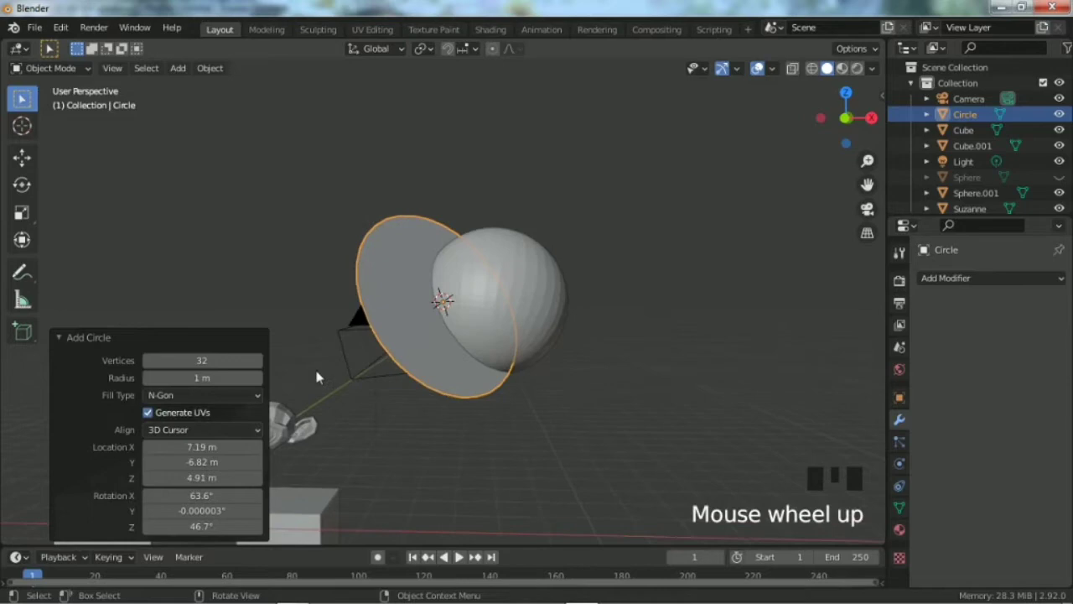
left_click(211, 394)
left_click(207, 413)
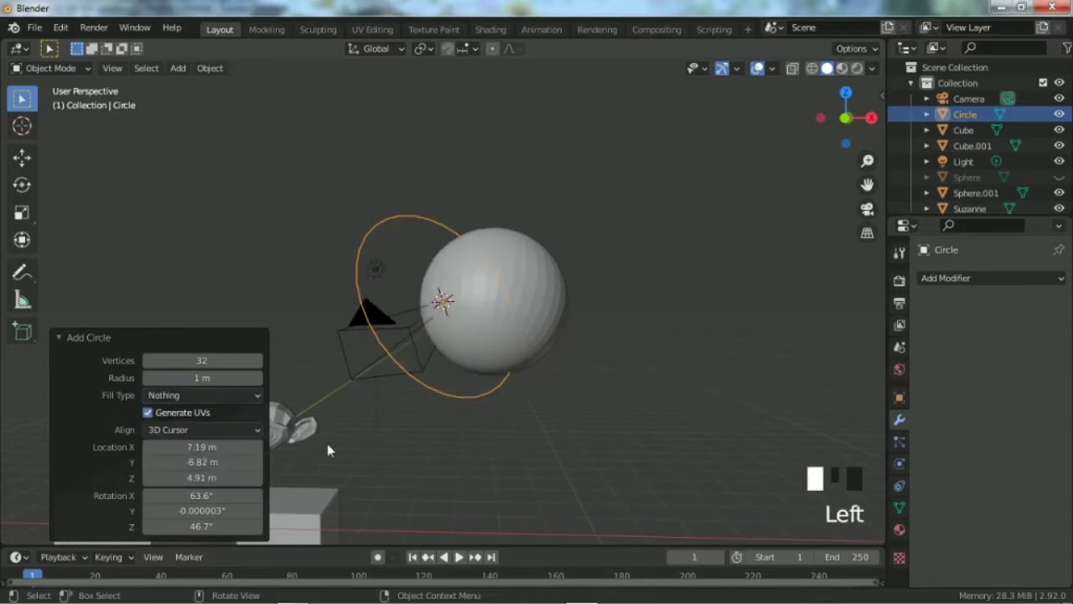
Set the circle's X rotation to 11.1° and shift its location along Y.
scroll(398, 288, "down", 1)
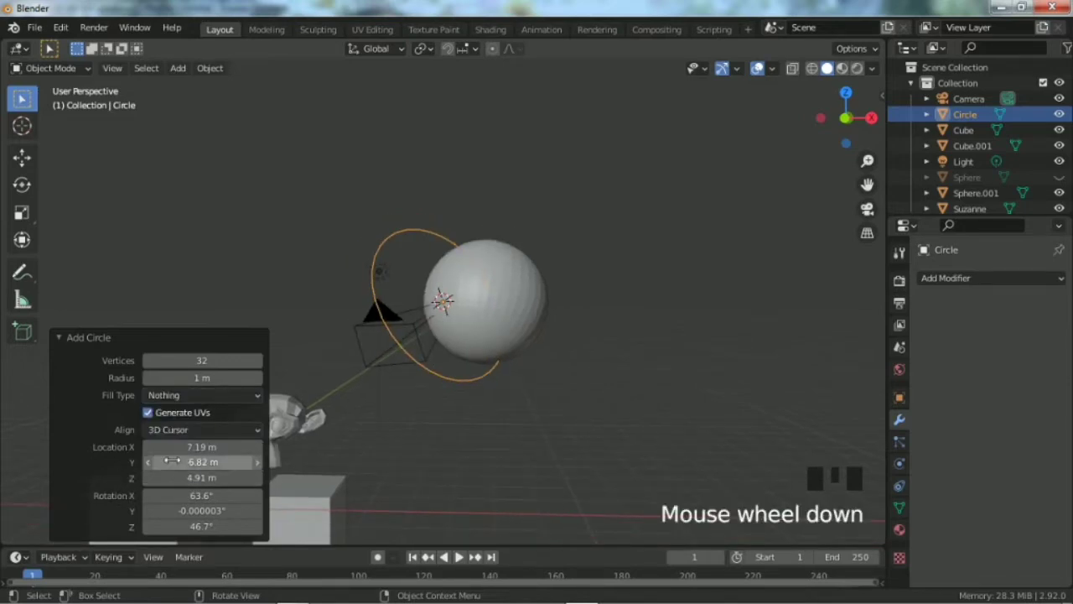
mouse_move(191, 496)
left_mouse_down()
mouse_move(240, 498)
mouse_move(8, 487)
mouse_move(177, 498)
left_mouse_up()
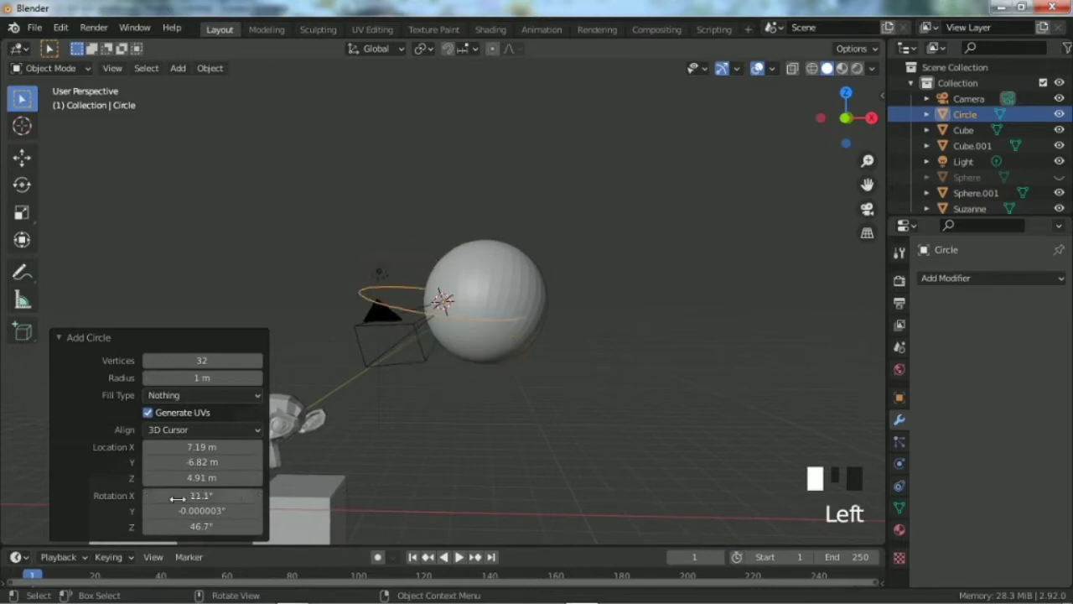
left_click_drag(199, 461, 263, 460)
Delete the circle and the sphere together and return to the camera view.
left_click_drag(554, 364, 466, 172)
key("Delete")
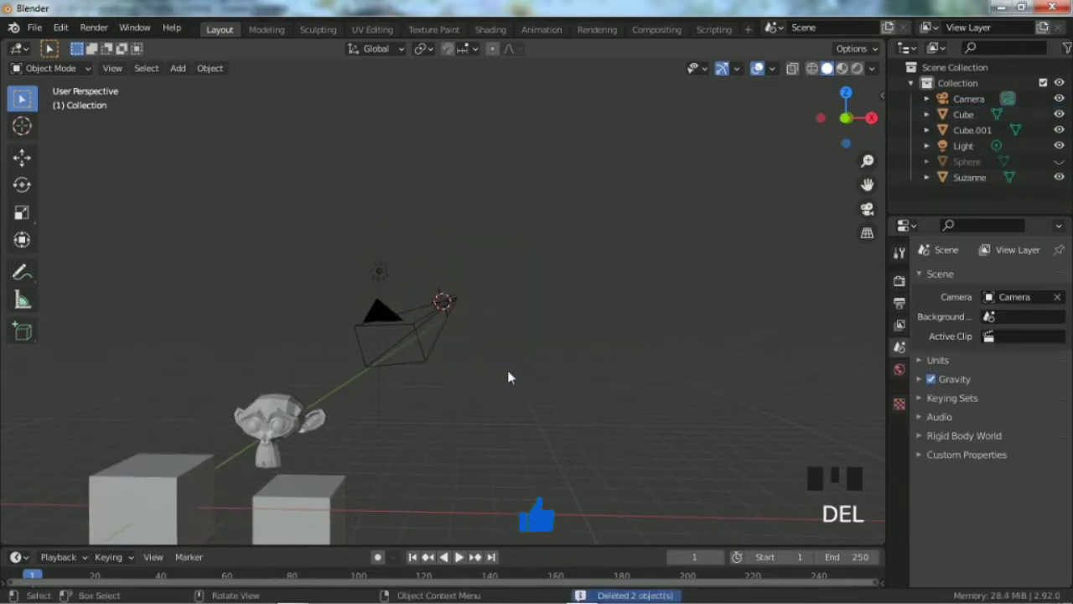
key("KP_0")
scroll(447, 367, "down", 3)
scroll(447, 364, "up", 3)
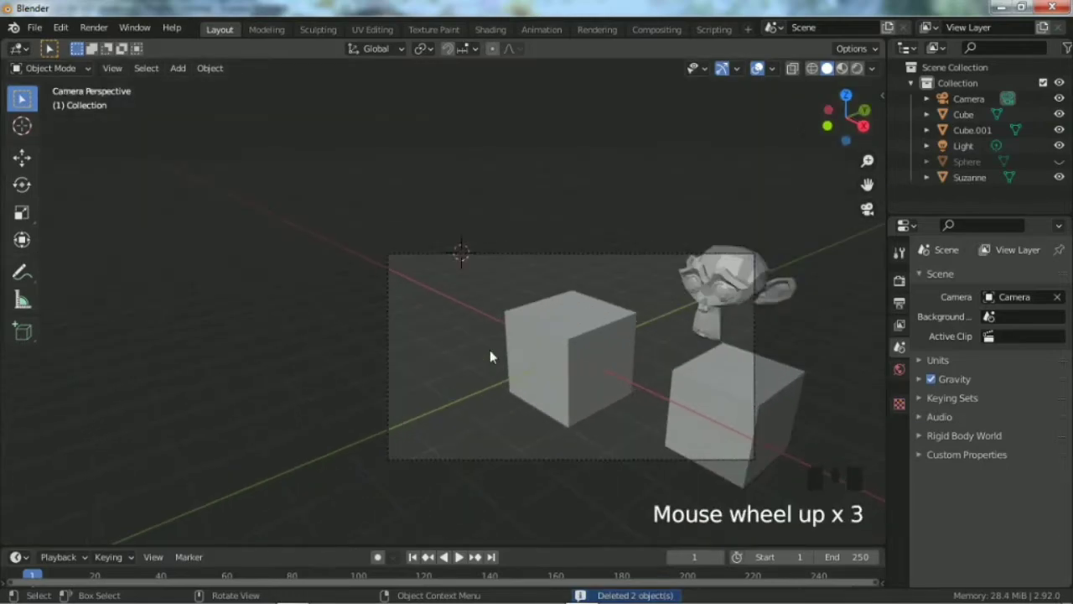
Delete the cube at the scene centre and the second cube beside it.
left_click(601, 345)
left_click_drag(868, 185, 728, 158)
scroll(476, 319, "up", 2)
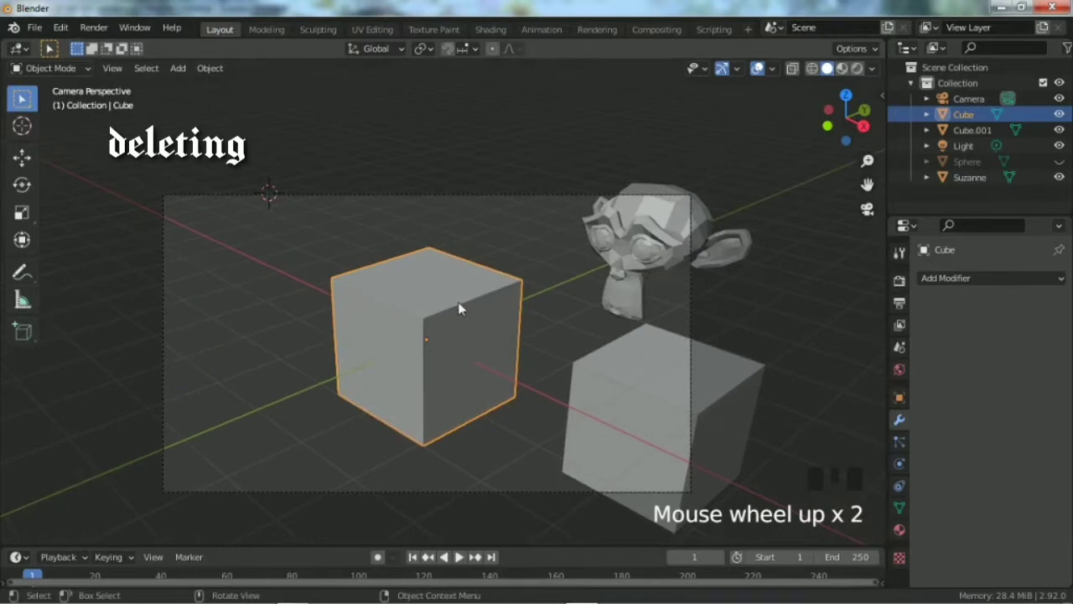
key("x")
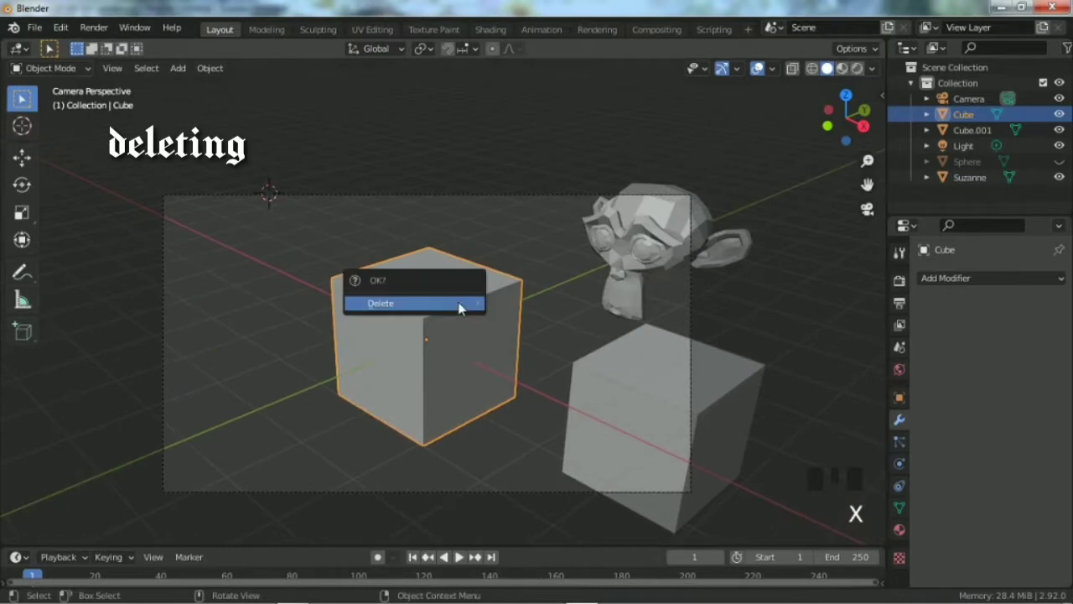
left_click(389, 303)
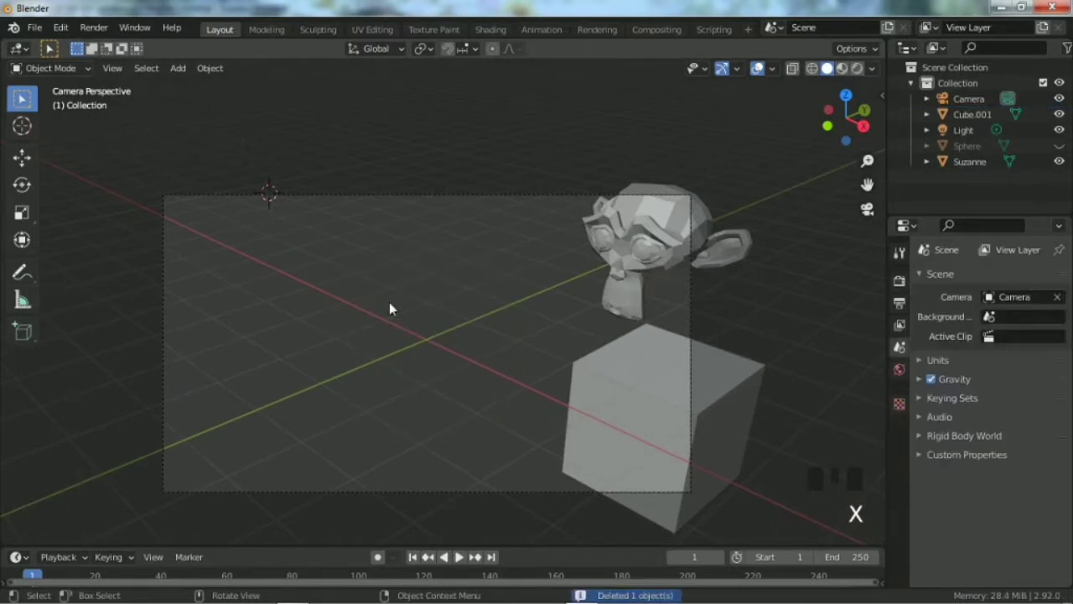
left_click(631, 364)
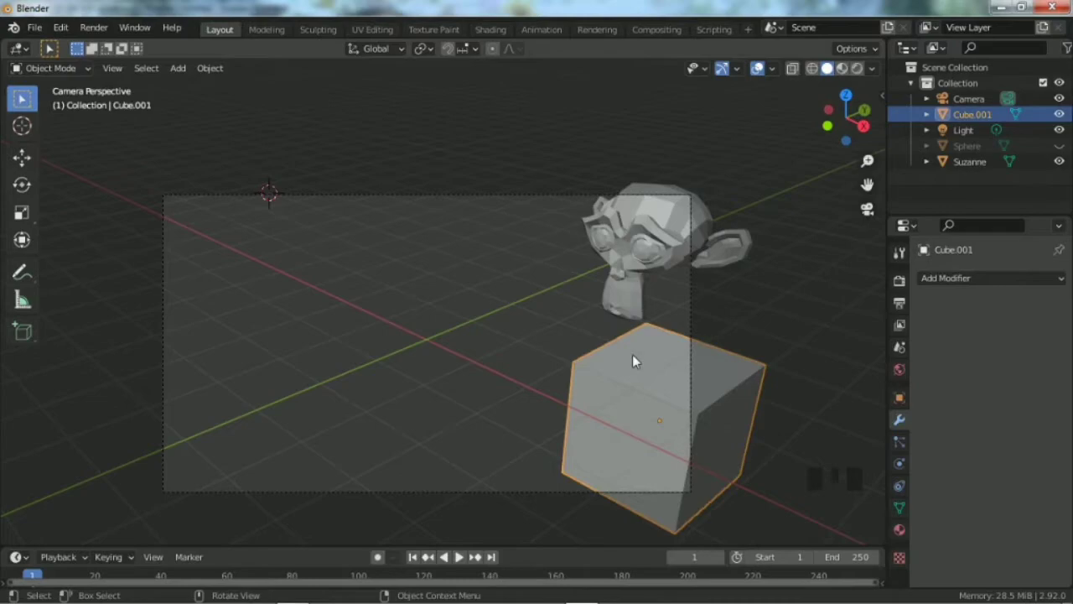
key("Delete")
Move the monkey head about -4.05 m along the global Y axis.
left_click(622, 332)
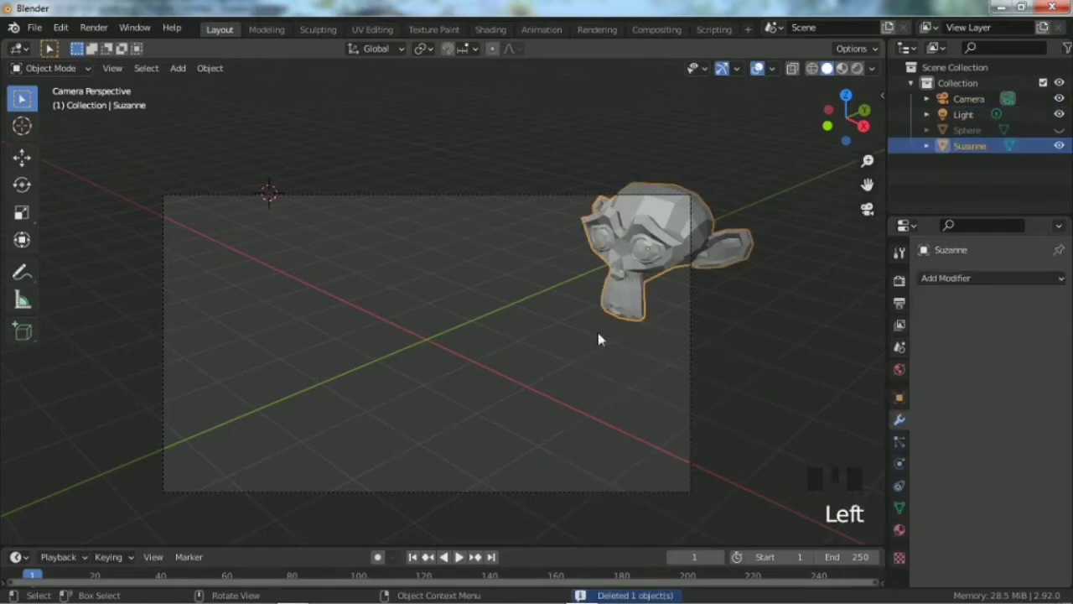
key("g")
key("y")
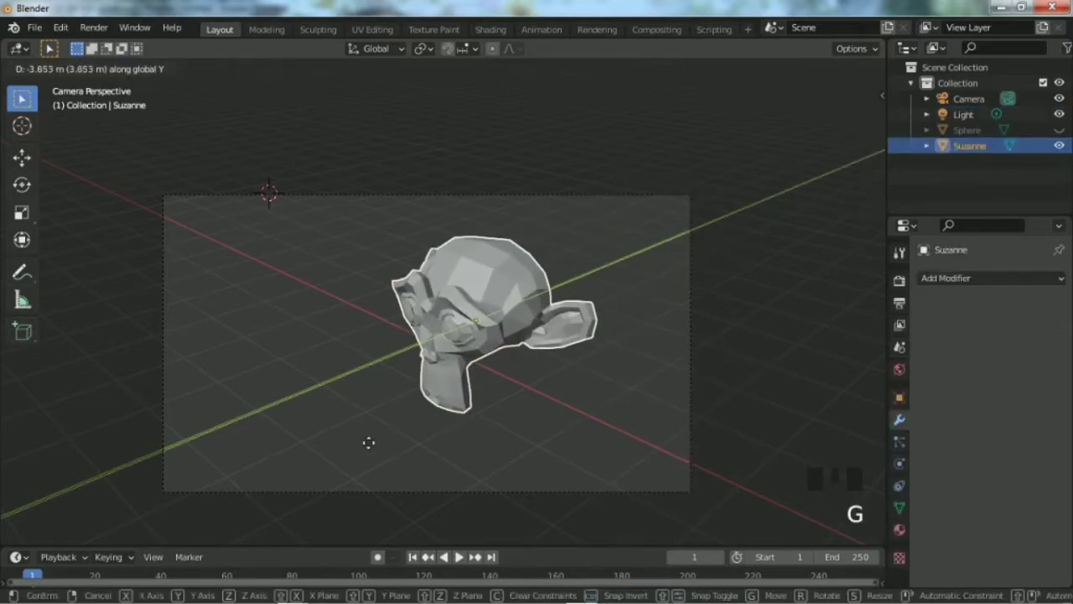
left_click(431, 388)
Switch the monkey head to Edit Mode, toggling once back to Object Mode and into Edit Mode again.
scroll(464, 352, "up", 1)
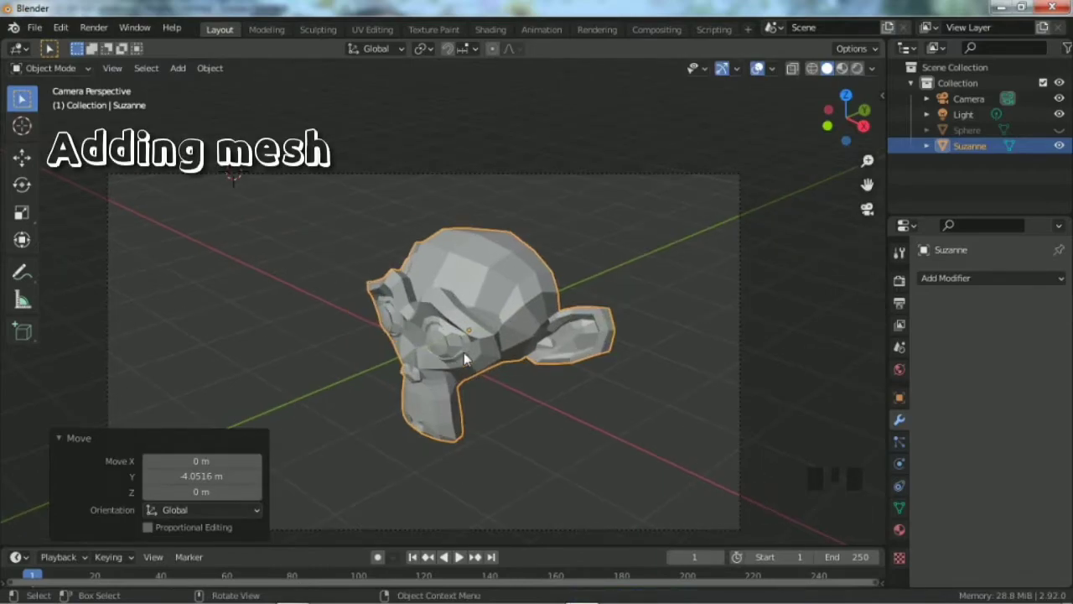
scroll(774, 166, "up", 1)
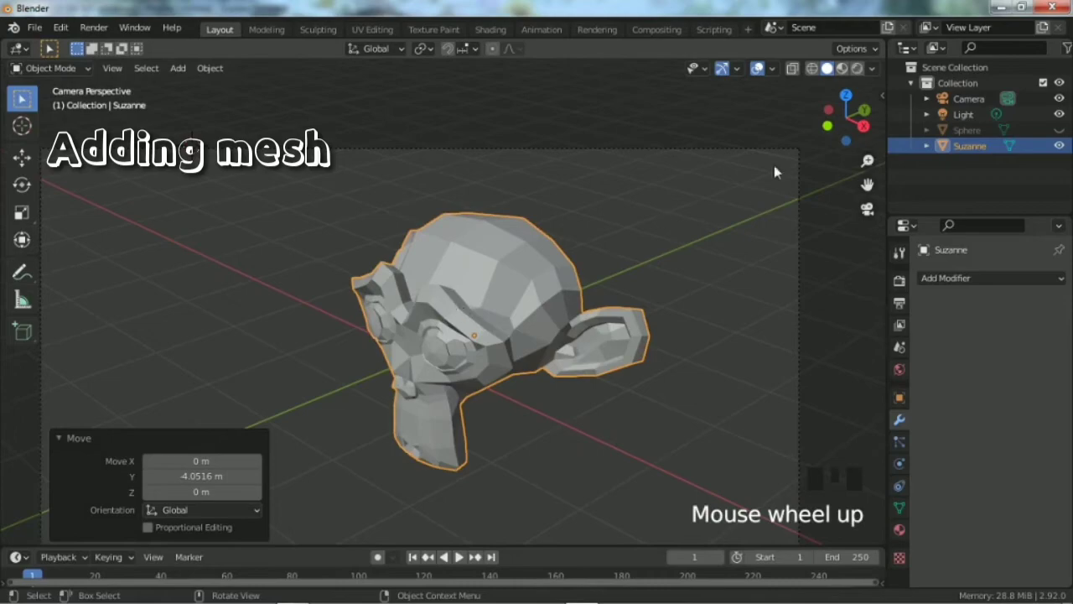
left_click_drag(868, 184, 868, 119)
scroll(468, 183, "up", 1)
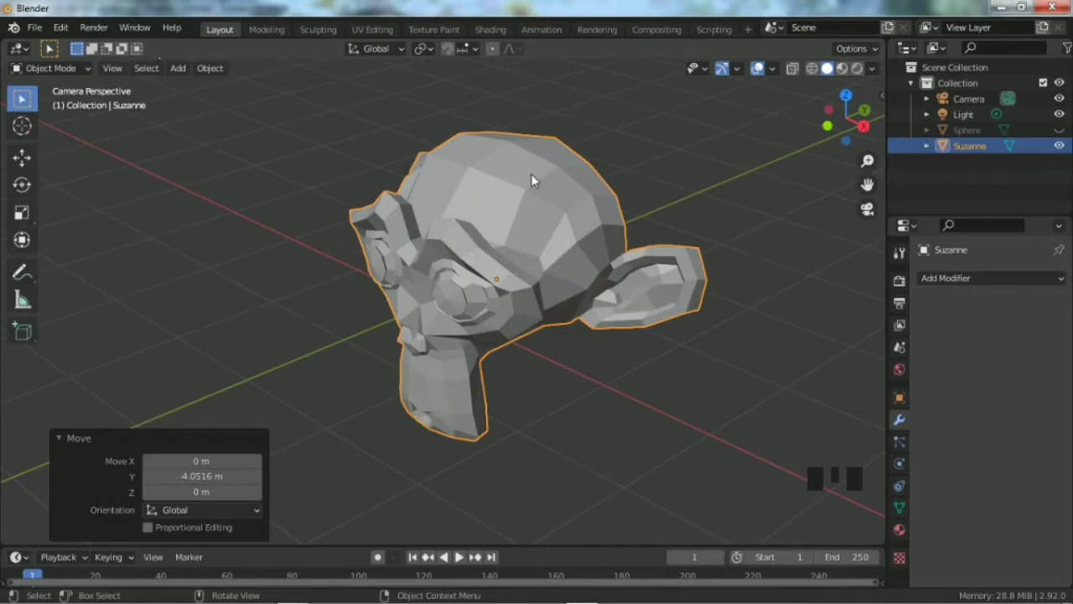
left_click(39, 68)
left_click(29, 105)
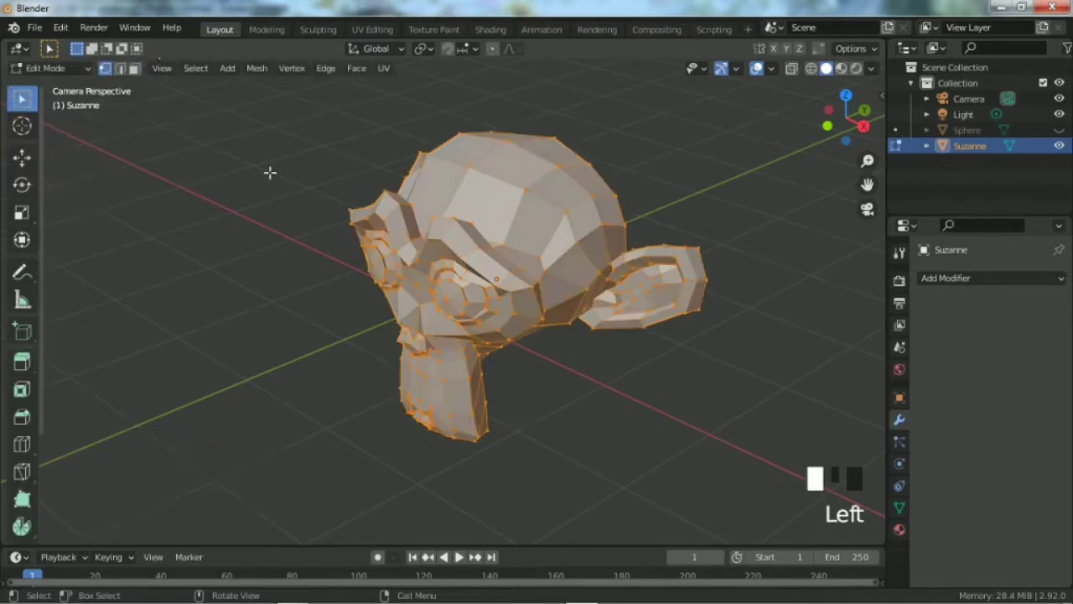
scroll(457, 195, "up", 1)
scroll(457, 195, "down", 2)
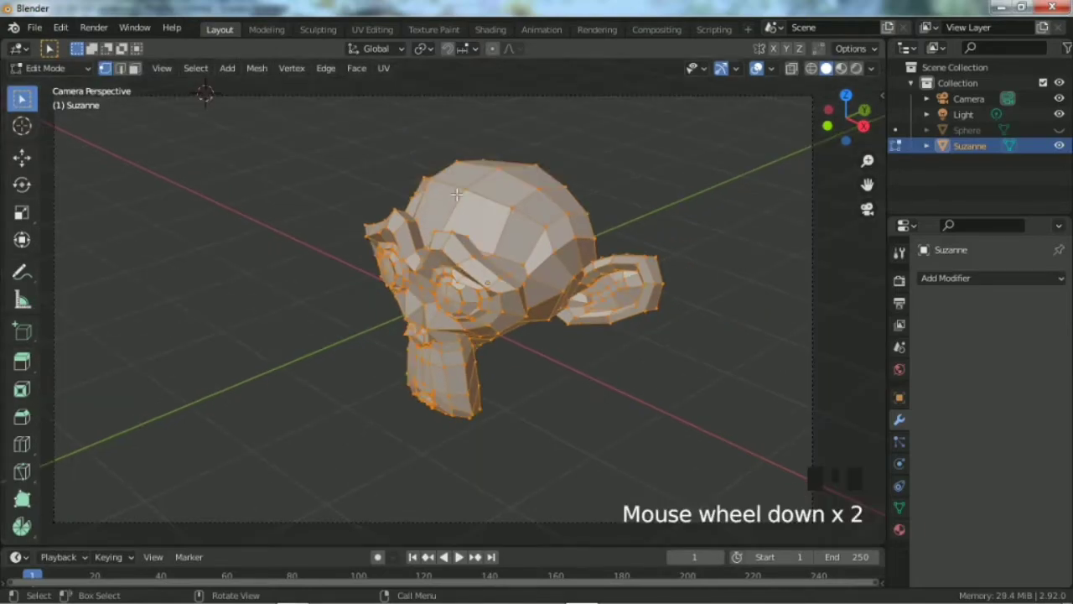
key("Tab")
key("Tab")
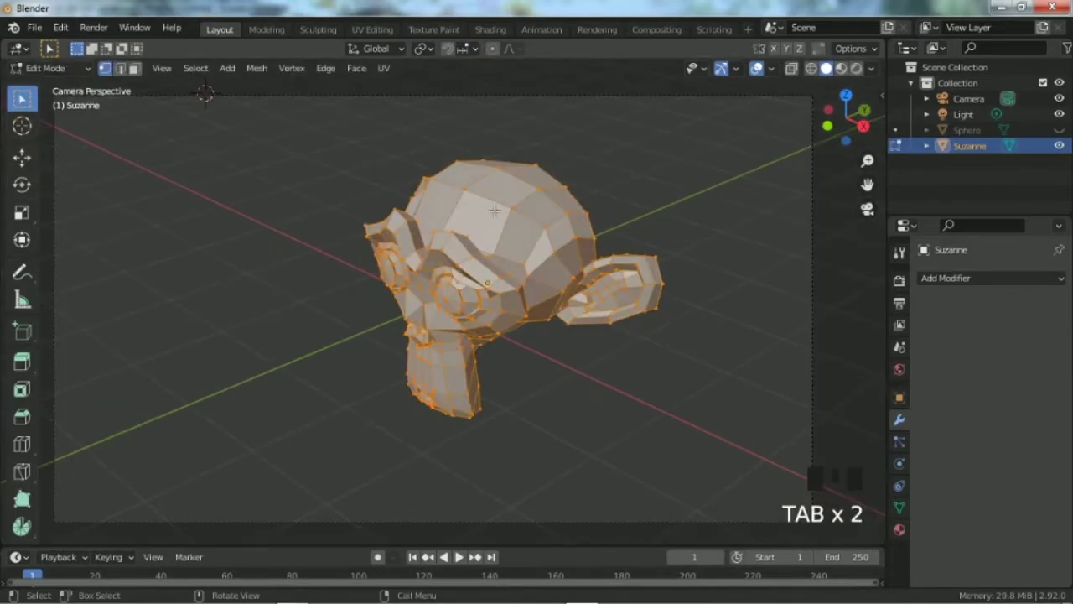
Select individual vertices one after another on the crown and forehead of the monkey head.
scroll(484, 192, "up", 2)
left_click(480, 142)
left_click(541, 151)
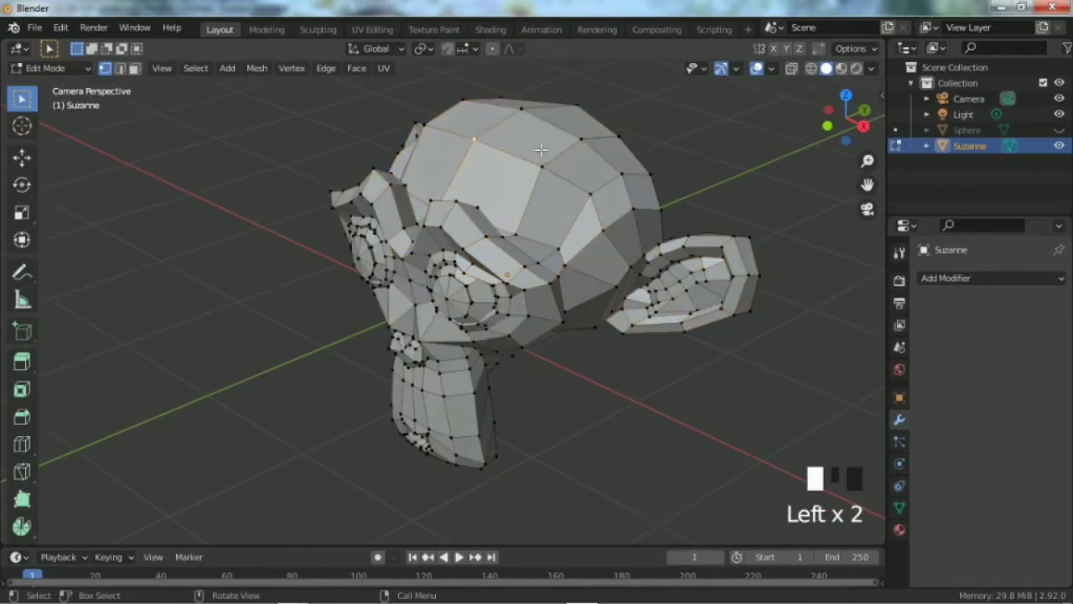
left_click(570, 138)
left_click(521, 113)
left_click(569, 173)
left_click(561, 187)
left_click(524, 211)
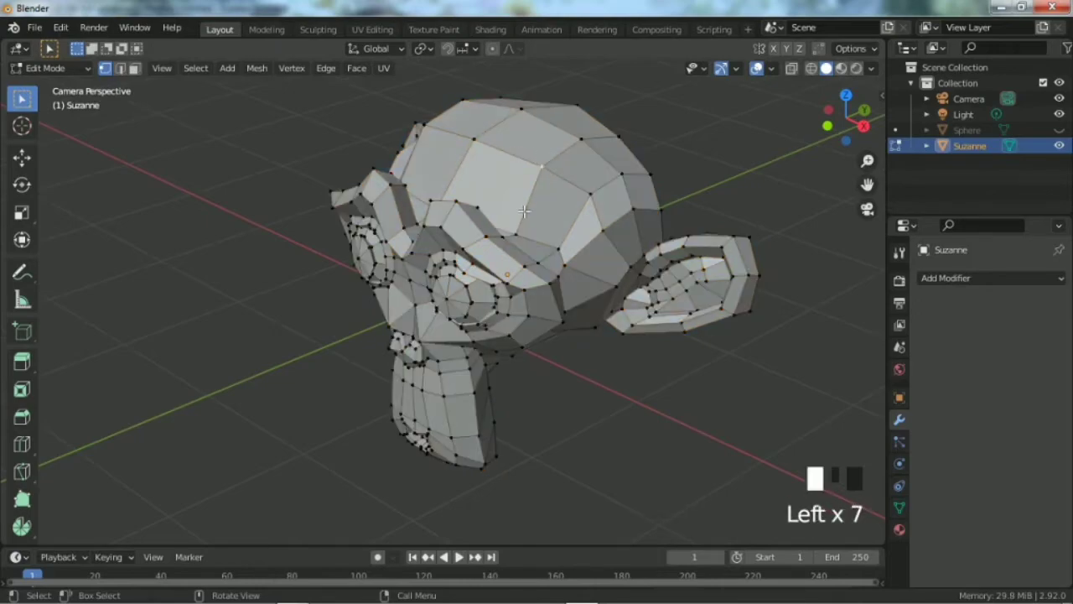
left_click(467, 151)
left_click(524, 110)
left_click(524, 110)
left_click(554, 158)
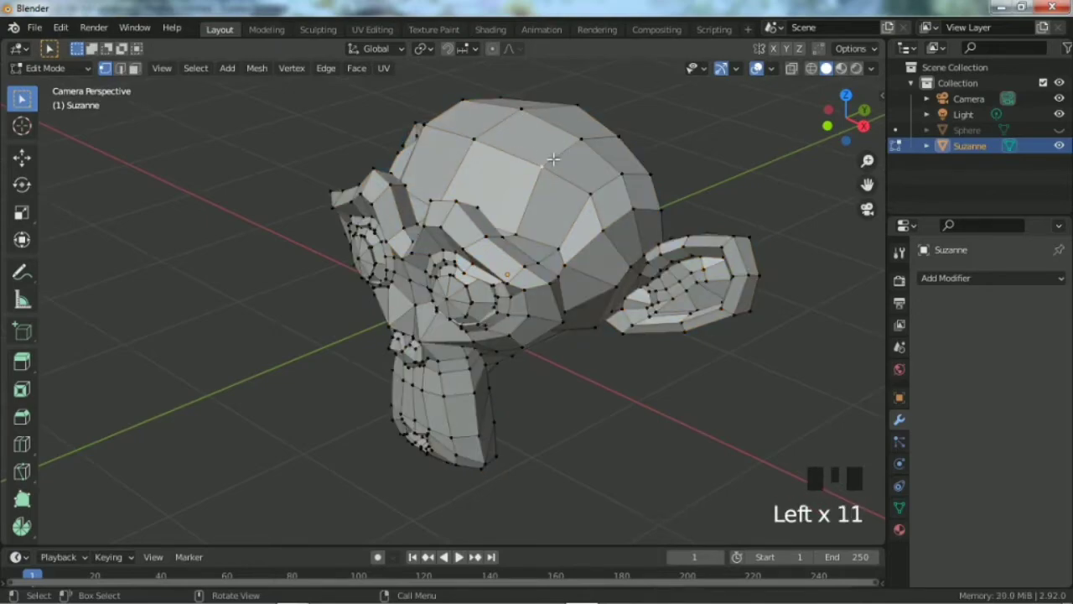
Change to edge selection and select individual edges on the crown of the monkey head.
key("2")
left_click(515, 160)
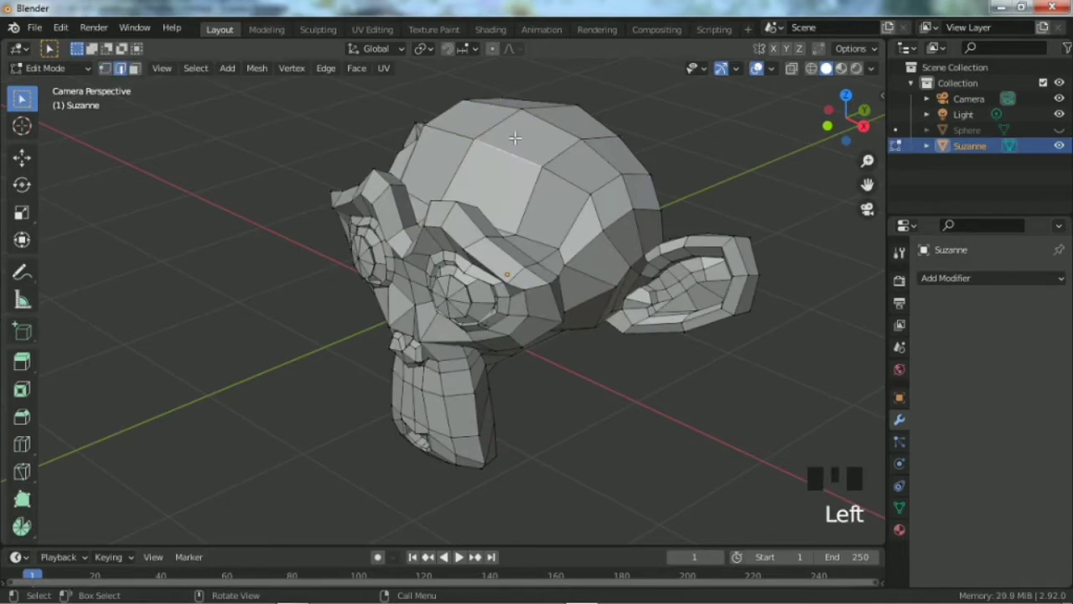
left_click(528, 126)
left_click(547, 126)
left_click(519, 139)
In face selection mode, select single faces around the crown, ending with the large forehead face above the brow.
left_click(509, 180)
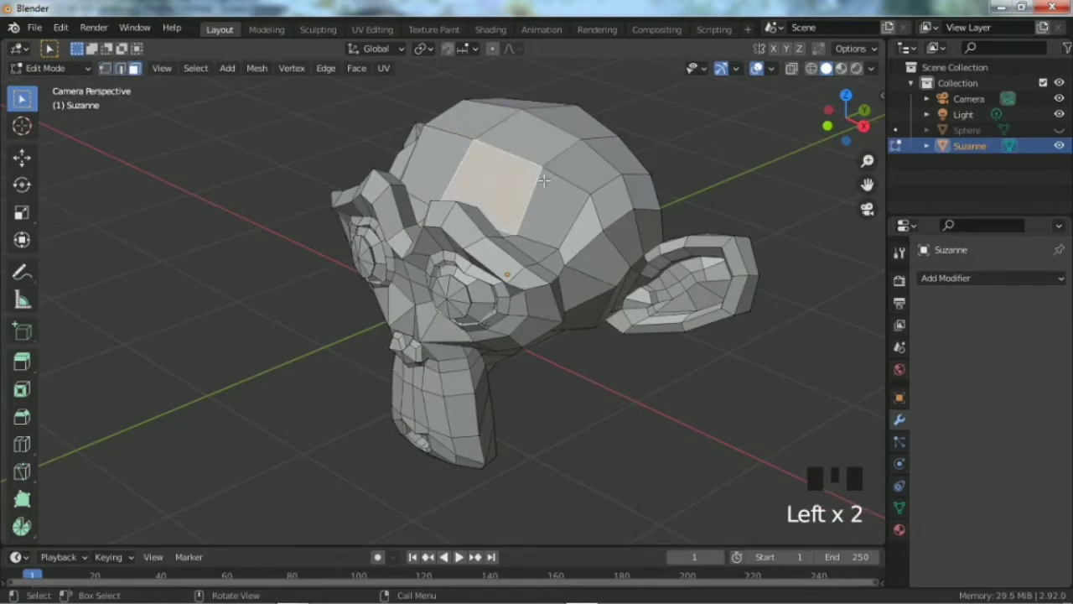
left_click(551, 178)
left_click(570, 164)
left_click(532, 143)
left_click(521, 180)
left_click(522, 181)
left_click(549, 186)
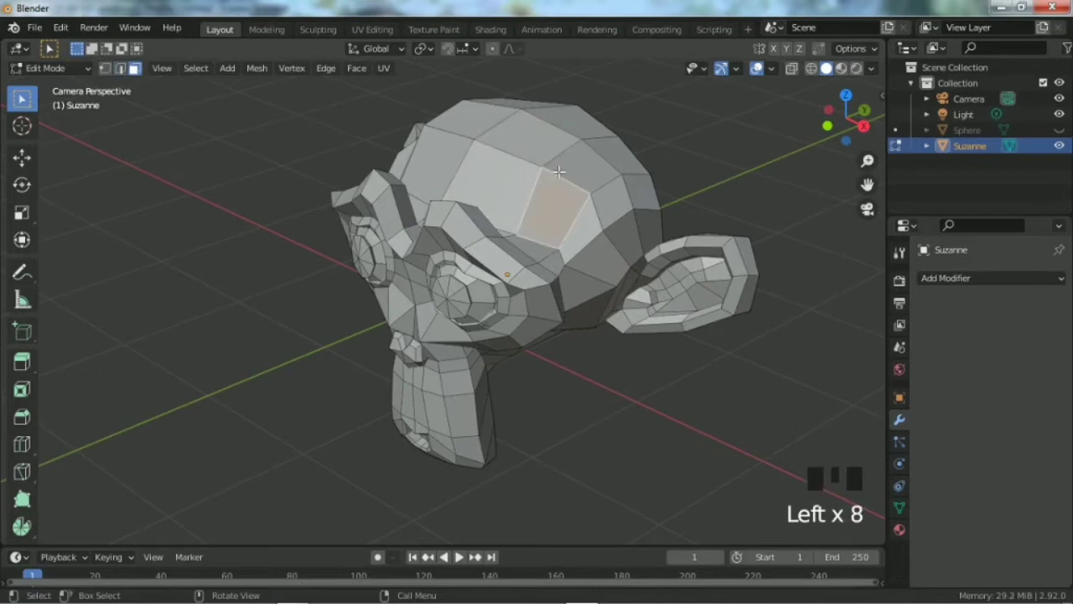
left_click(573, 163)
left_click(554, 149)
left_click(521, 193)
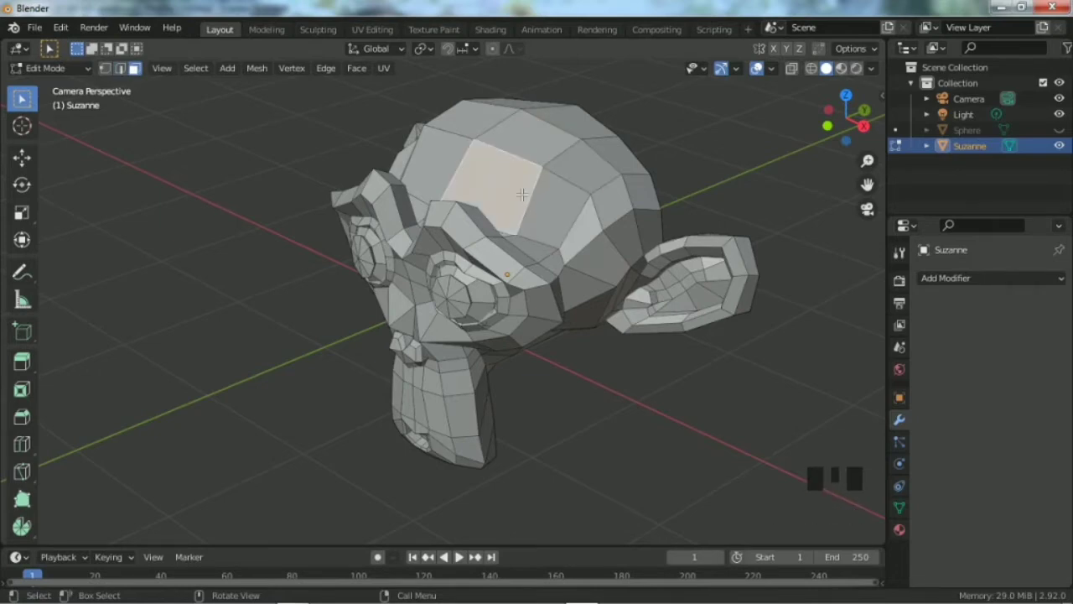
Cycle the mesh selection mode repeatedly through vertex, edge and face, ending in face selection.
key("1")
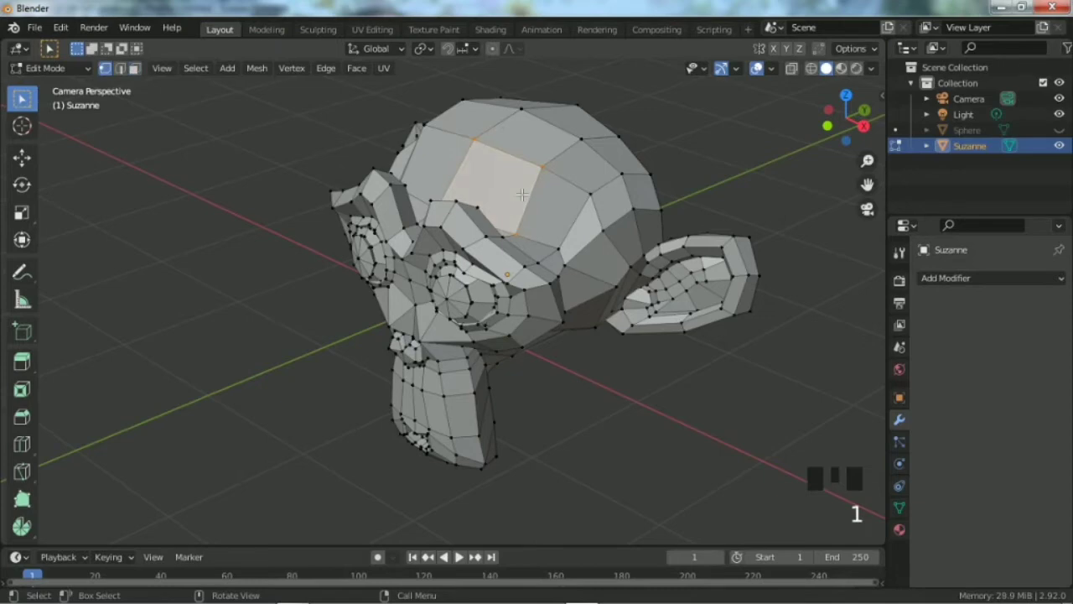
key("2")
key("3")
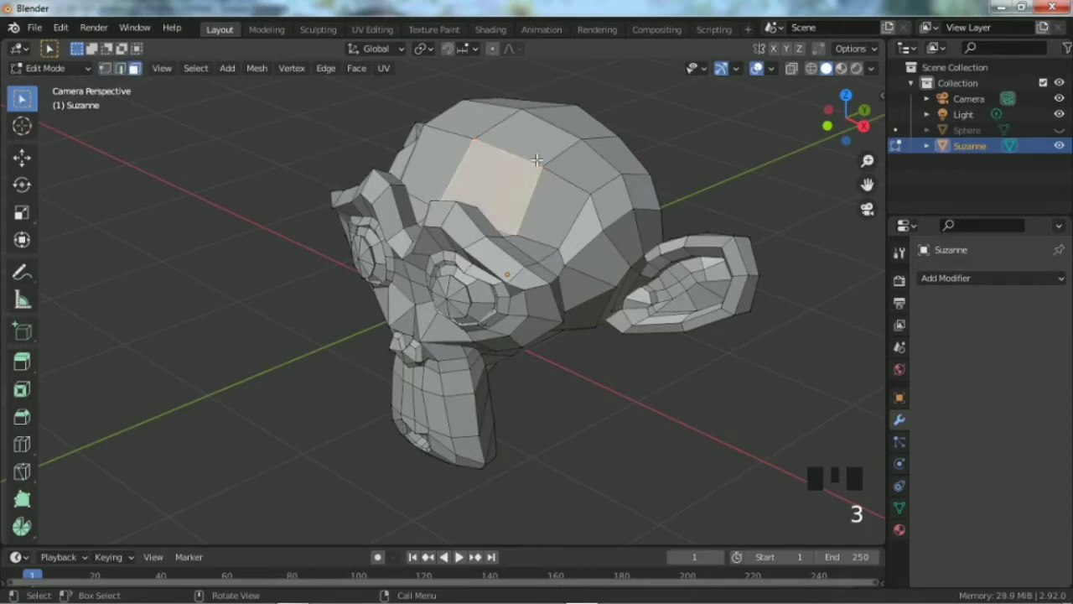
key("2")
key("3")
key("1")
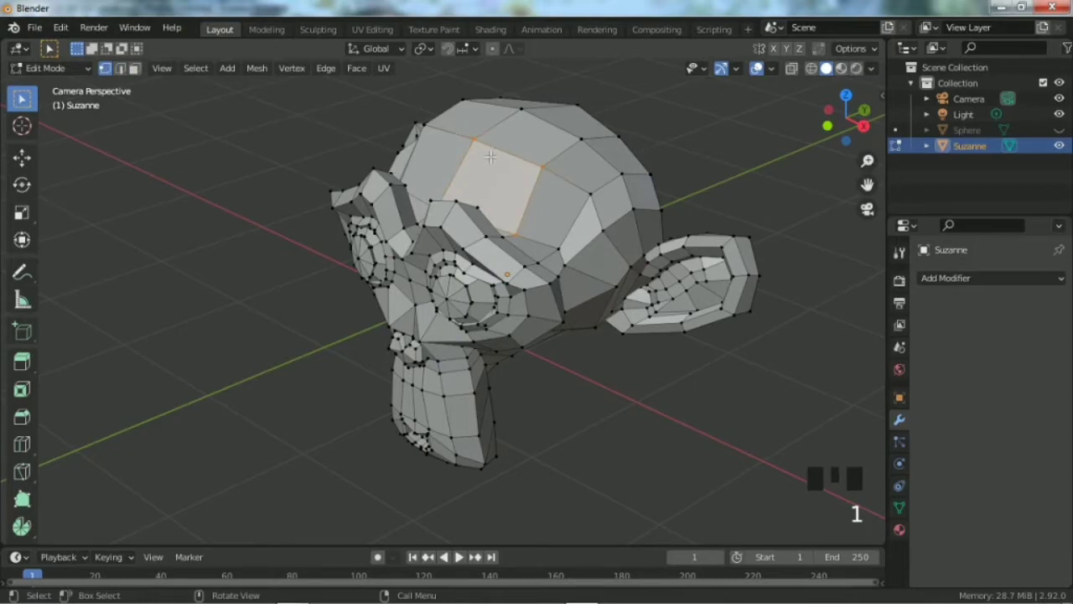
key("1")
key("2")
key("3")
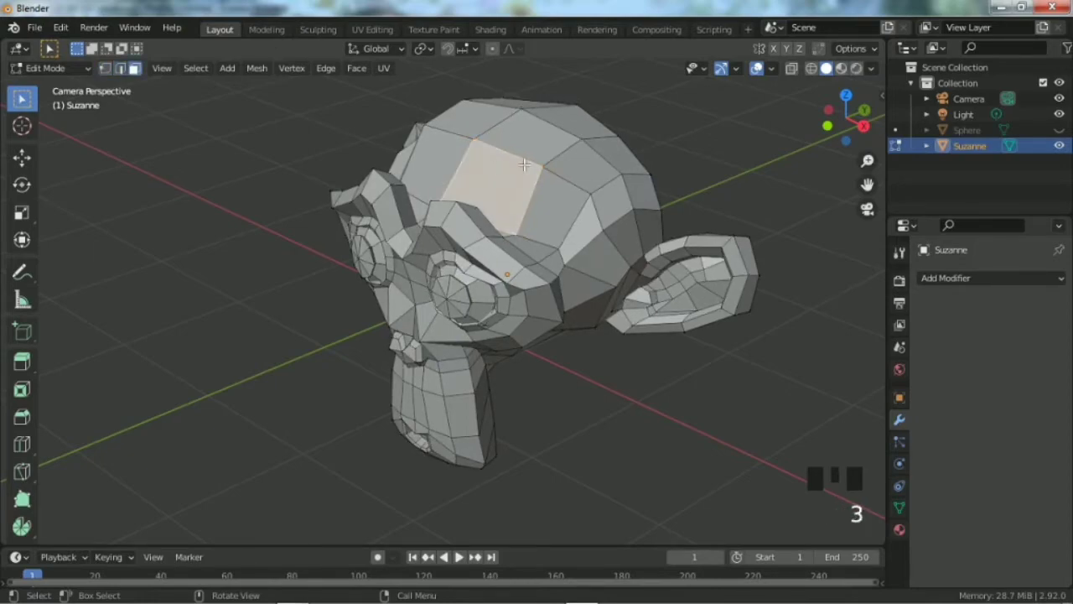
left_click(105, 68)
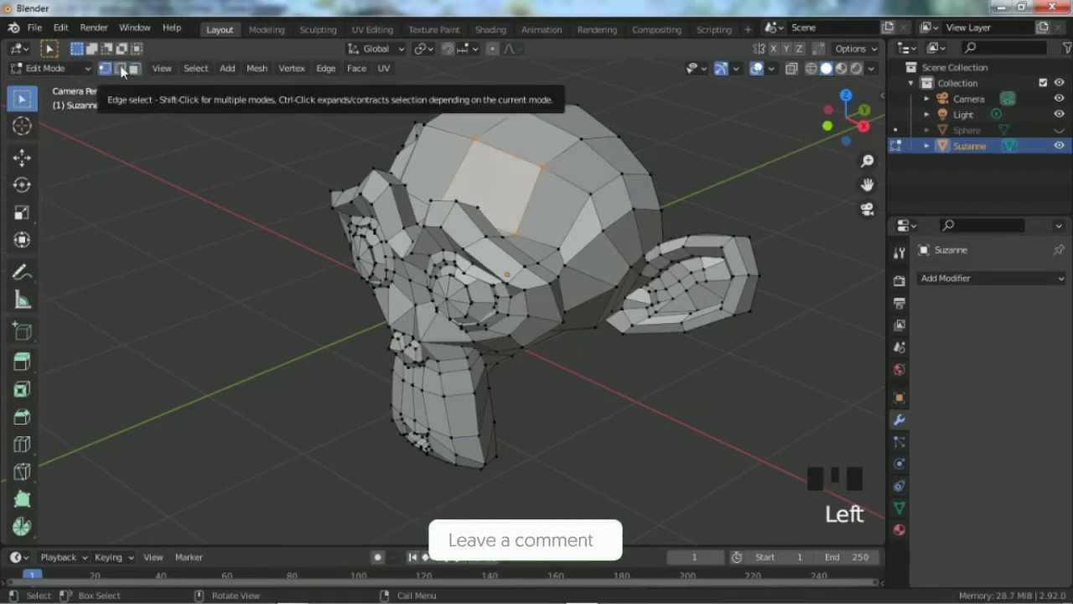
left_click(122, 70)
left_click(134, 70)
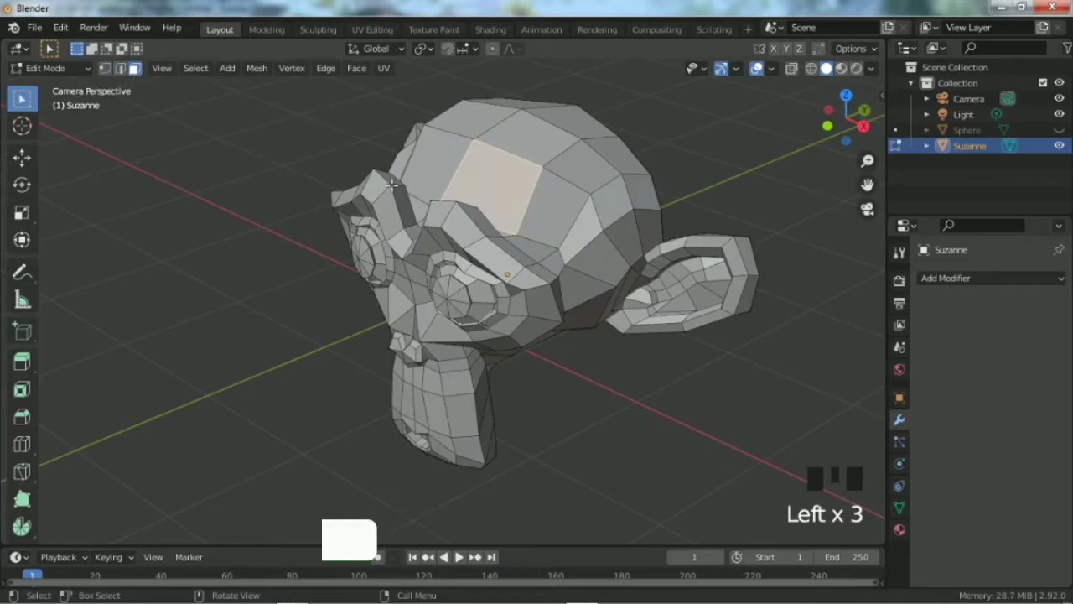
Select a single brow face, then select the face loop running around the eyes and muzzle.
scroll(482, 266, "up", 3)
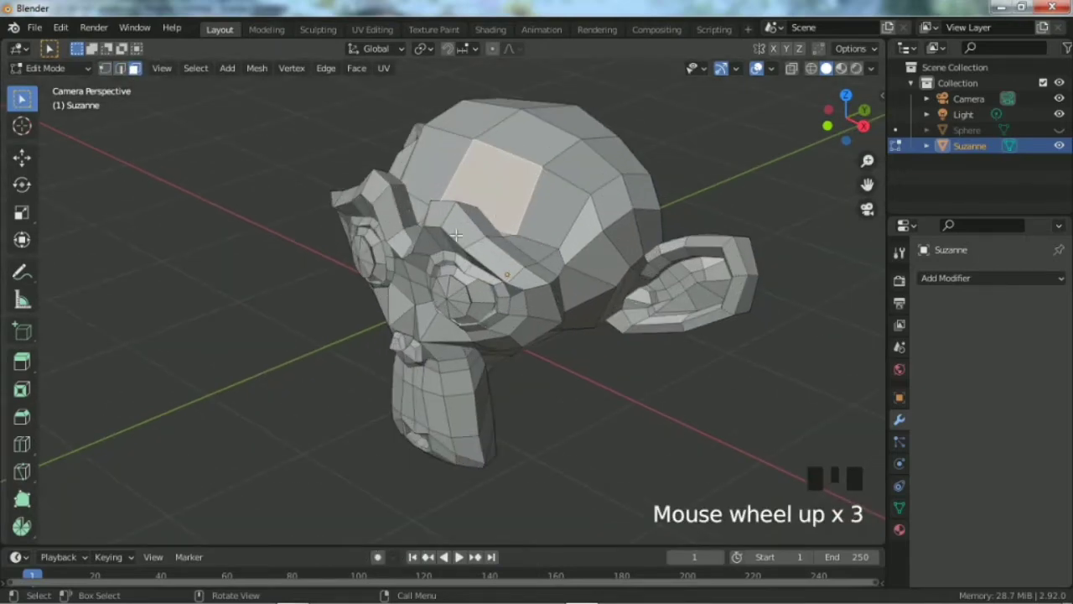
left_click(451, 228)
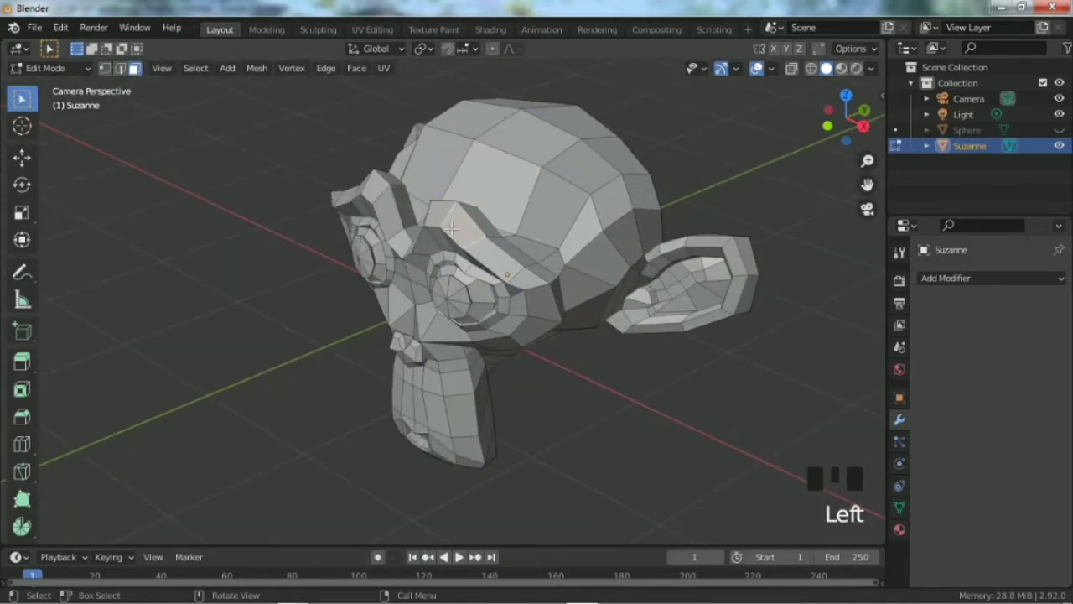
left_click(471, 250, "alt")
scroll(471, 252, "down", 3)
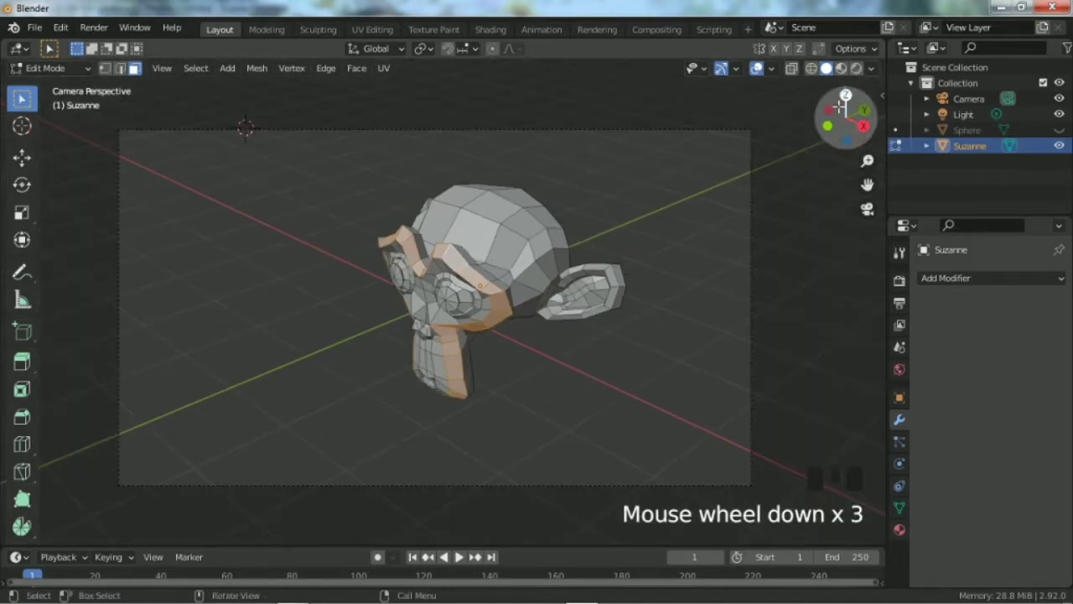
Select single faces one at a time on the back and top of the monkey head.
left_click_drag(840, 106, 688, 187)
key("KP_Decimal")
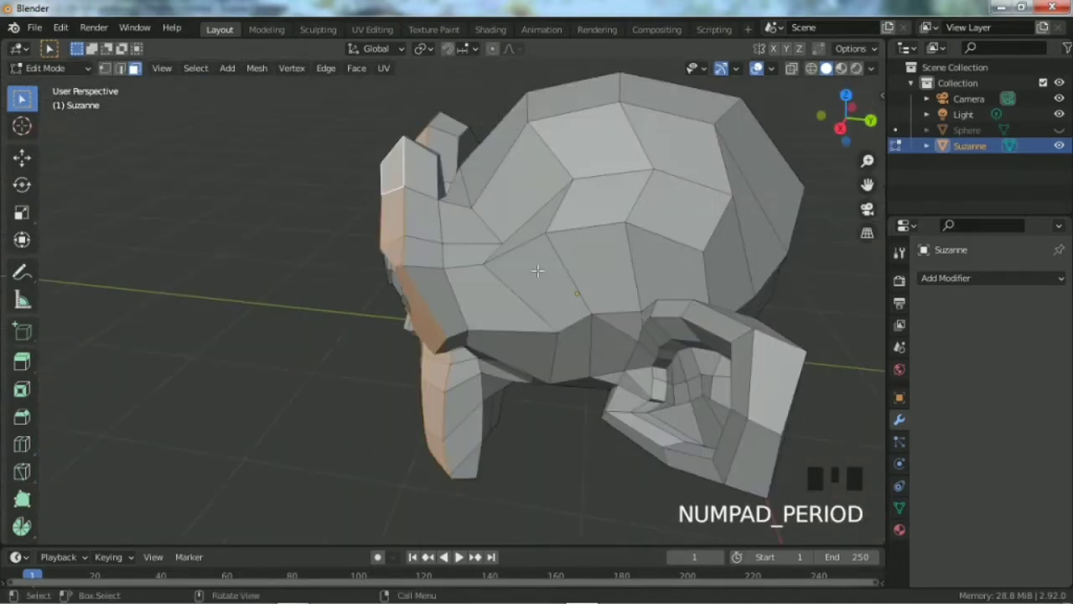
scroll(538, 270, "down", 3)
left_click_drag(845, 118, 698, 222)
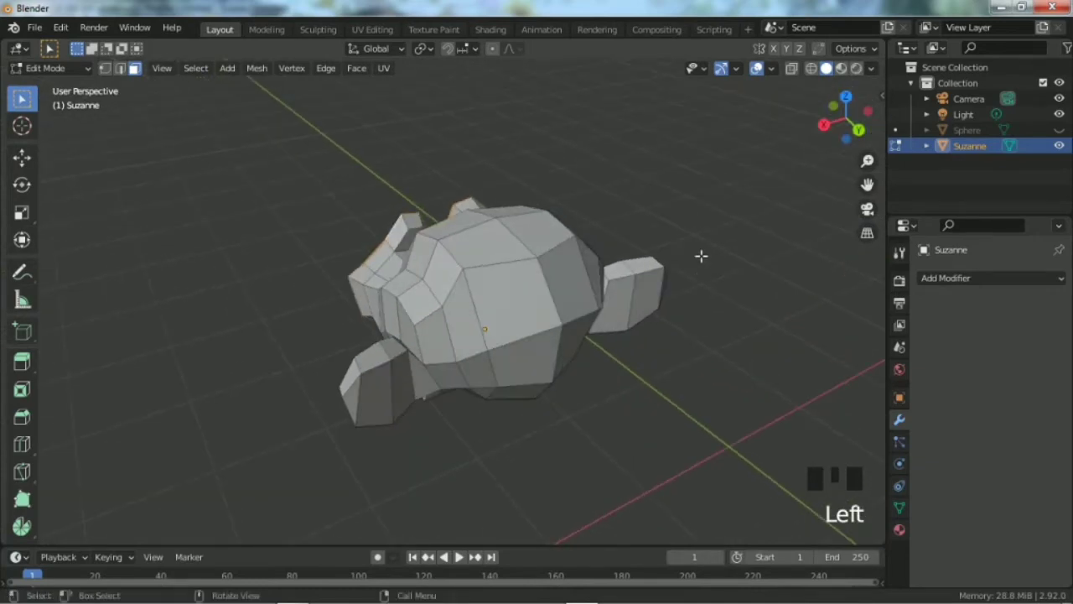
left_click(537, 233)
left_click(526, 290)
left_click(506, 286)
left_click(486, 257)
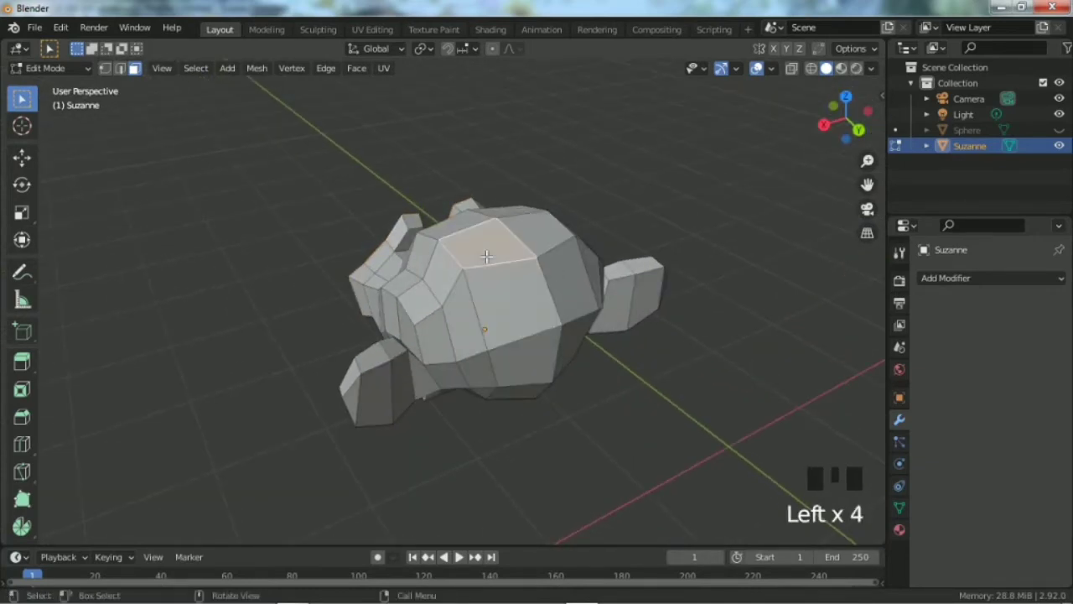
Select a face on the back of the head and add the adjoining face above it to the selection.
left_click(541, 237)
left_click(578, 291)
left_click(515, 289)
left_click(519, 246)
left_click(540, 243)
left_click(554, 300)
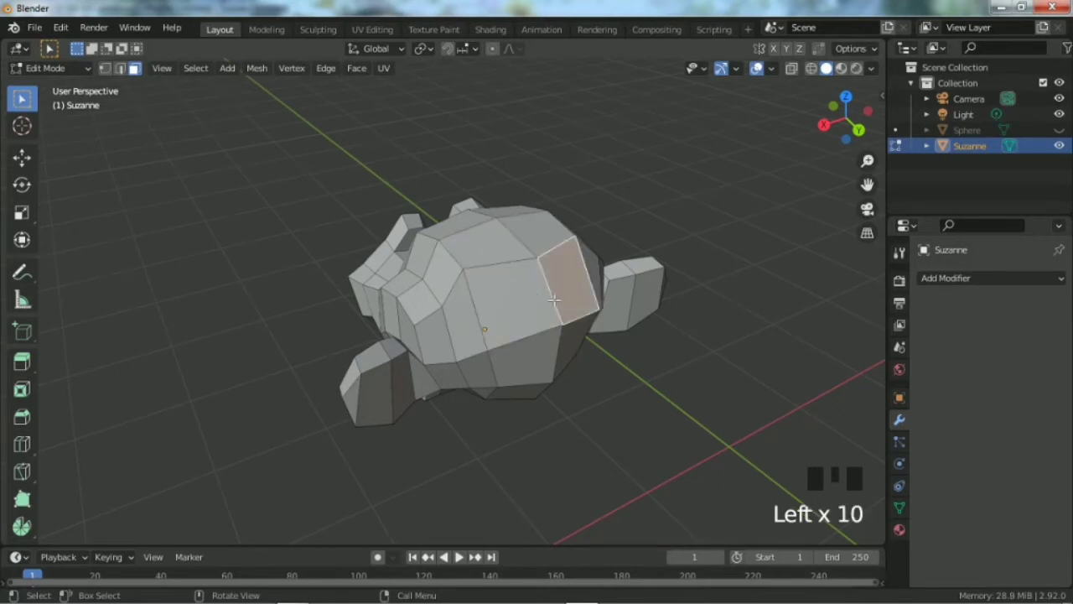
left_click(543, 235, "shift")
key("ctrl")
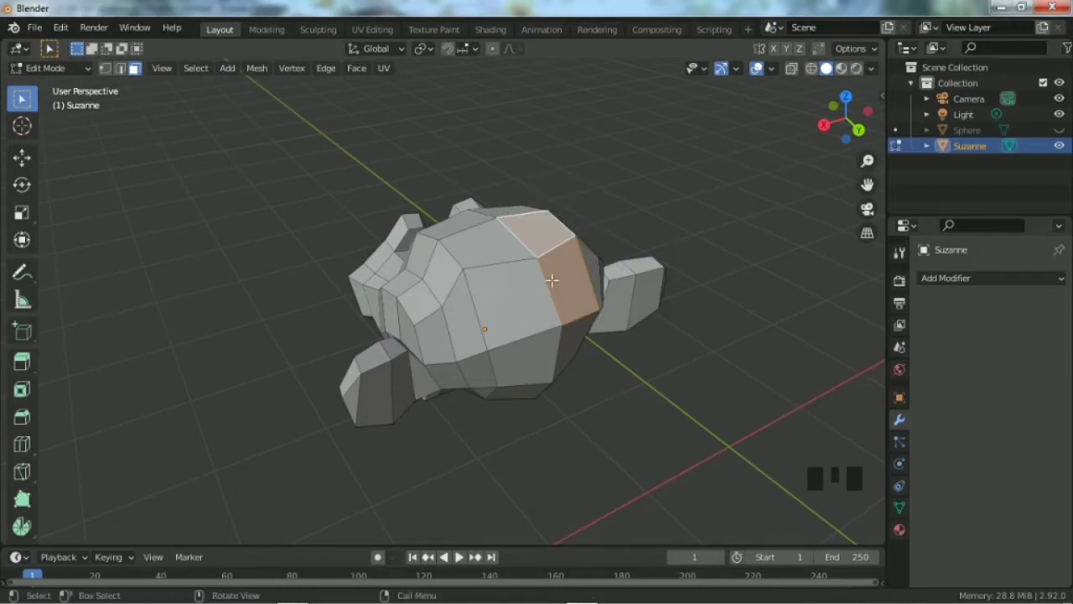
Reduce the selection to only the upper of the two faces on the back of the head.
scroll(552, 280, "up", 2)
left_click_drag(845, 117, 814, 123)
scroll(487, 250, "up", 1)
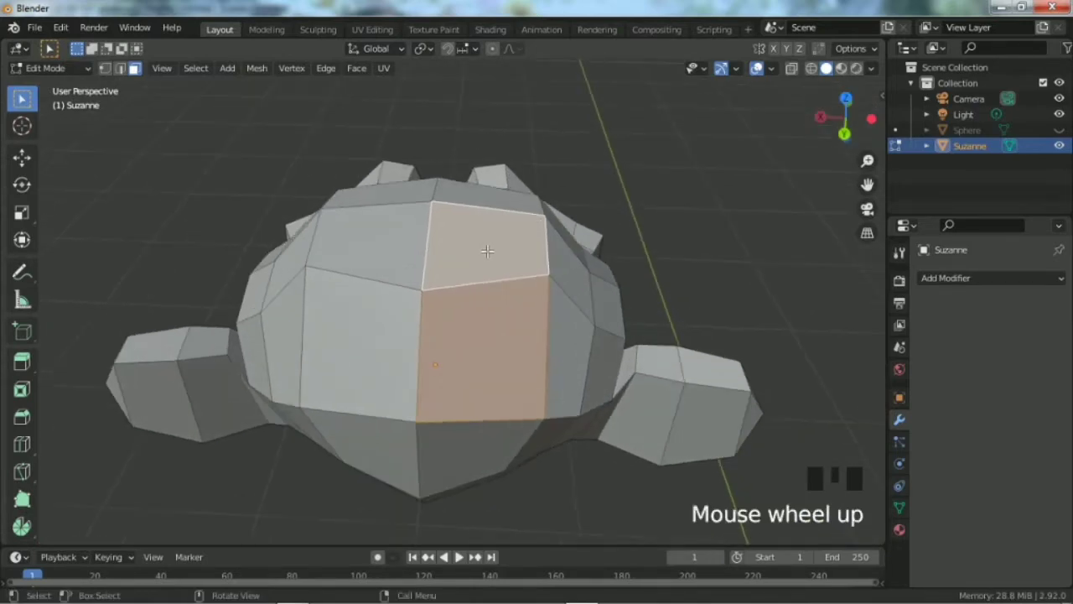
left_click(465, 230)
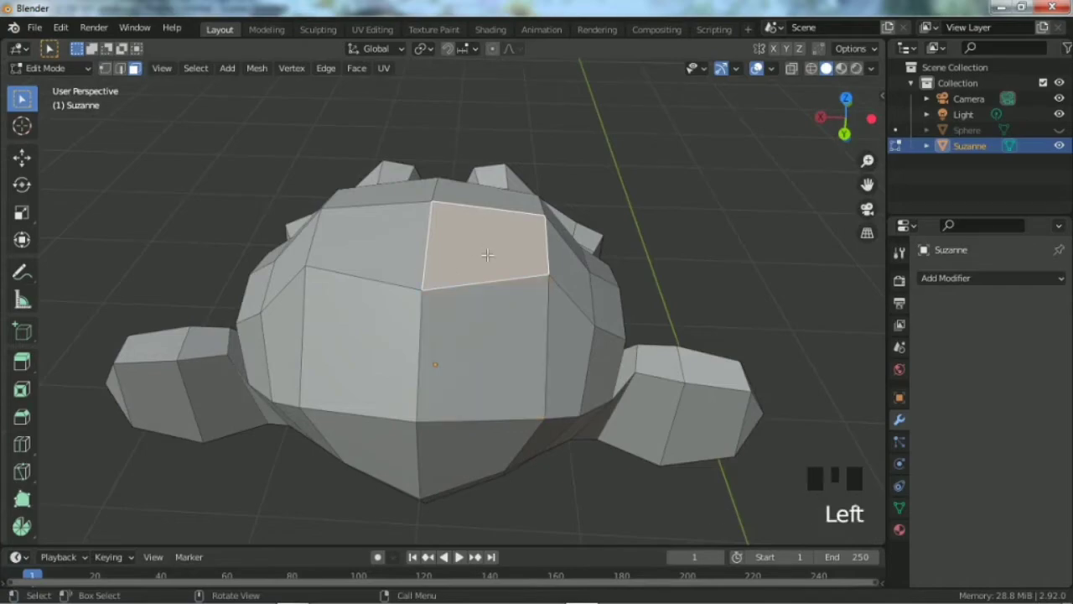
Subdivide the selected upper face on the back of the monkey head.
right_click(462, 241)
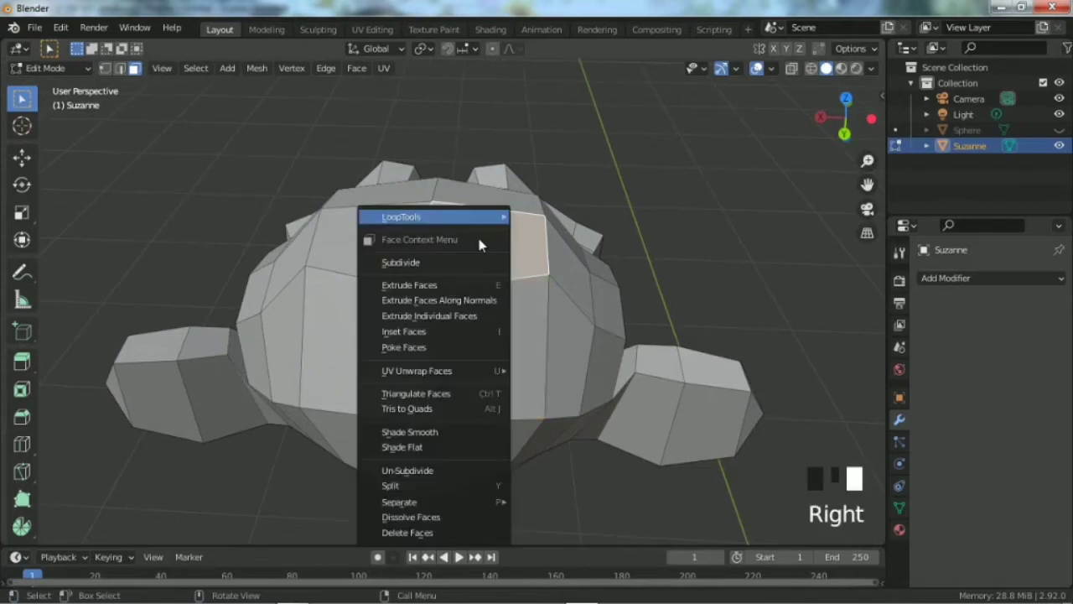
left_click(400, 263)
scroll(458, 257, "up", 1)
Select the smaller faces of the subdivided area one at a time.
left_click(539, 200)
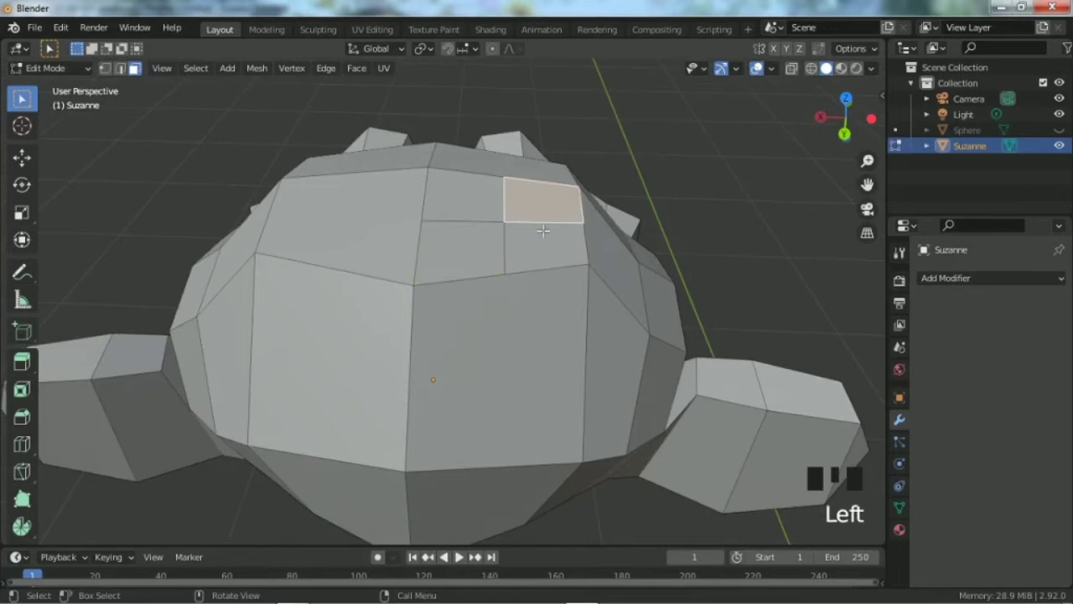
left_click(545, 245)
left_click(467, 206)
left_click(543, 199)
left_click(545, 246)
left_click(463, 195)
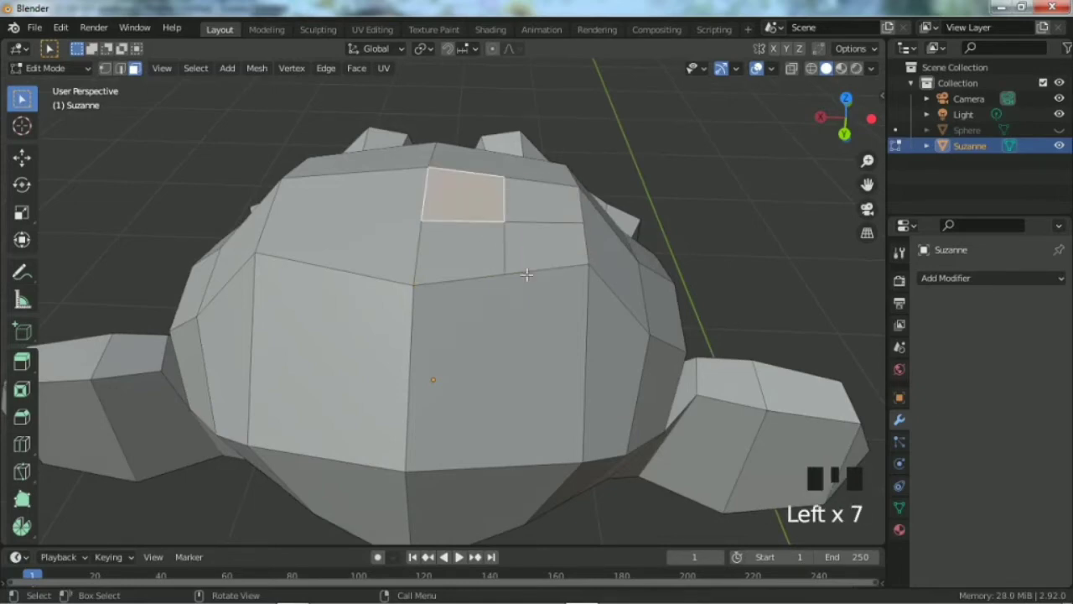
Select connected faces through the divided area on the back of the head, subdivide them repeatedly, and clear the selection.
left_click(522, 291)
right_click(521, 246)
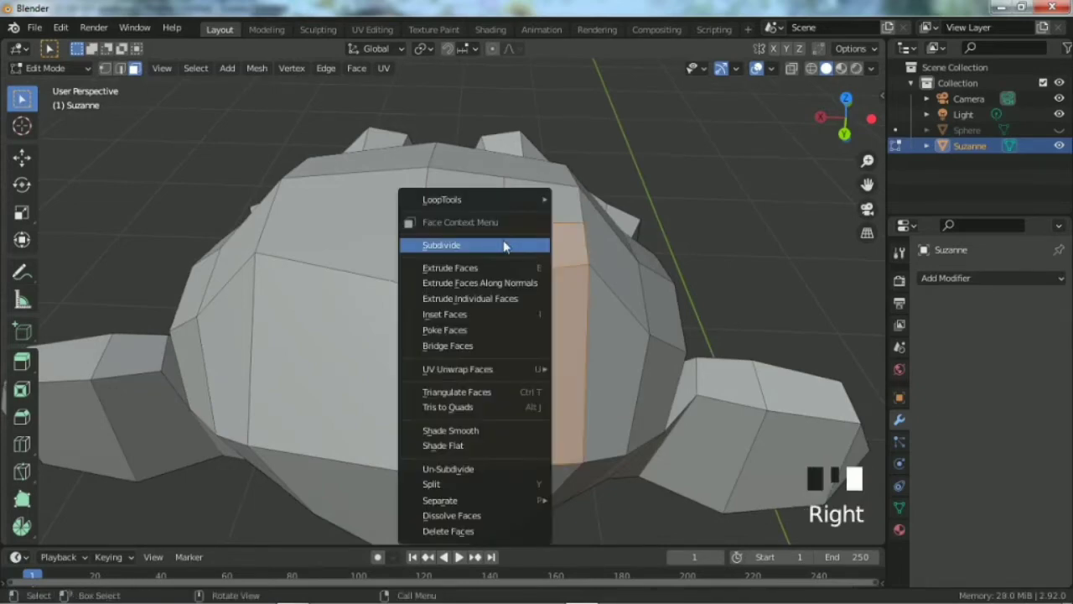
left_click(505, 245)
left_click_drag(536, 304, 538, 303)
right_click(539, 266)
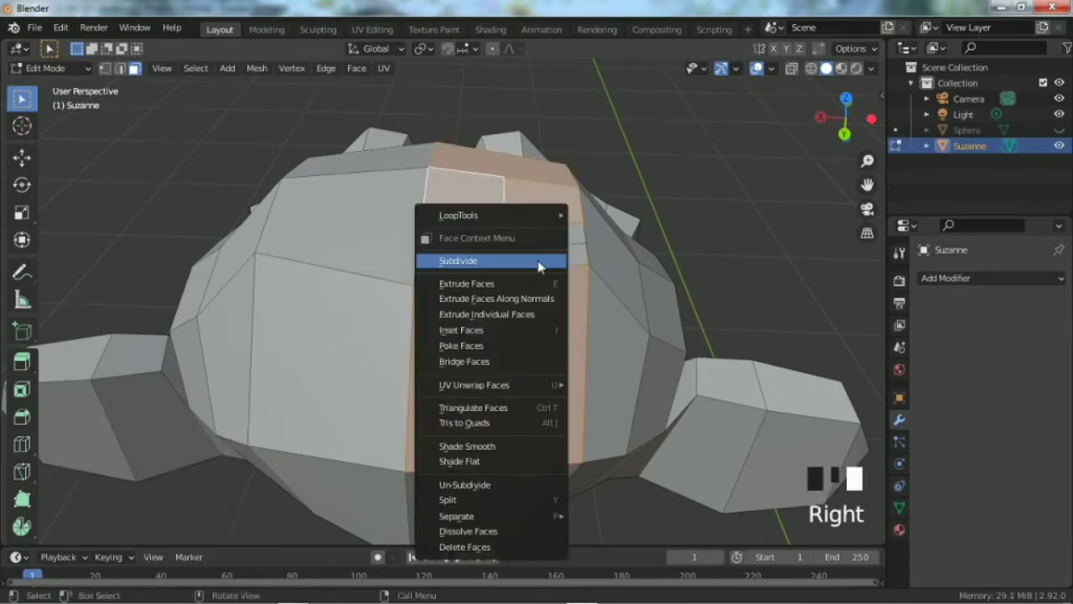
left_click(541, 265)
left_click_drag(838, 107, 794, 147)
left_click(796, 149)
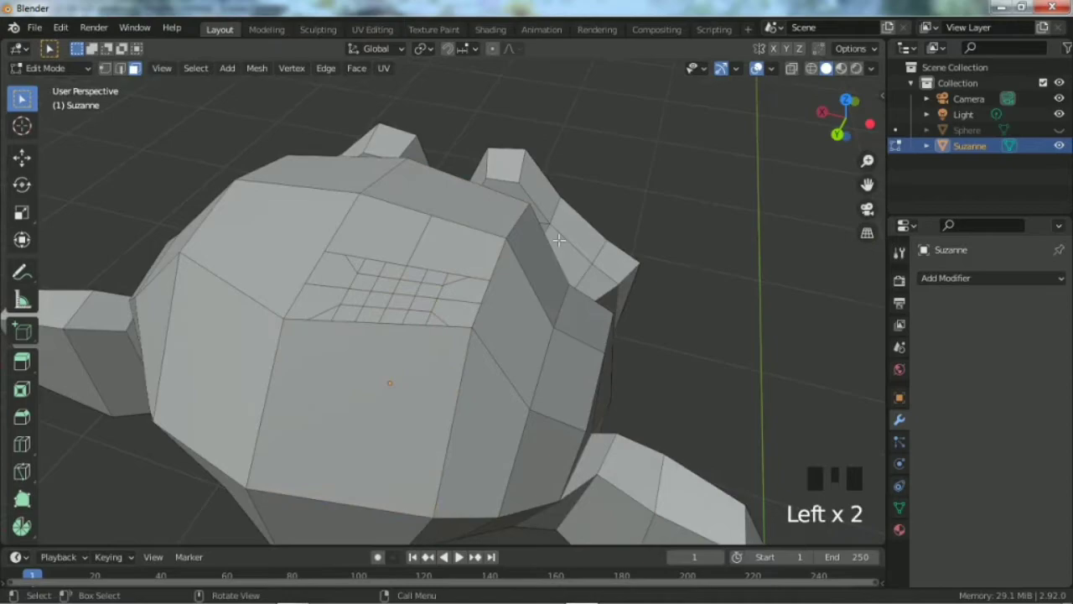
Compare the back of the head in Object Mode and Edit Mode, finishing in Edit Mode.
key("Tab")
left_click_drag(843, 118, 813, 124)
key("Tab")
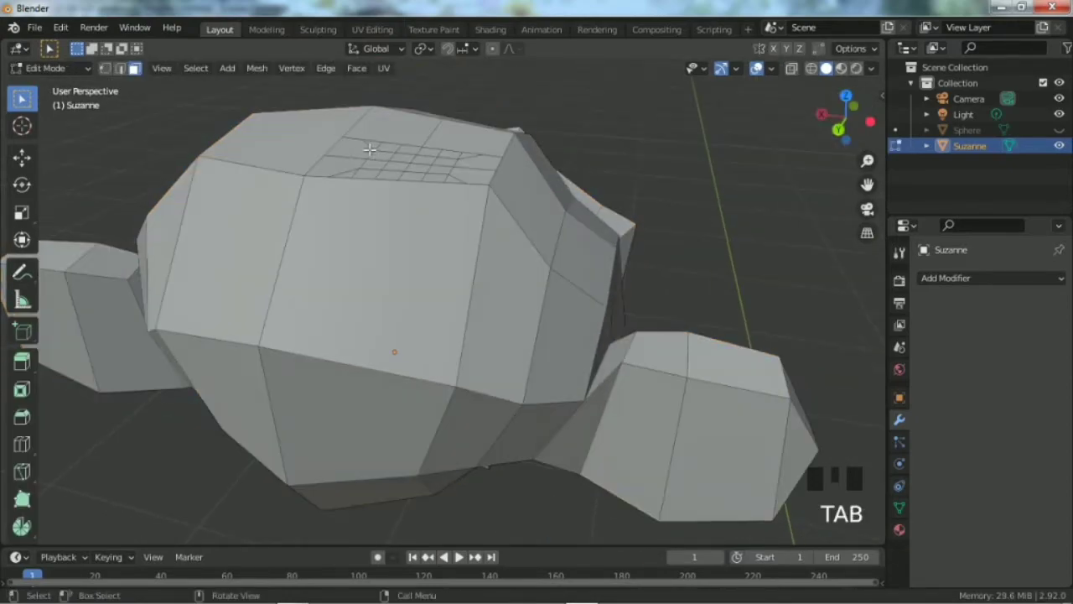
key("Tab")
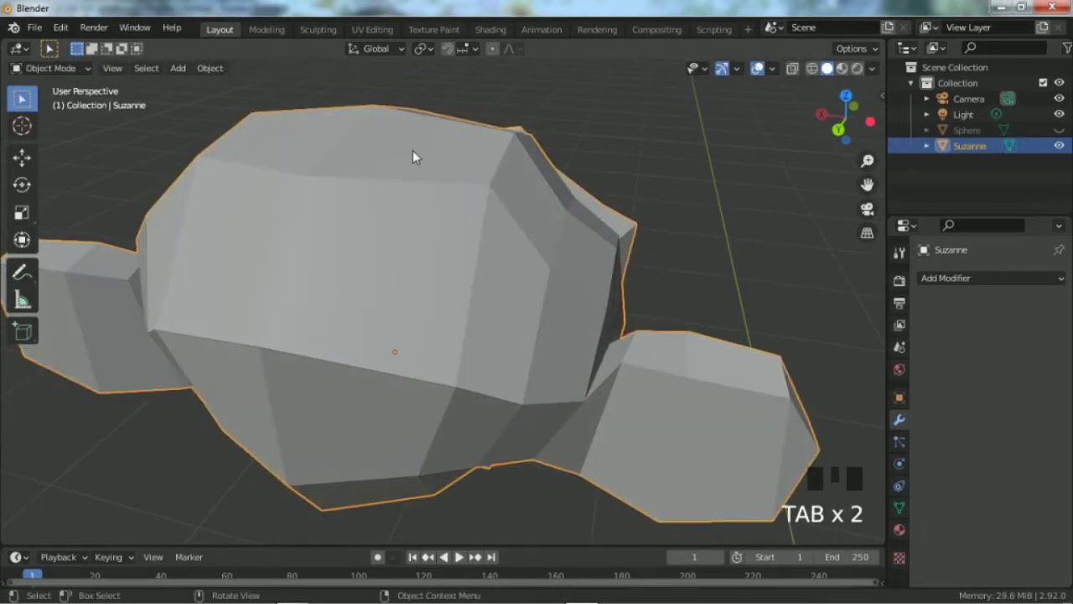
key("Tab")
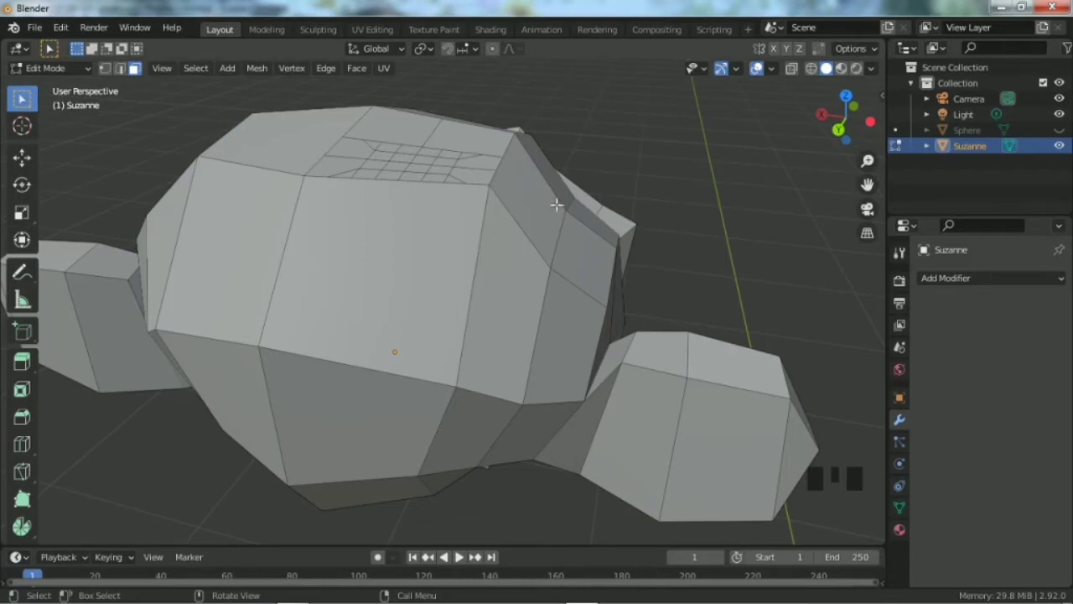
left_click_drag(824, 118, 834, 143)
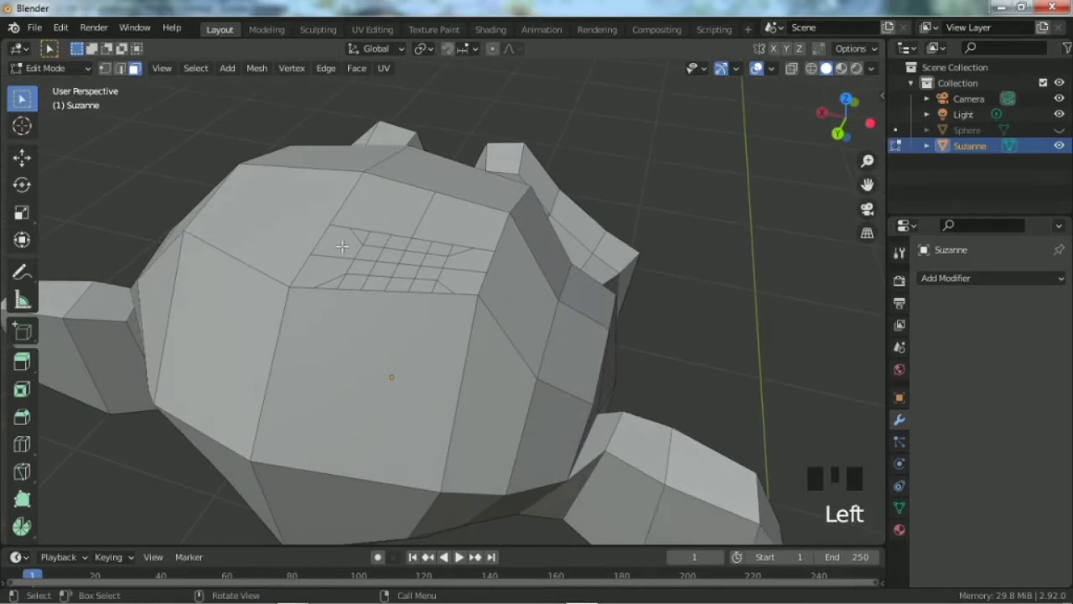
Select an irregular patch of adjoining small faces in the subdivided grid and merge them with Dissolve Faces.
left_click(341, 246)
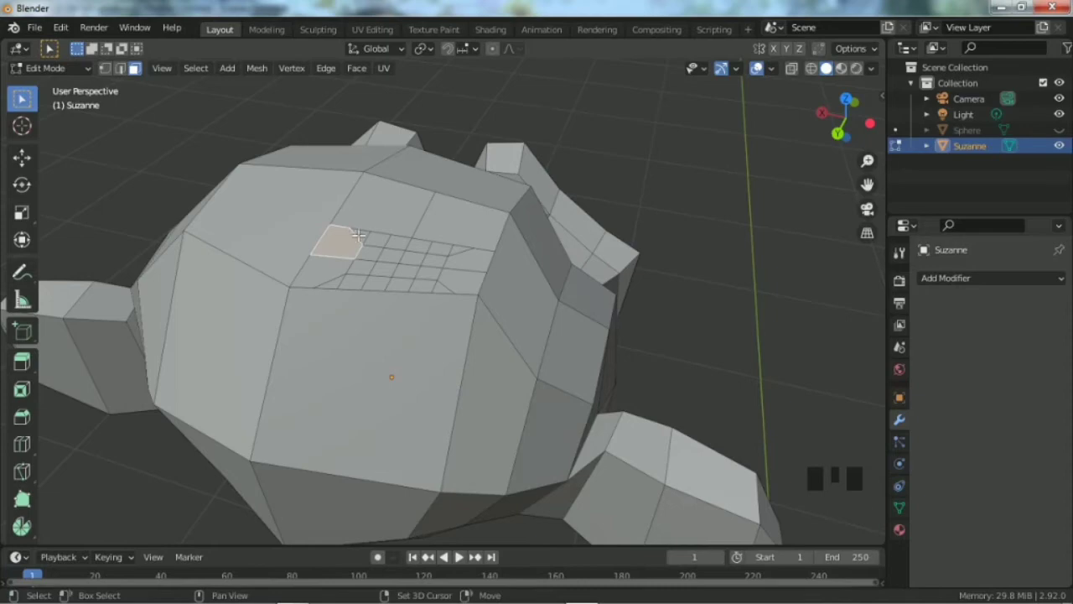
left_click(360, 235, "shift")
left_click(370, 254, "shift")
left_click(379, 265, "shift")
left_click(394, 261, "shift")
left_click(410, 257, "shift")
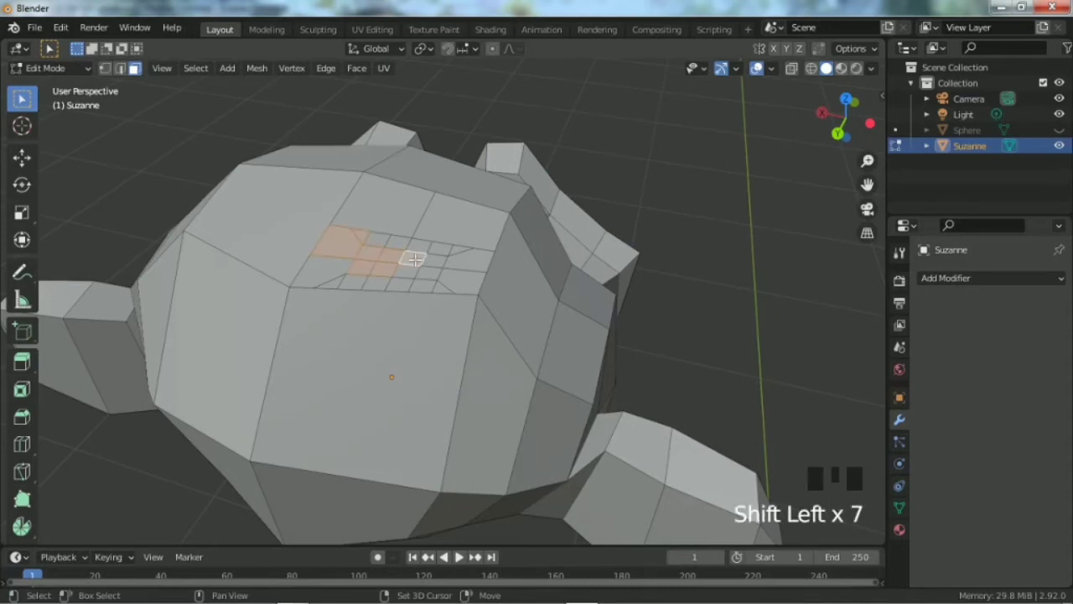
left_click(416, 258, "shift")
left_click(419, 263, "shift")
left_click(423, 270, "shift")
left_click(409, 266, "shift")
left_click(401, 261, "shift")
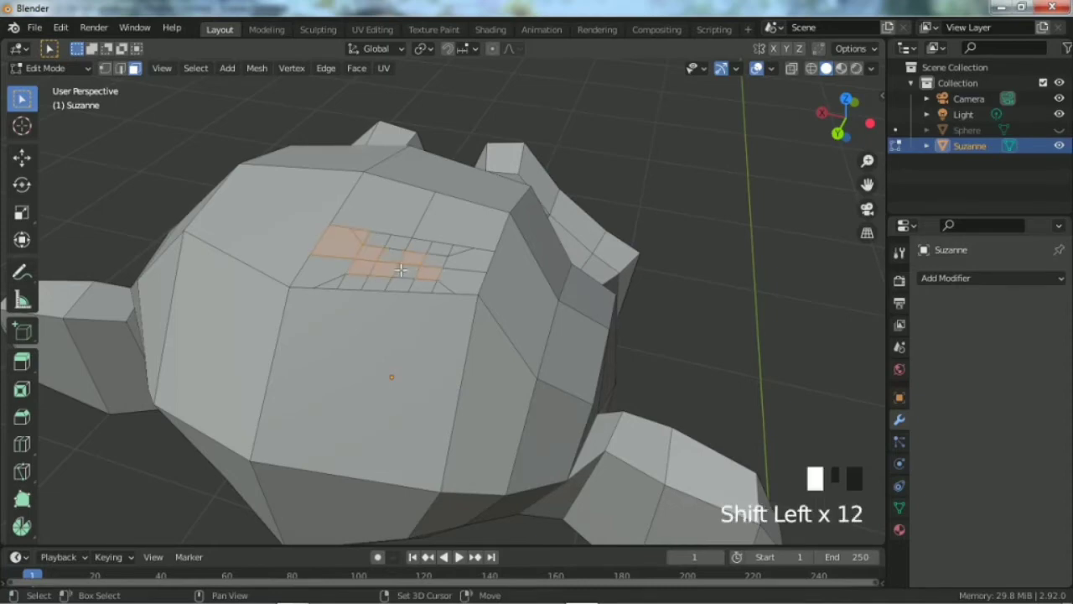
left_click(391, 256, "shift")
left_click(430, 257, "shift")
key("x")
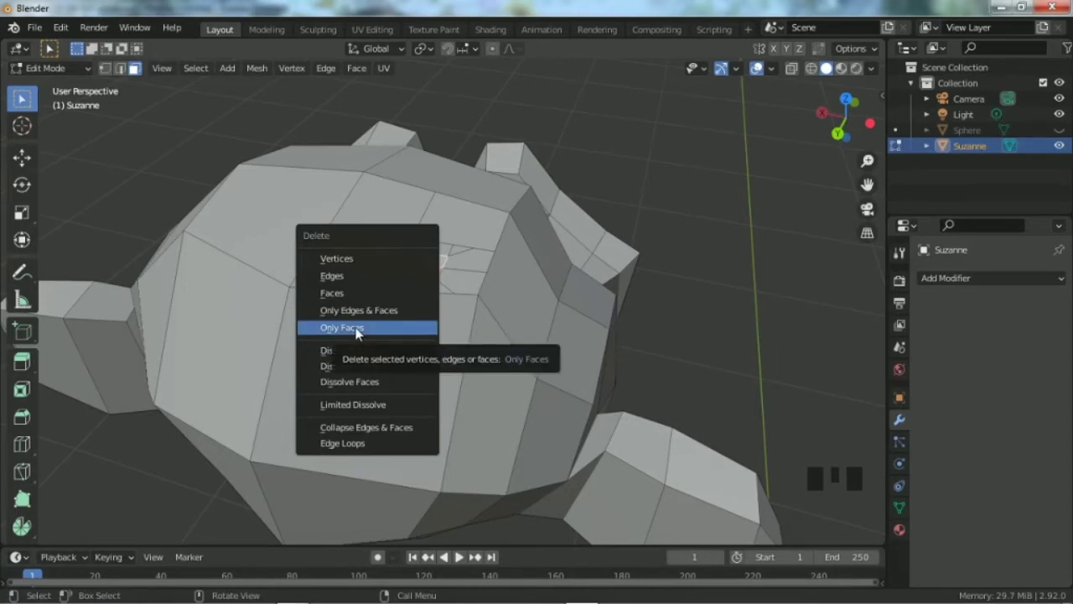
left_click(362, 381)
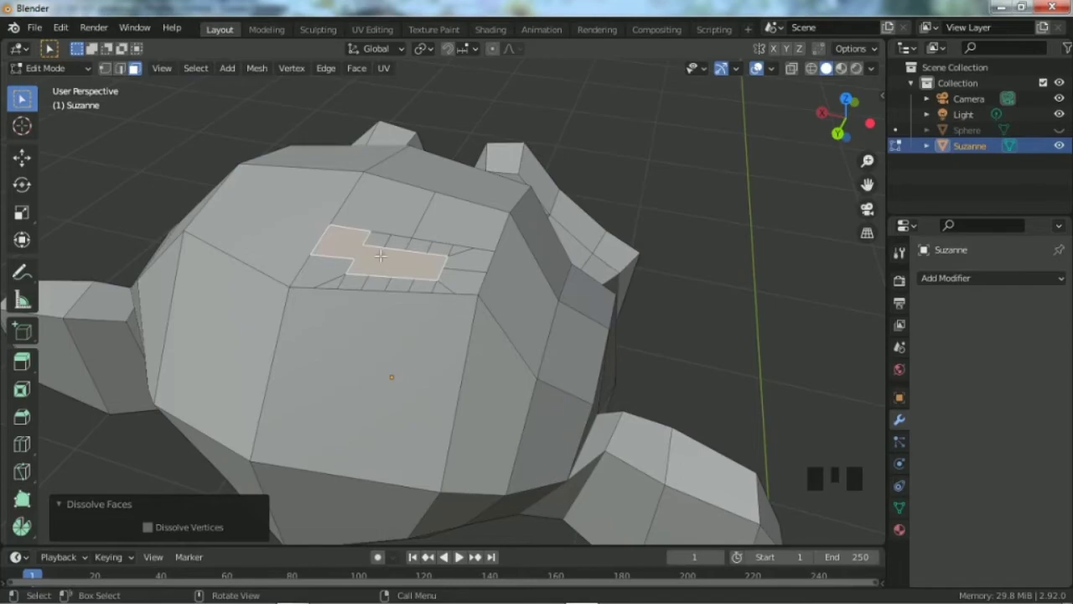
Select the merged patch together with all the small faces bordering it and dissolve them into one face.
scroll(380, 256, "up", 2)
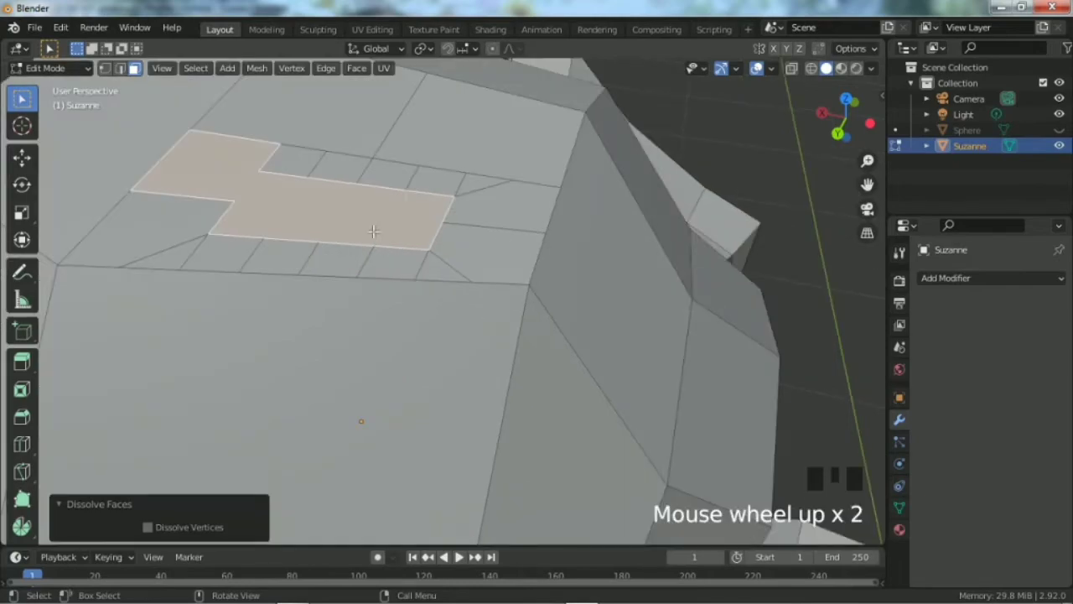
left_click(289, 161)
left_click(336, 168, "shift")
left_click(388, 174, "shift")
left_click(435, 178, "shift")
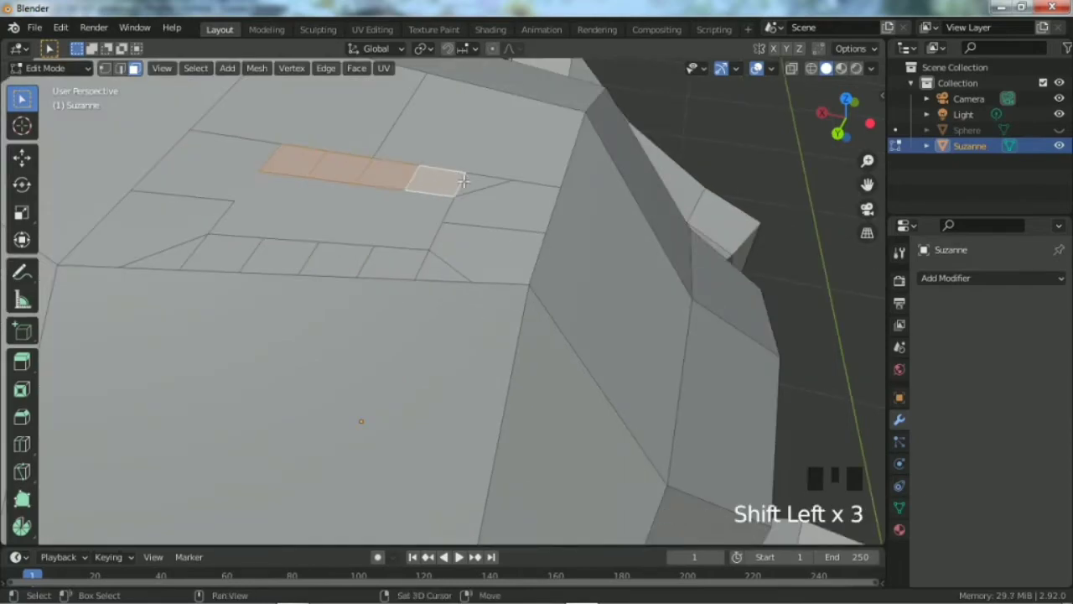
left_click(503, 191, "shift")
left_click(486, 216, "shift")
left_click(452, 251, "shift")
left_click(429, 267, "shift")
left_click(388, 261, "shift")
left_click(336, 260, "shift")
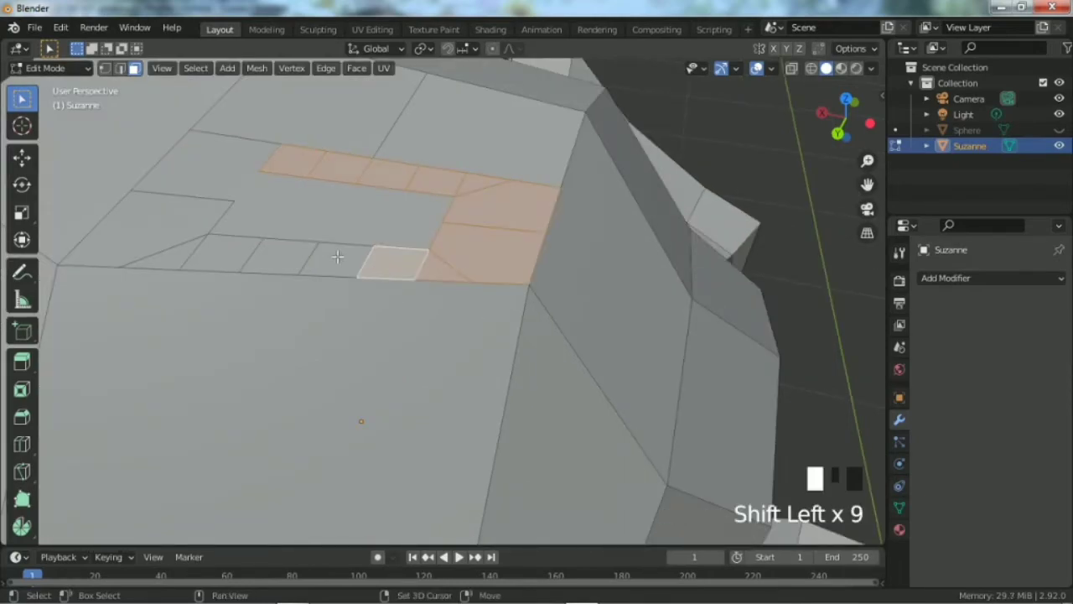
left_click(273, 257, "shift")
left_click(216, 253, "shift")
left_click(168, 256, "shift")
left_click(159, 251, "shift")
left_click(159, 214, "shift")
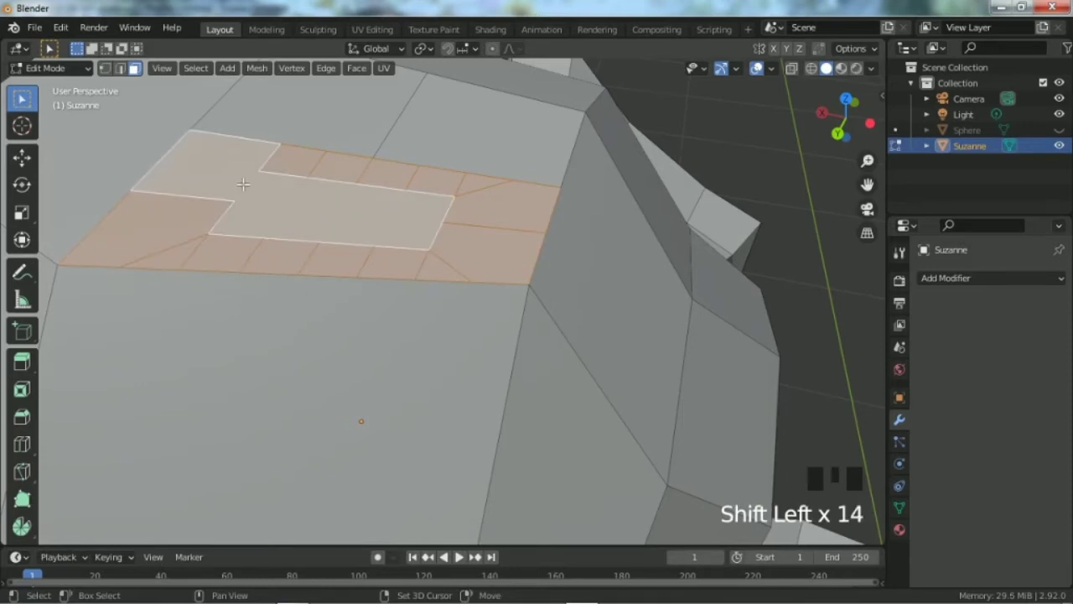
key("x")
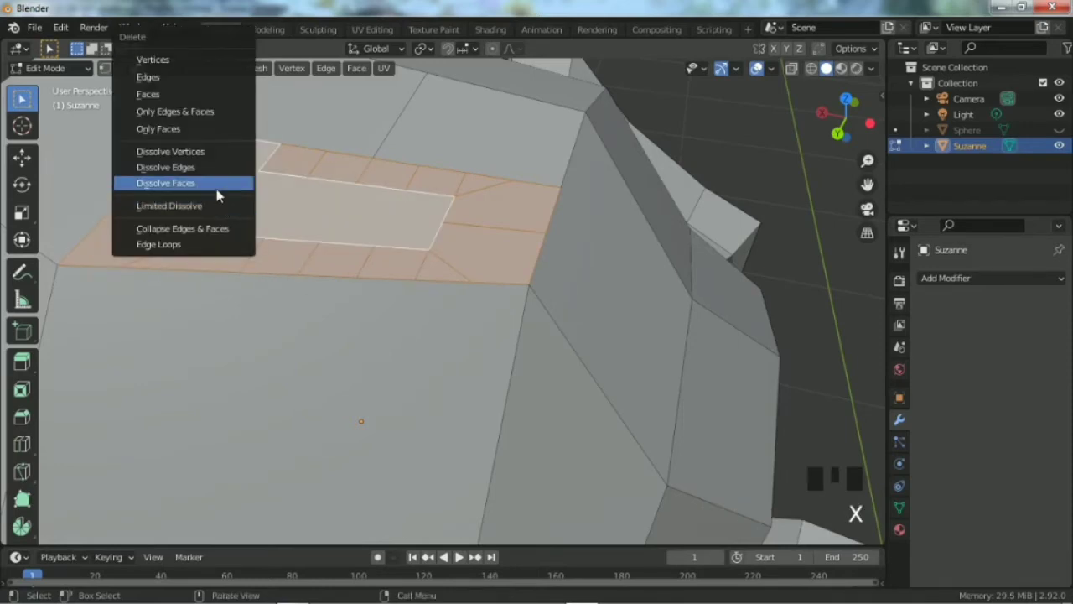
left_click(215, 183)
Delete the merged face using the Faces option and inspect the opening in Object Mode.
key("x")
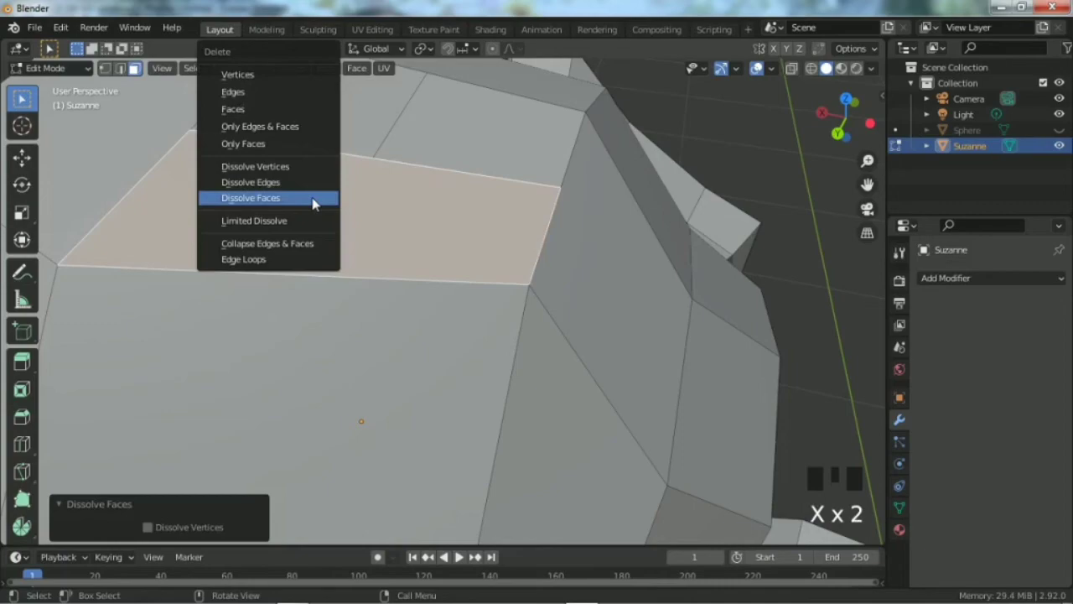
left_click(247, 112)
scroll(400, 276, "down", 3)
key("Tab")
left_click_drag(842, 121, 851, 113)
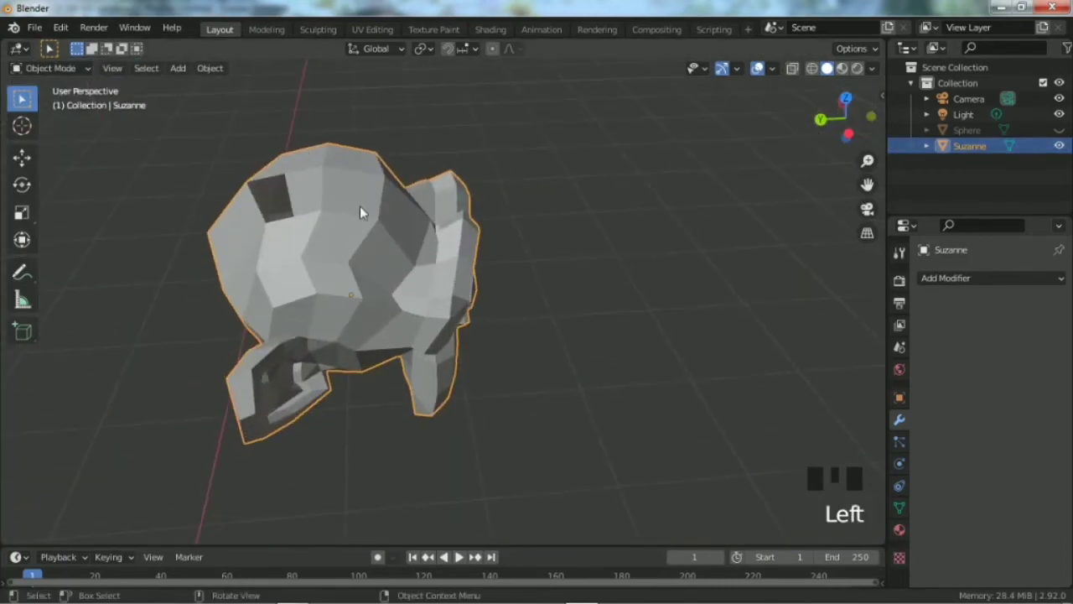
scroll(359, 206, "up", 1)
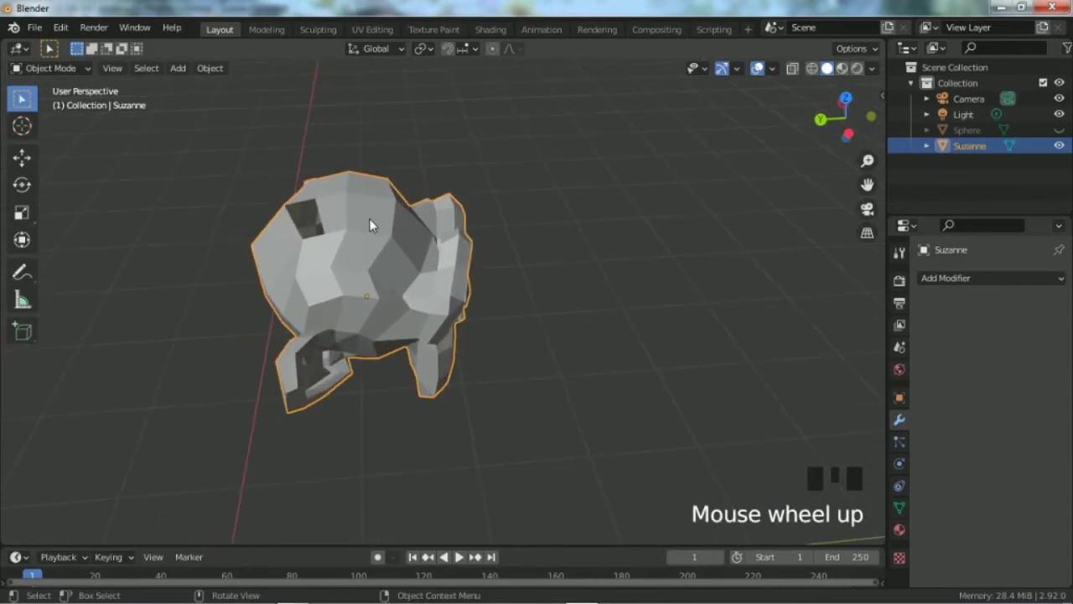
Select a single face on the top of the head in Edit Mode, then return to Object Mode facing the monkey's front.
key("Tab")
left_click(366, 205)
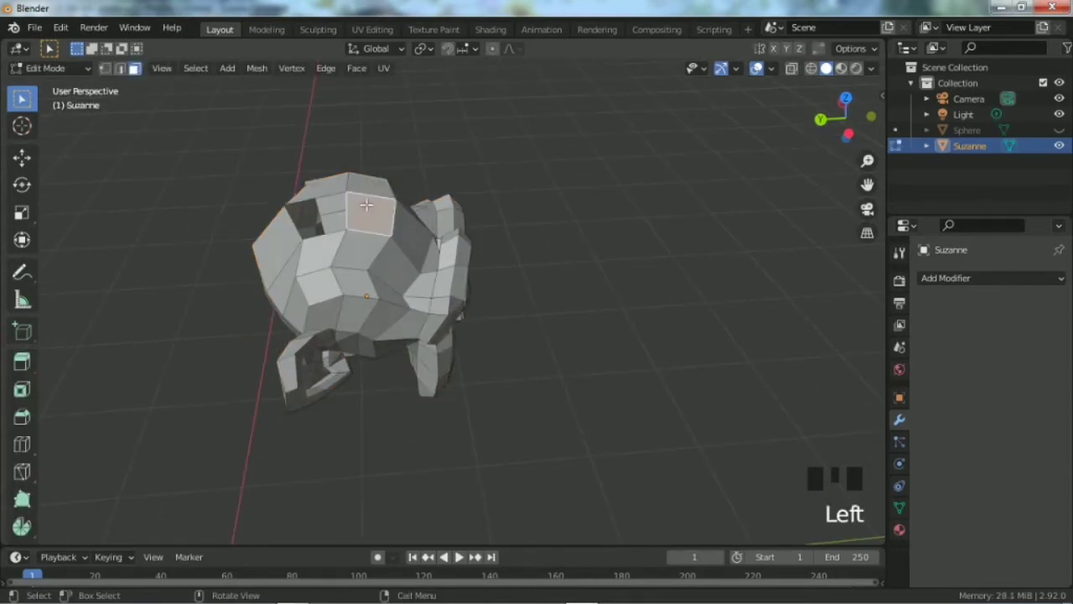
scroll(396, 237, "down", 5)
key("Tab")
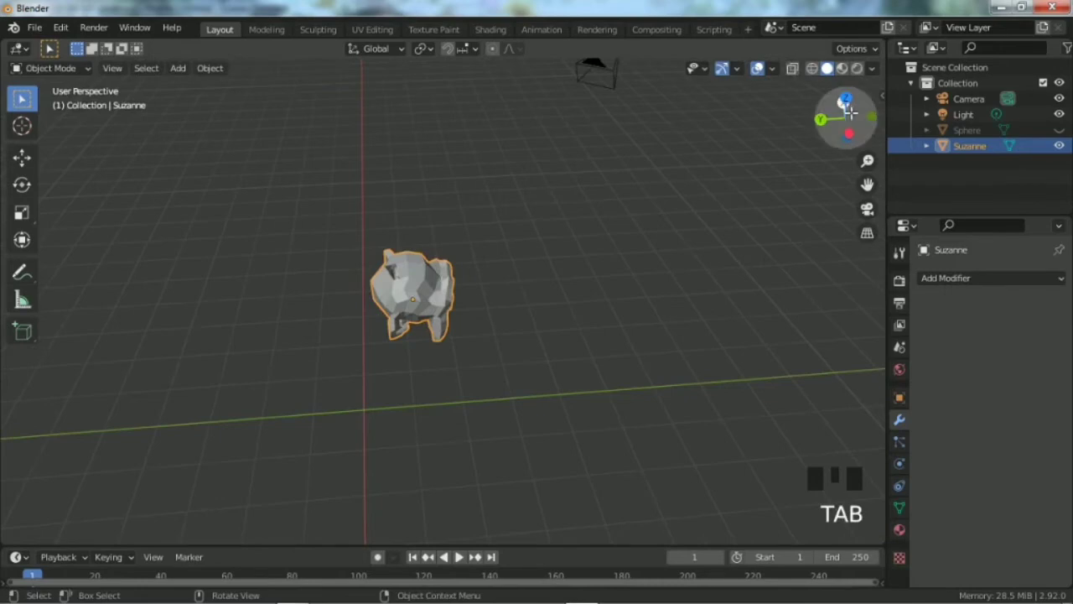
left_click_drag(845, 118, 871, 126)
scroll(512, 250, "up", 3)
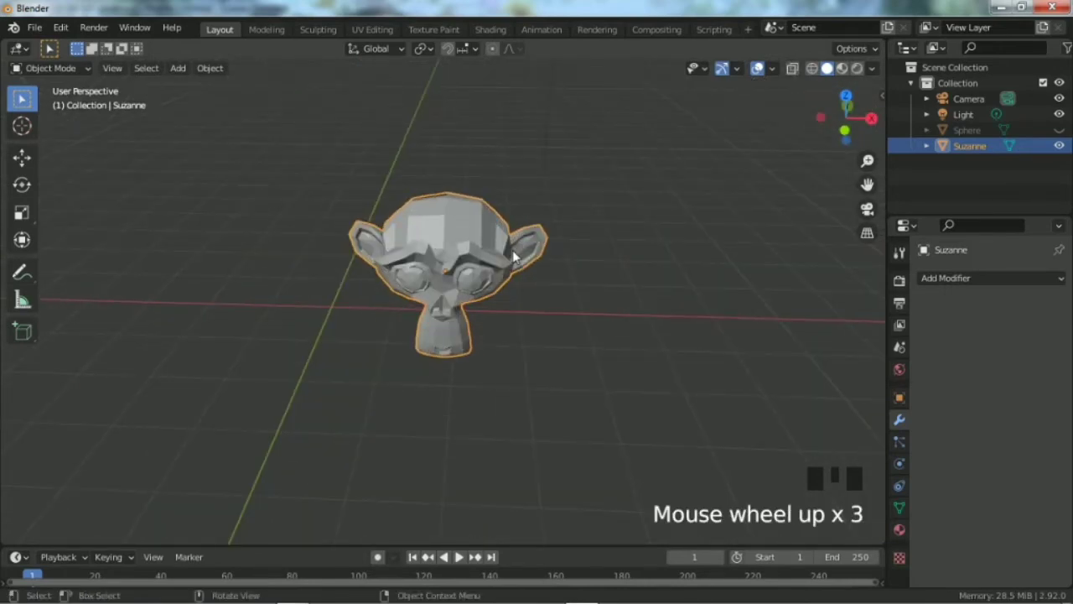
Collapse and expand the Collection in the outliner, deselect the monkey, and leave the Collection collapsed.
left_click(911, 83)
left_click(914, 84)
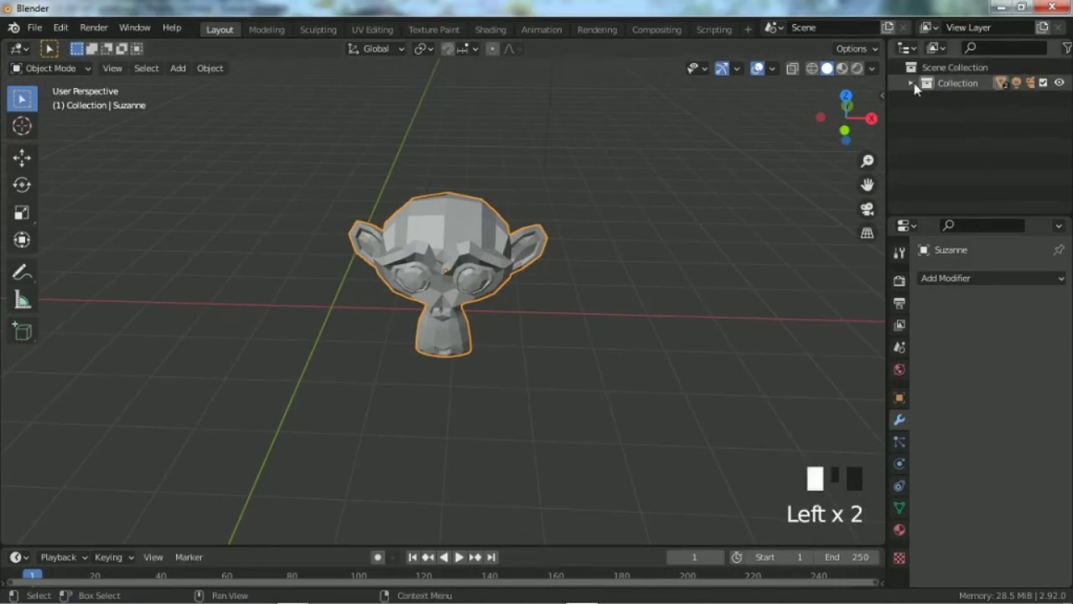
left_click(929, 153)
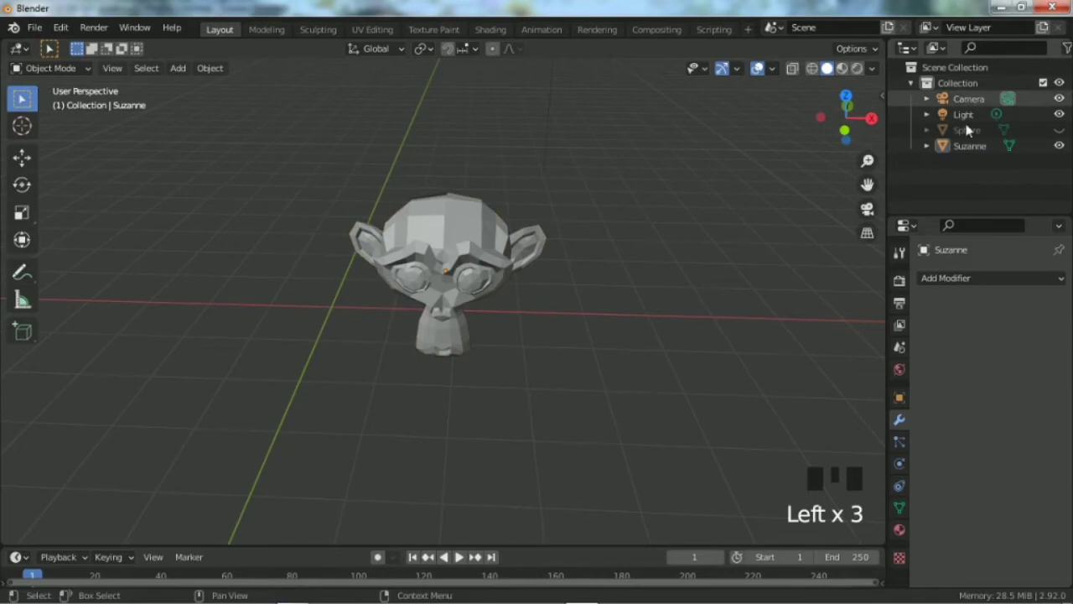
left_click(911, 83)
Add a cube mesh at the 3D cursor and expand the Collection to see its entry.
scroll(516, 368, "down", 5)
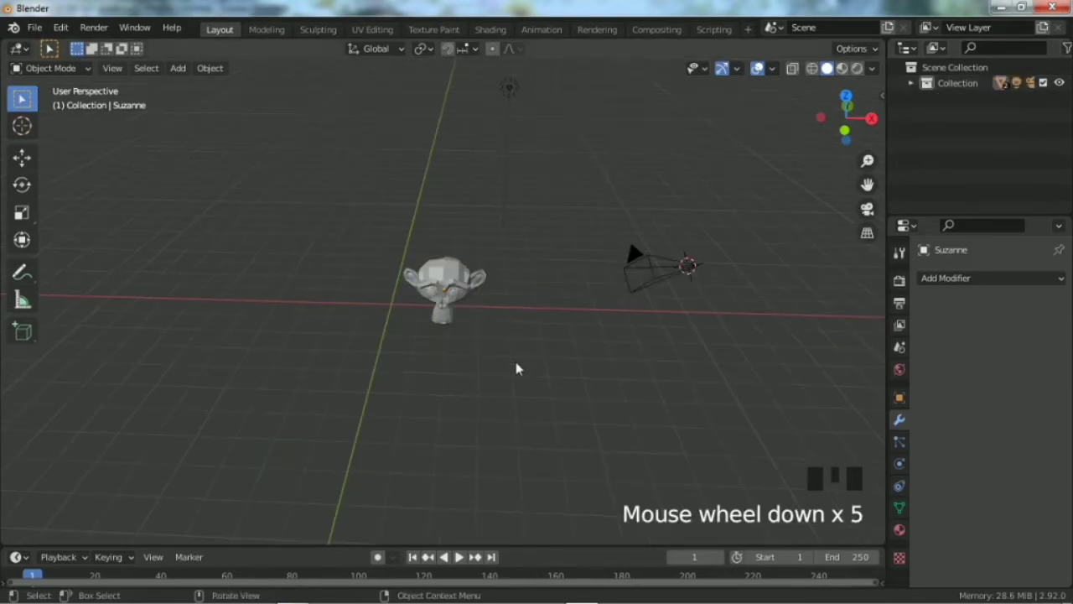
left_click(662, 267)
key("shift+a")
mouse_move(635, 159)
left_click(717, 174)
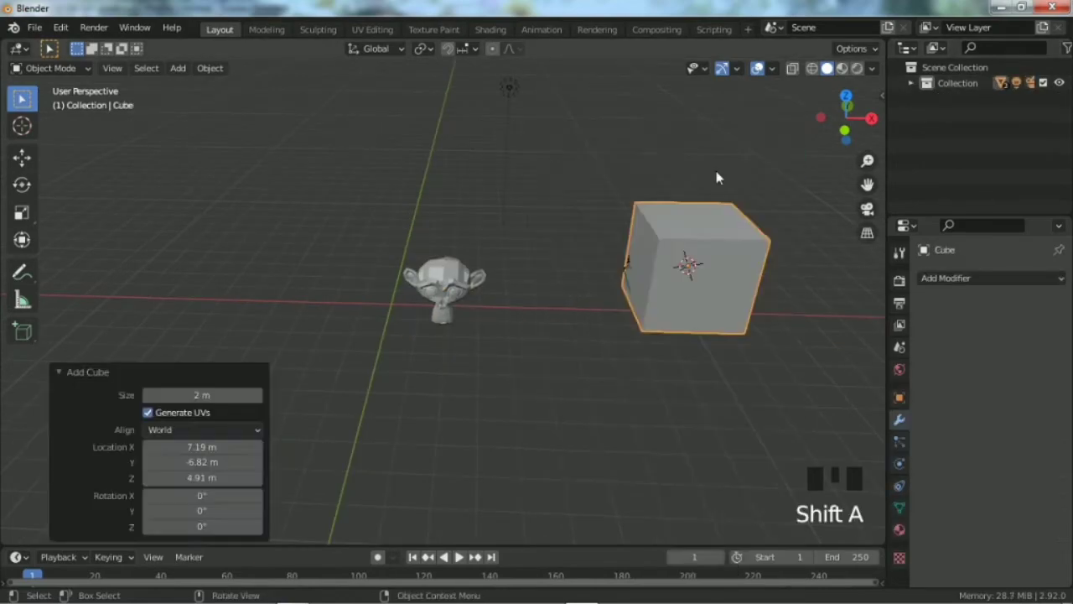
left_click(911, 83)
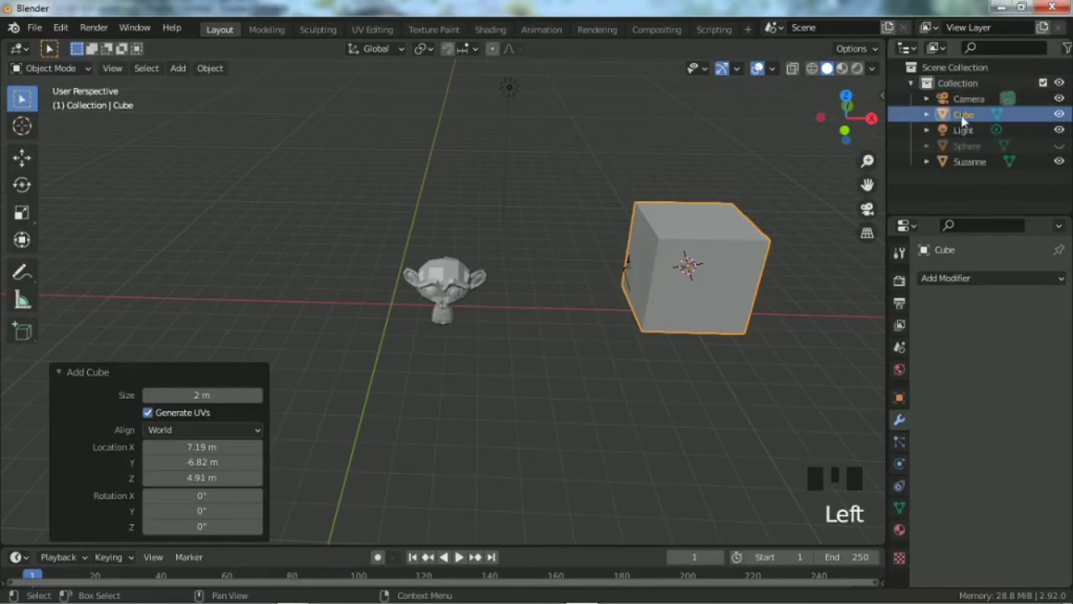
Deselect the cube and add a UV sphere mesh at the 3D cursor.
left_click(765, 137)
key("shift+a")
mouse_move(762, 144)
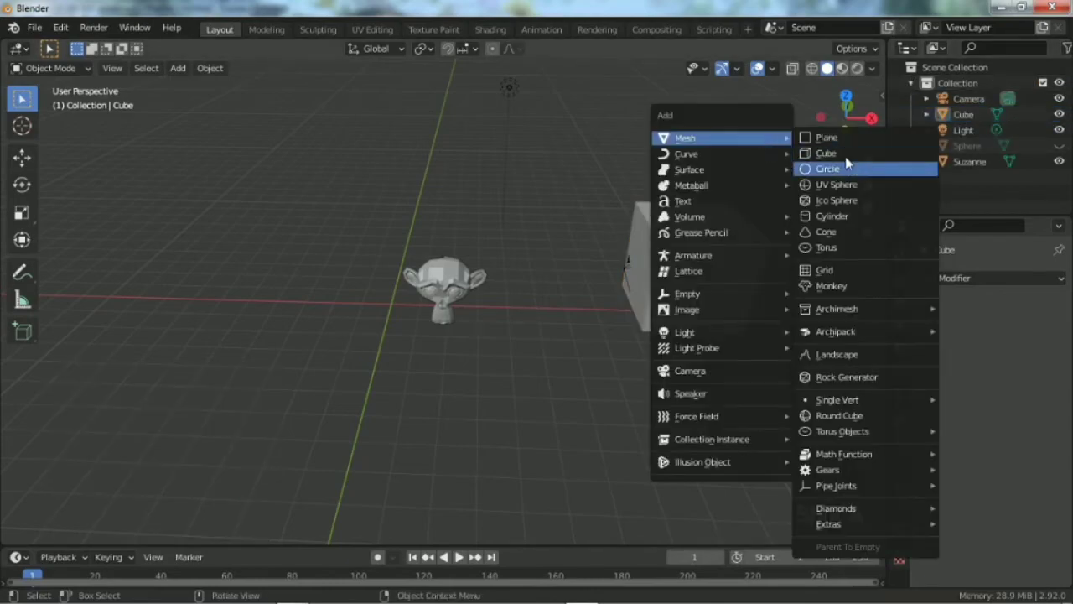
left_click(842, 184)
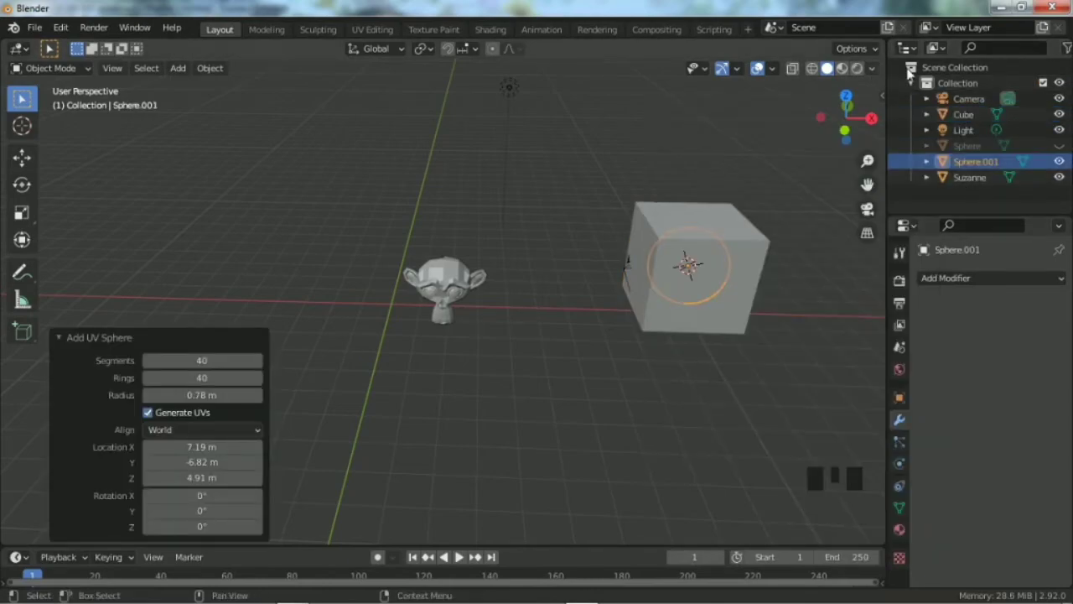
Toggle the Collection's object list open and closed, leaving it collapsed.
left_click(910, 83)
left_click(909, 83)
double_click(909, 83)
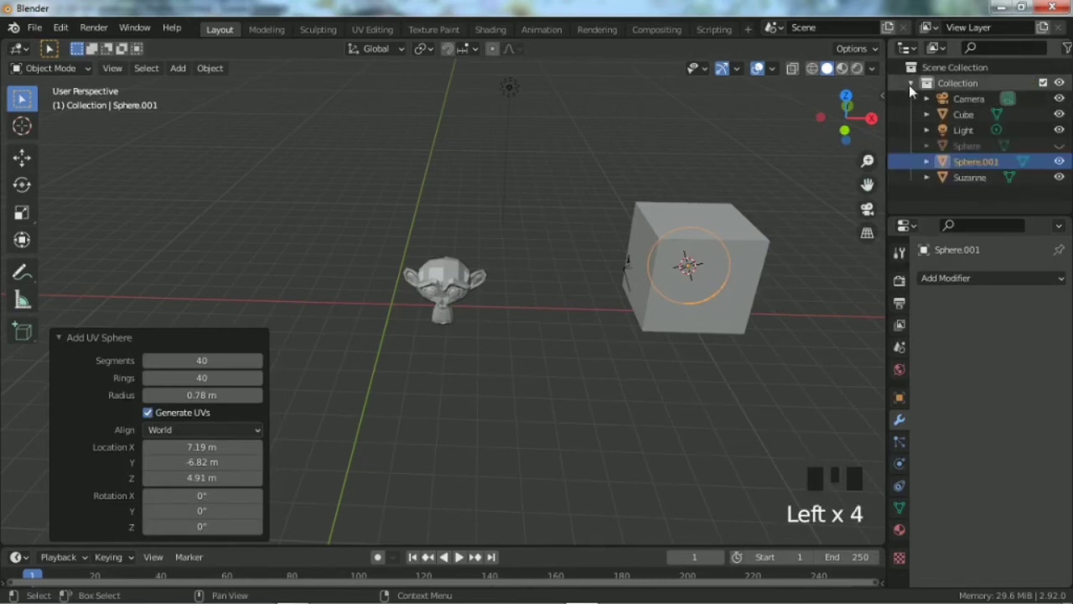
left_click(910, 83)
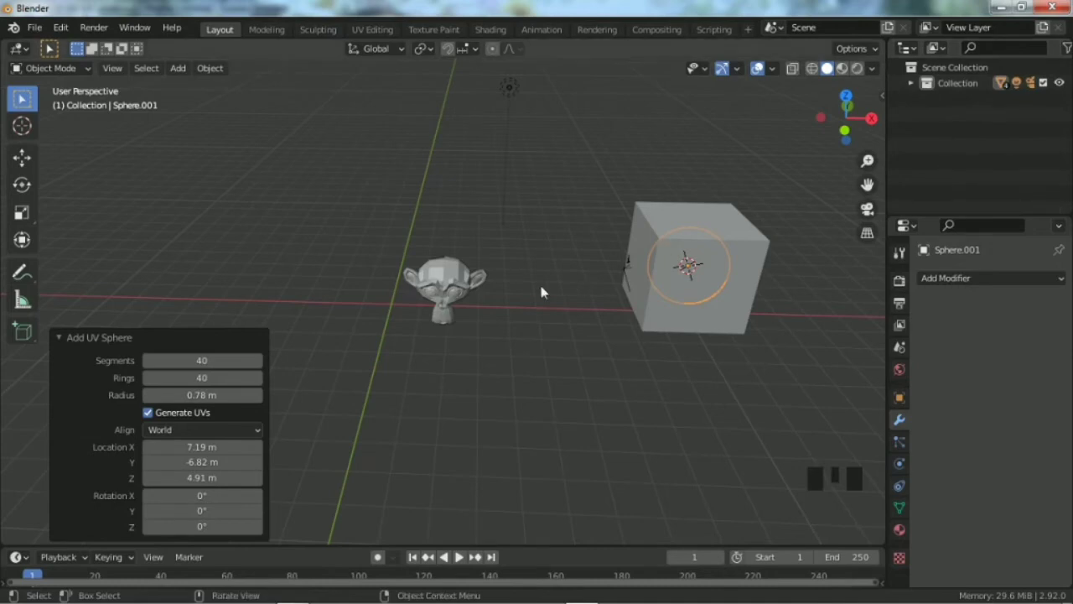
Rename the Collection in the outliner as gears.
scroll(495, 278, "up", 3)
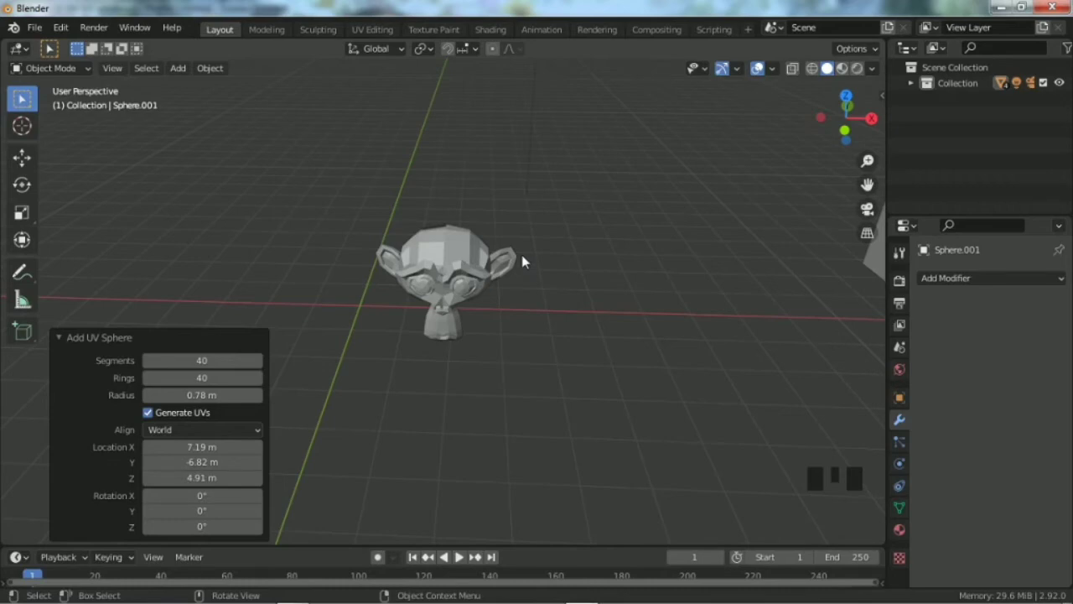
double_click(954, 83)
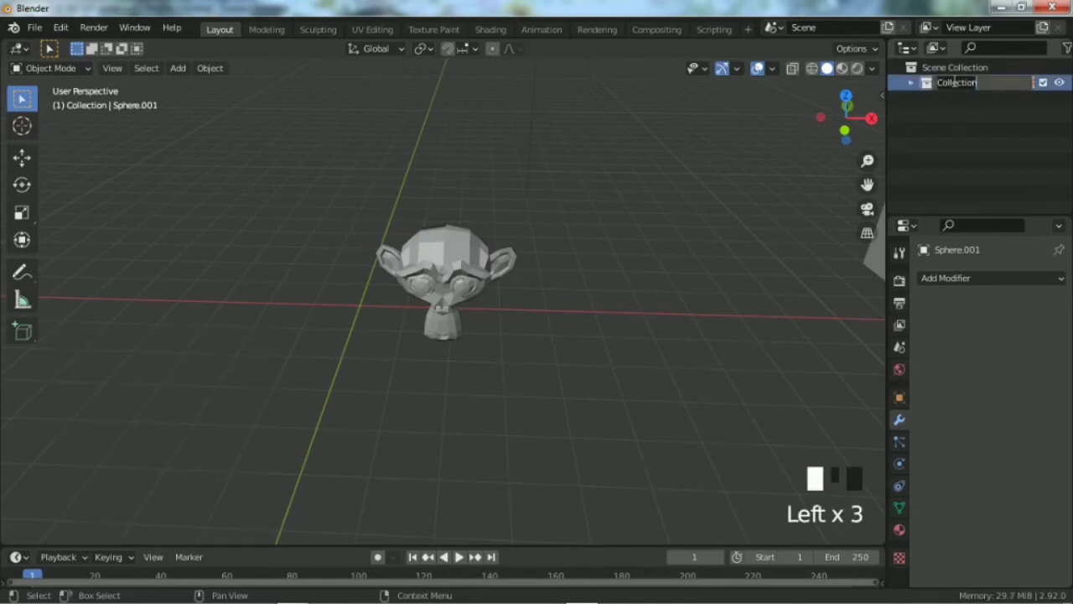
type("gears")
key("Return")
scroll(950, 93, "down", 1)
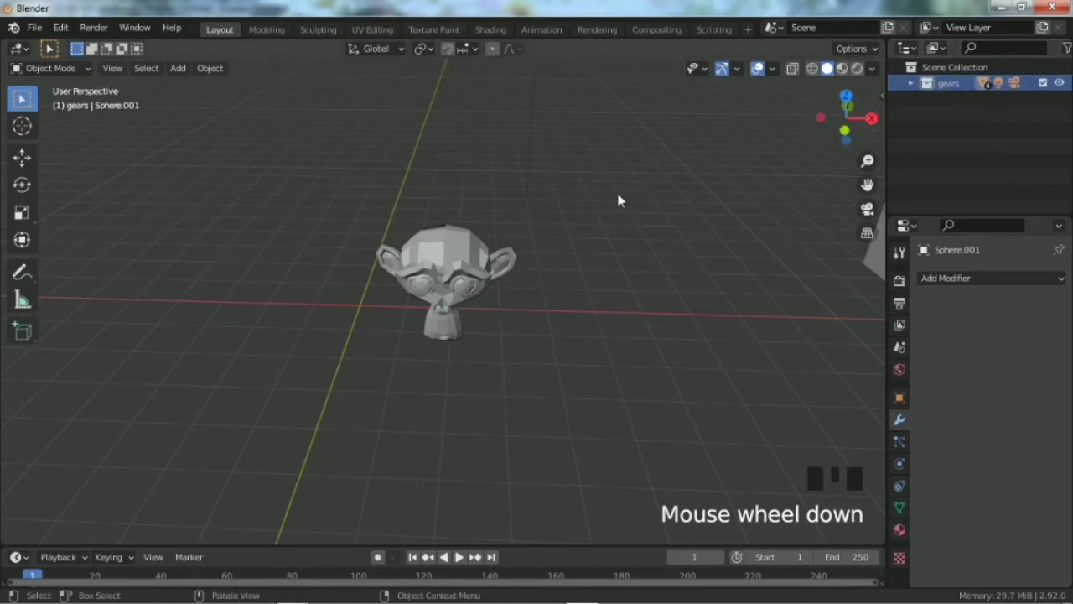
scroll(612, 206, "down", 3)
scroll(592, 213, "up", 2)
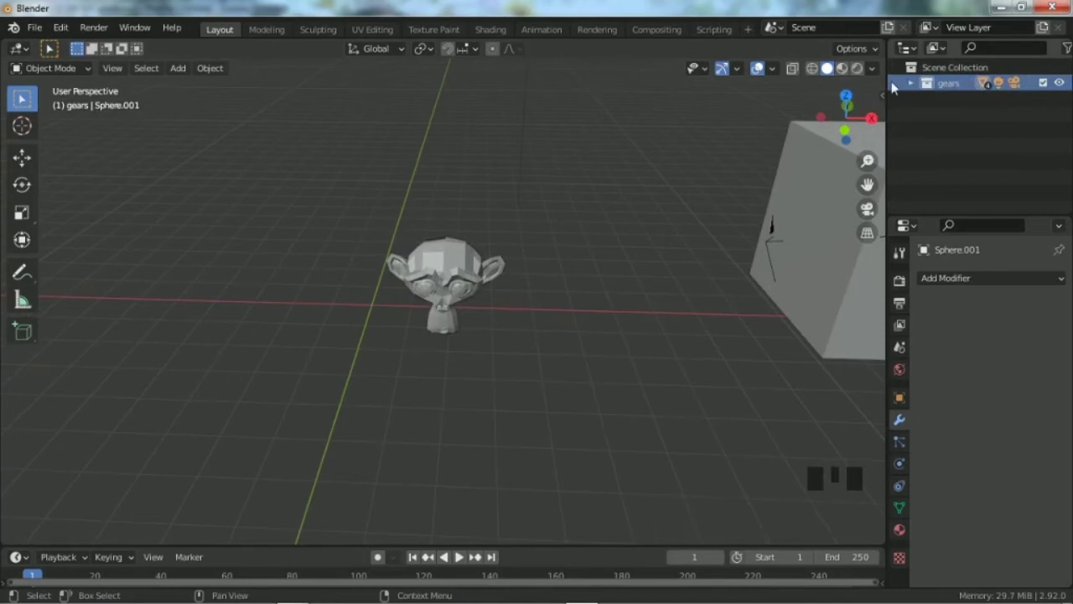
Select the monkey mesh in the viewport and switch it into Edit Mode and back to Object Mode.
left_click(983, 84)
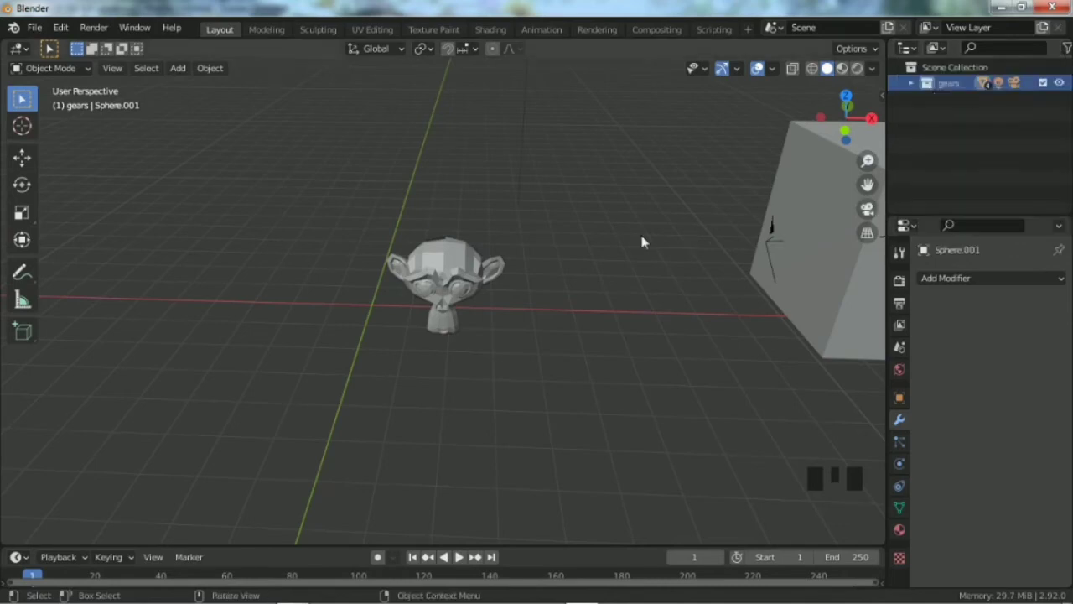
scroll(569, 251, "up", 3)
left_click(478, 247)
key("Tab")
key("Tab")
scroll(478, 247, "down", 2)
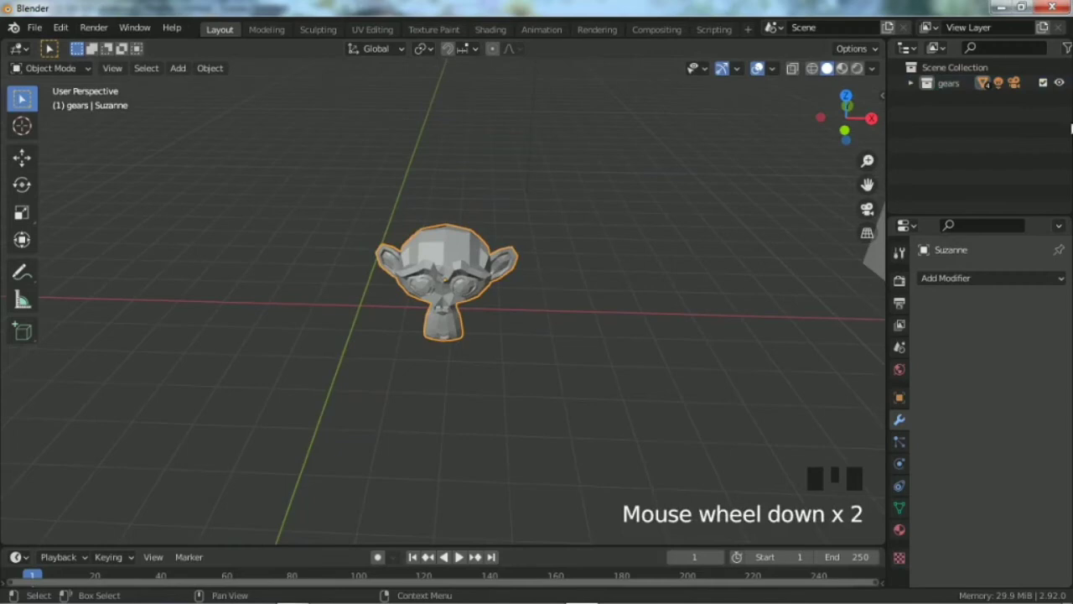
Select the light and then the camera from the collapsed gears collection in the outliner.
left_click(998, 82)
scroll(507, 186, "down", 5)
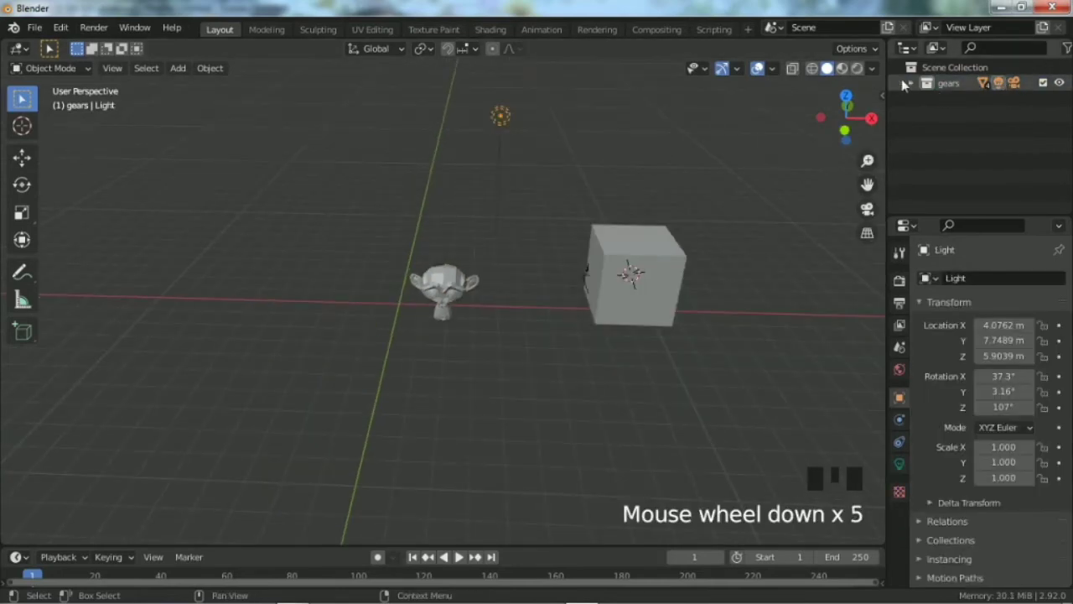
left_click(1016, 82)
scroll(598, 261, "down", 2)
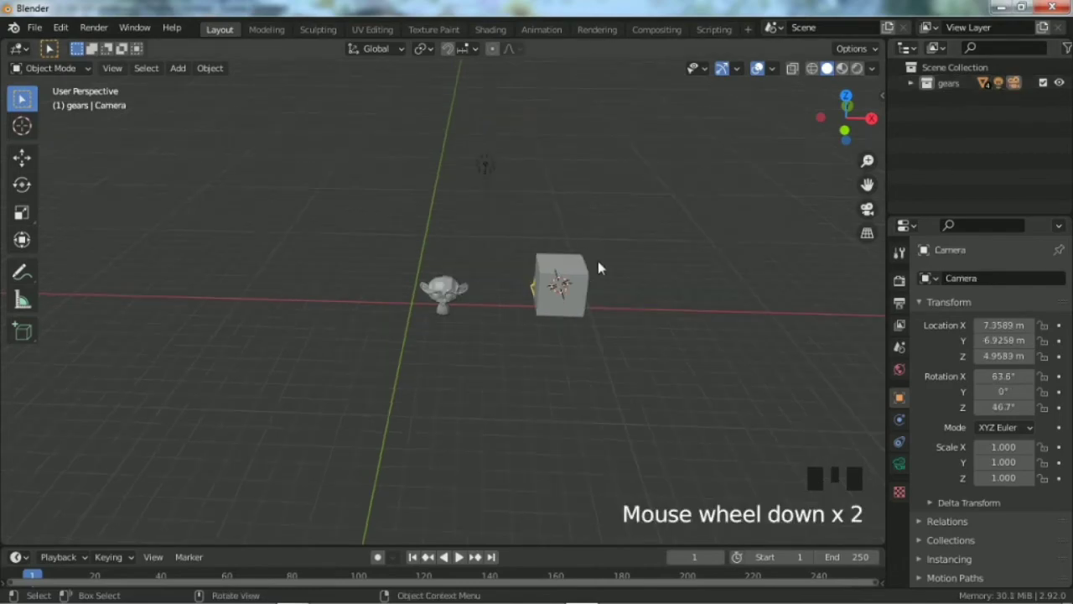
scroll(598, 260, "up", 6)
scroll(1031, 125, "down", 7)
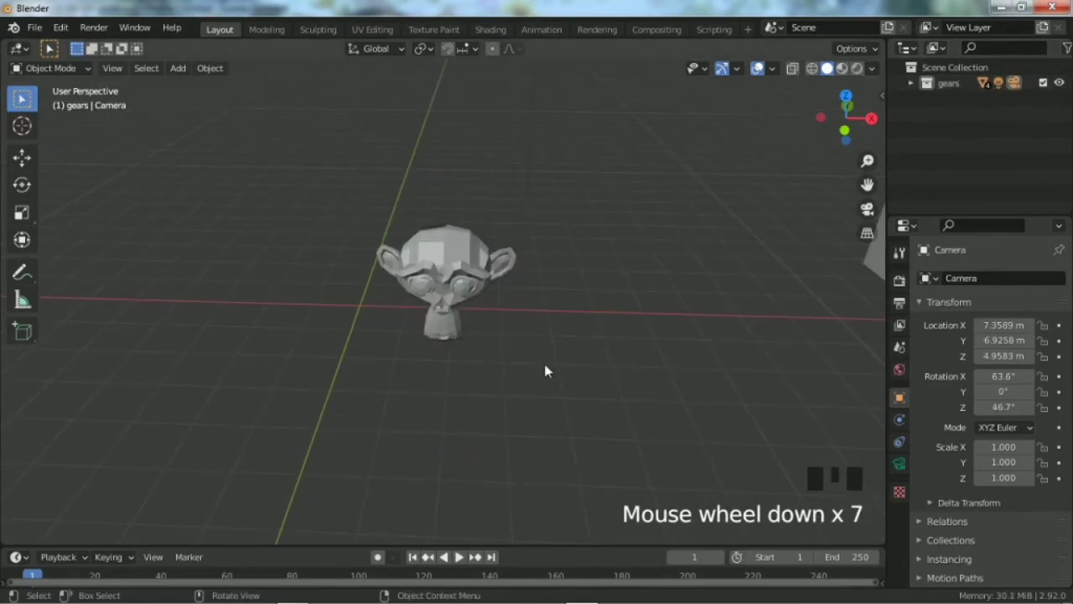
scroll(544, 363, "down", 4)
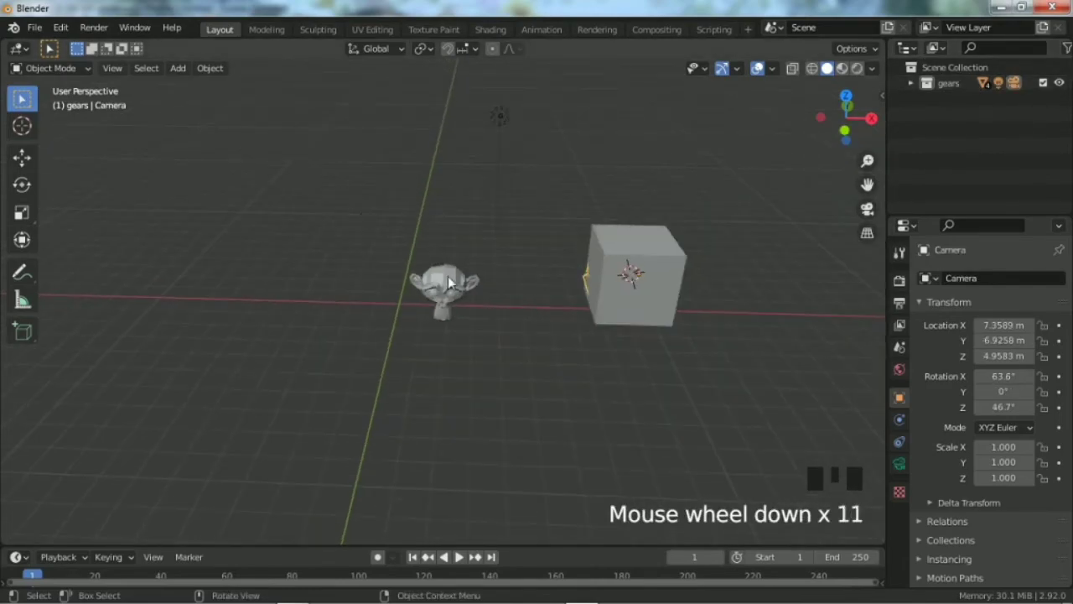
Create a new collection in the outliner, move the Cube from gears into it, and collapse both collections.
right_click(937, 126)
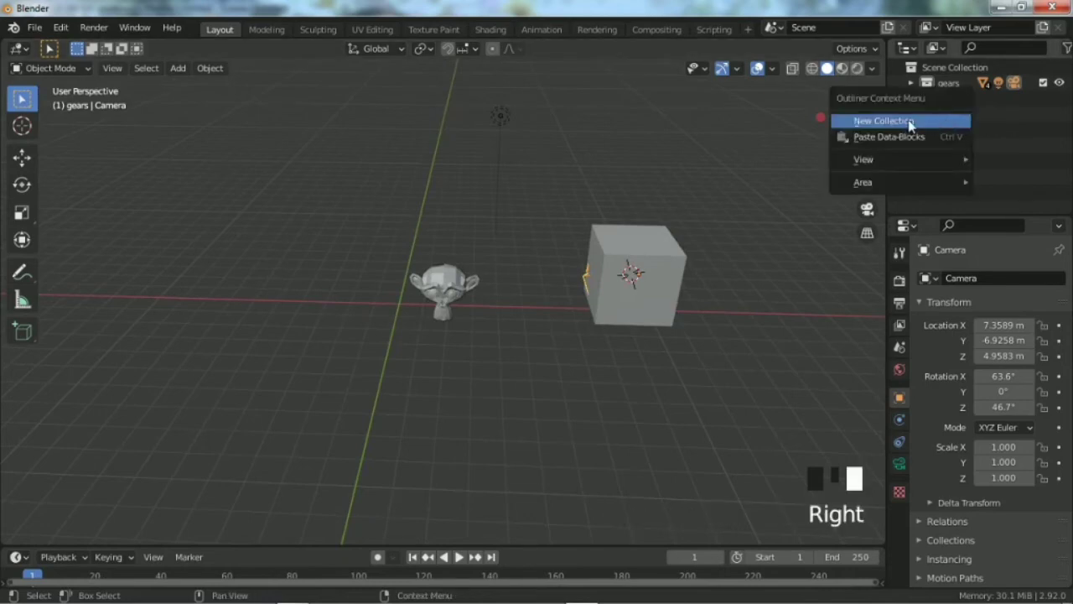
left_click(909, 123)
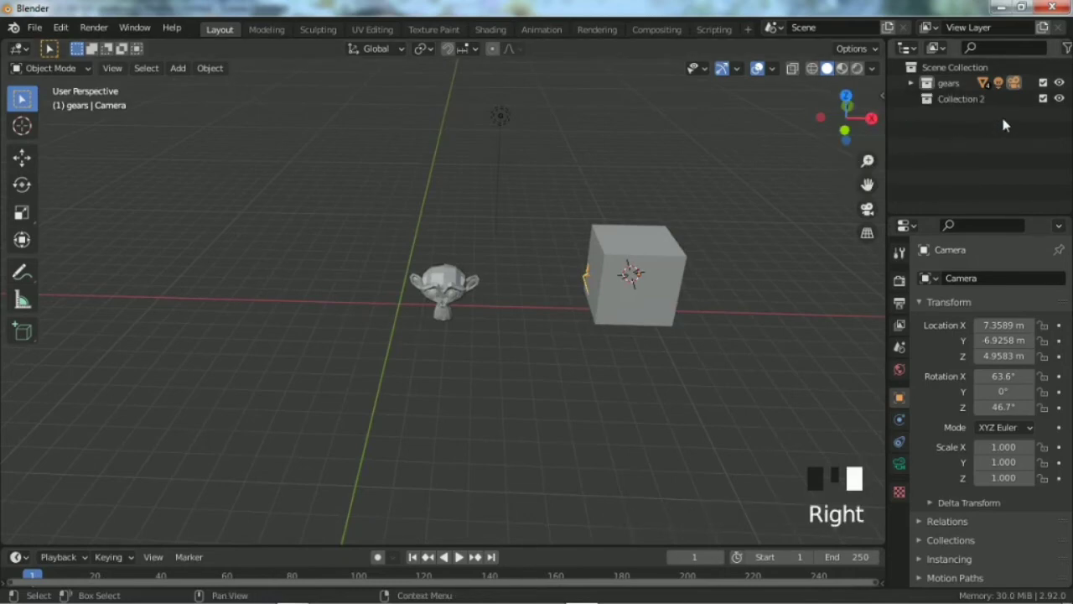
left_click(908, 84)
left_click_drag(963, 114, 982, 193)
left_click(910, 177)
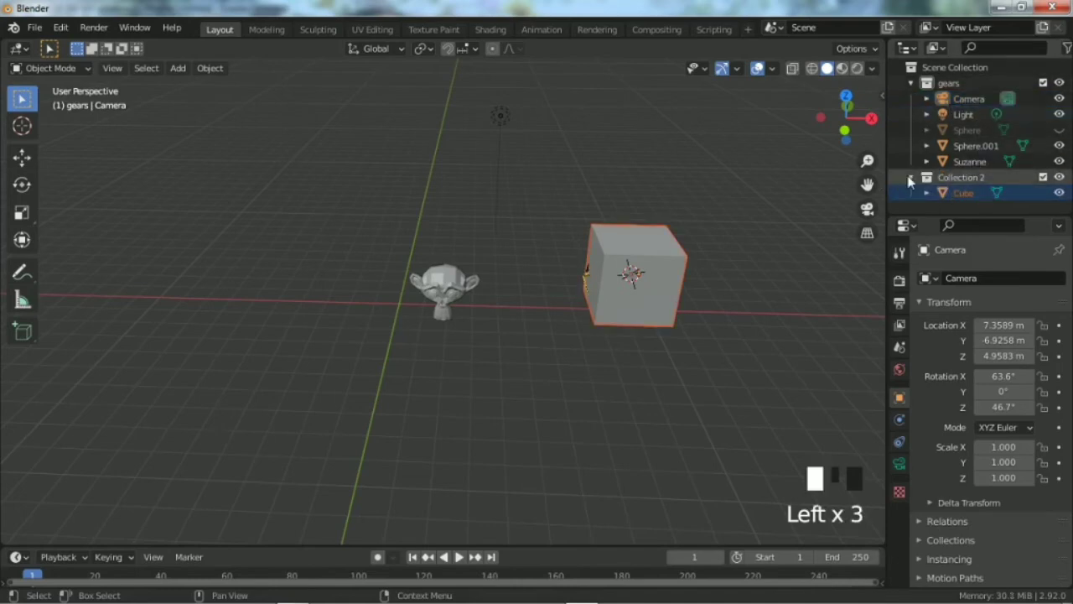
left_click(909, 84)
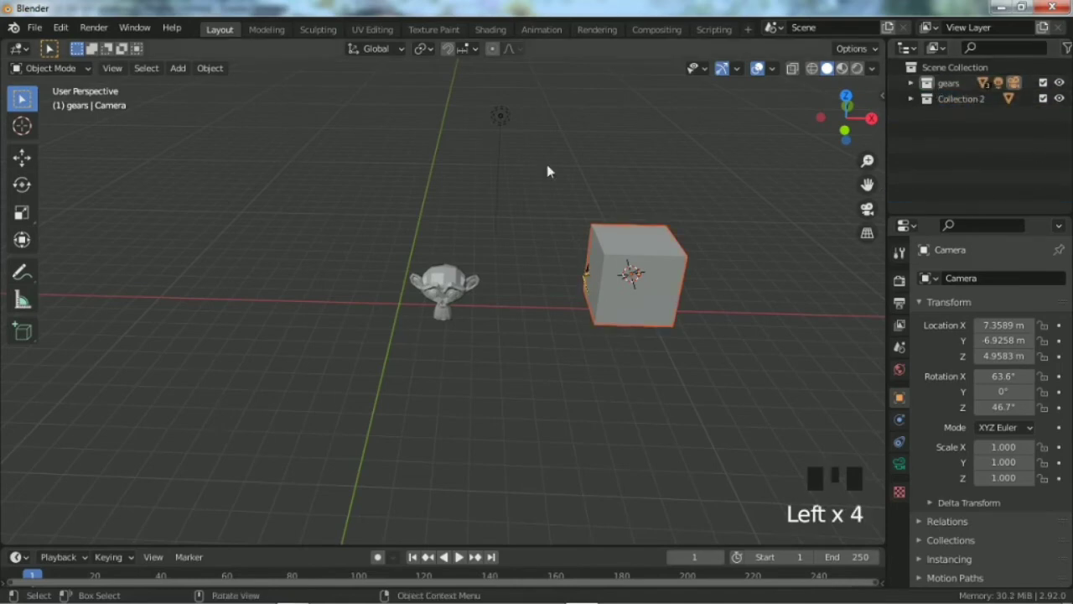
Move the monkey into Collection 2.
left_click(492, 303)
left_click(440, 281)
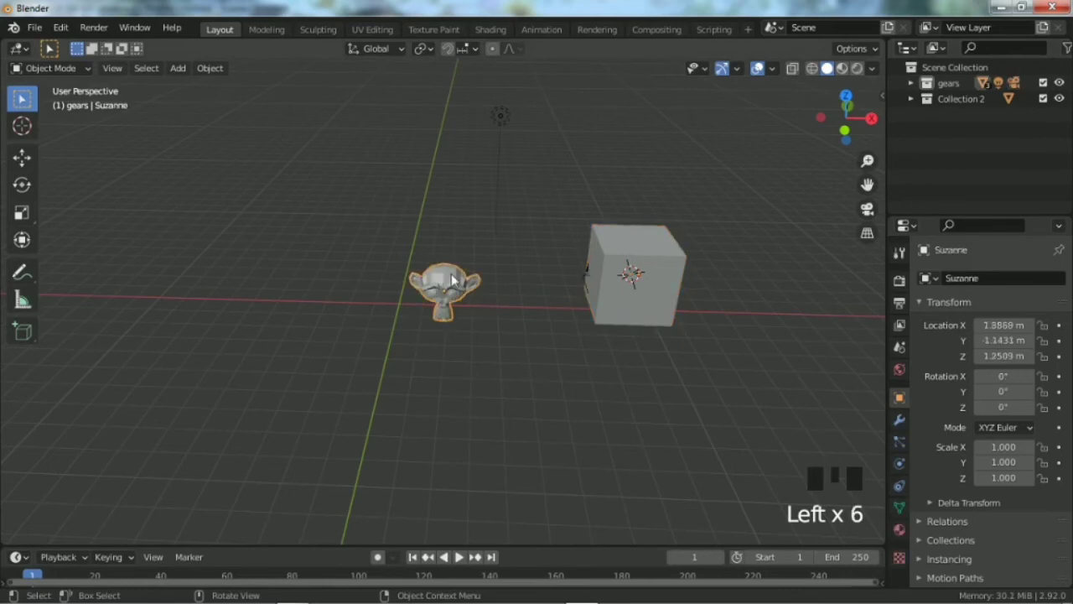
key("m")
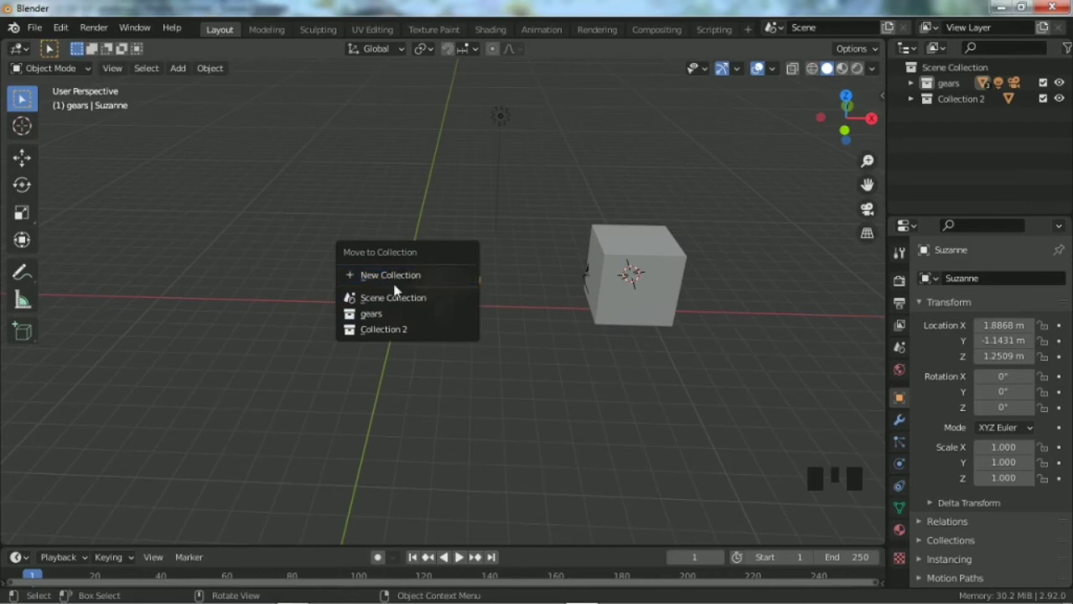
left_click(388, 329)
Move the cube, the camera and Sphere.001 into a new collection named xyz, and collapse it in the outliner.
left_click(601, 275)
left_click_drag(567, 165, 729, 376)
key("m")
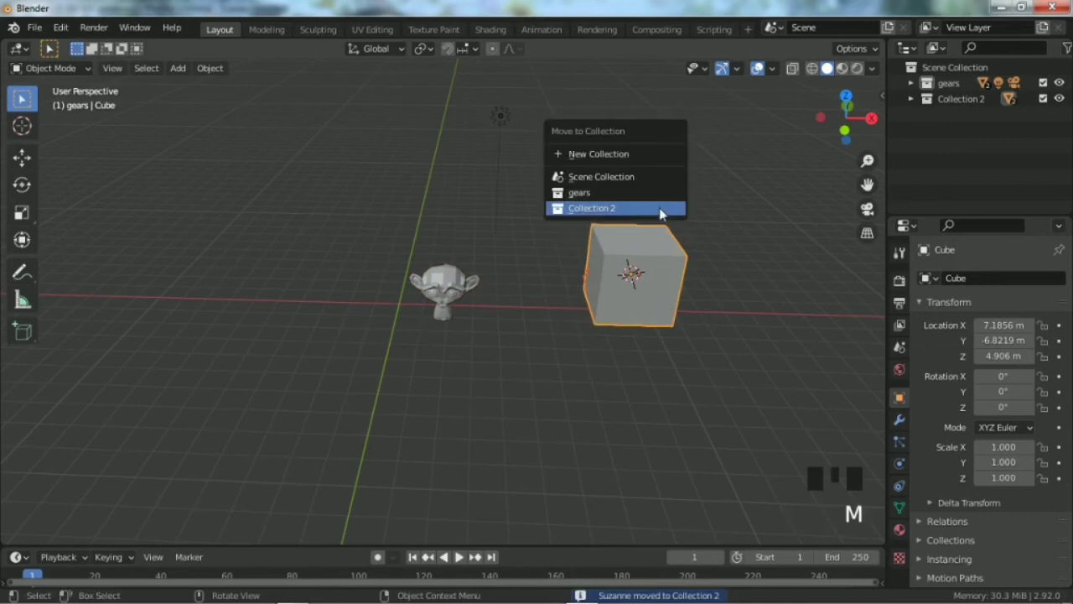
left_click(580, 154)
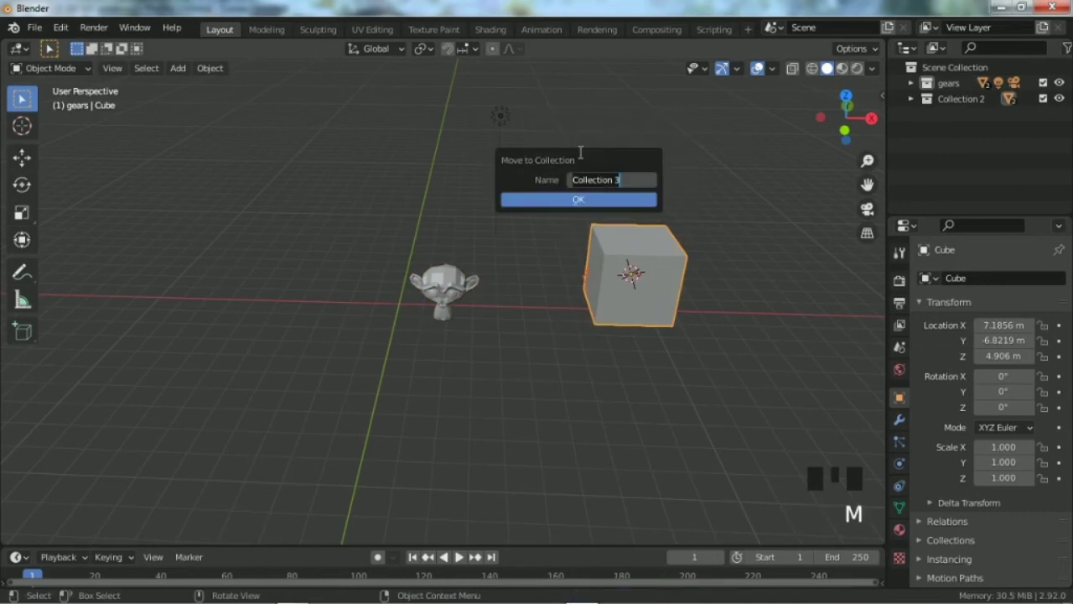
type("xyz")
key("Return")
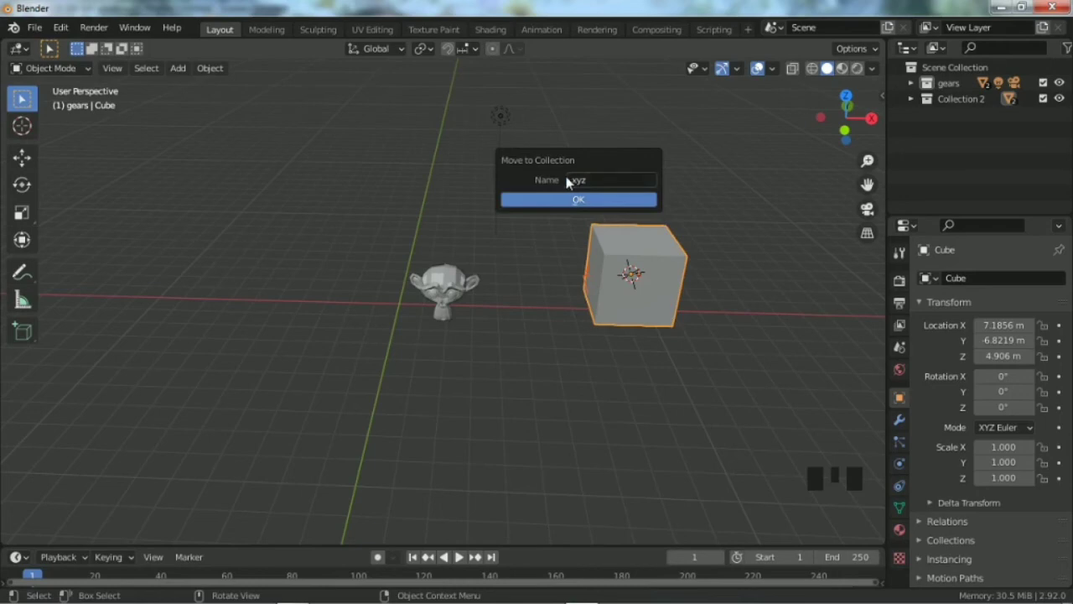
left_click(540, 200)
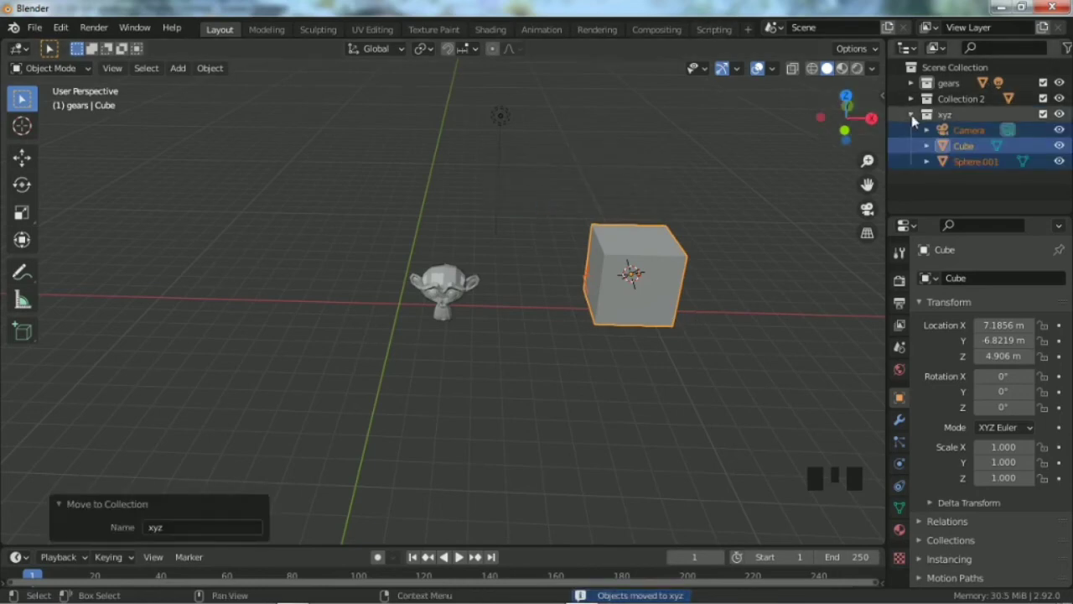
left_click(912, 115)
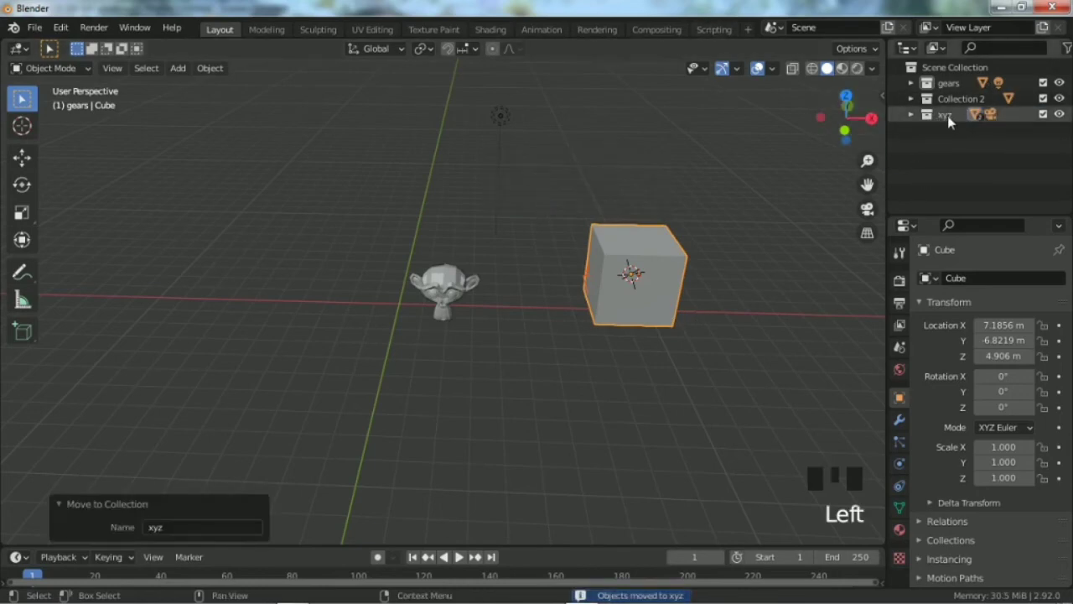
Delete the xyz collection while keeping its objects, and leave the Camera entry collapsed.
left_click(944, 117)
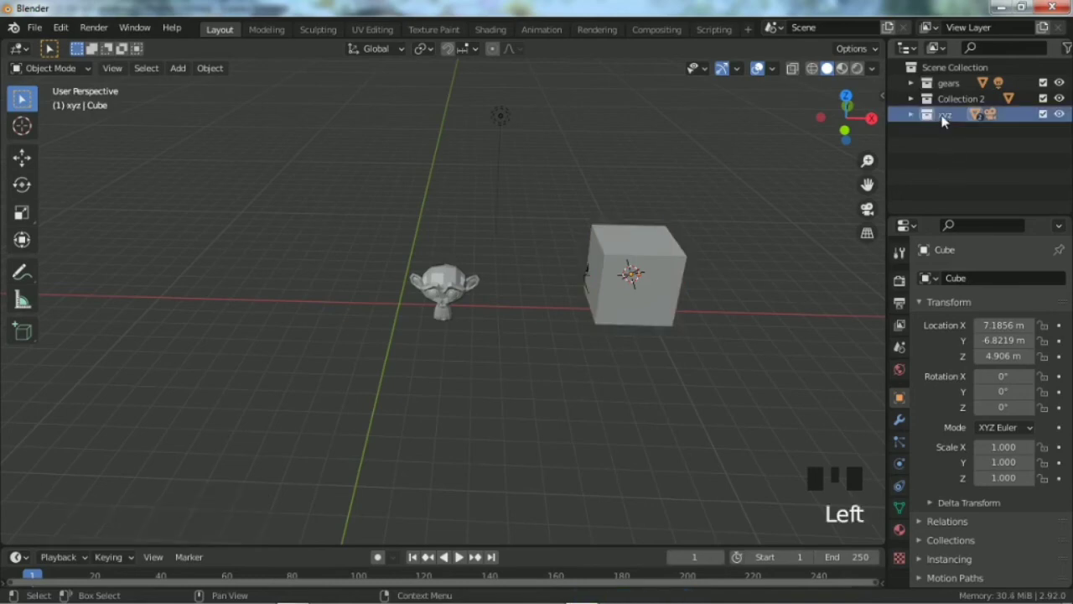
key("Delete")
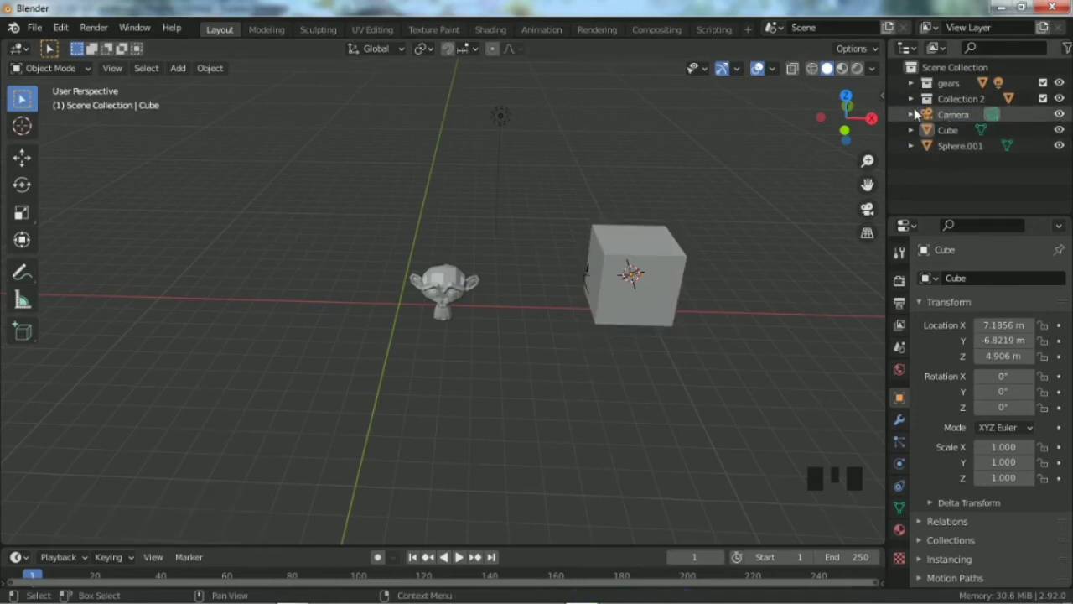
triple_click(914, 115)
left_click(911, 114)
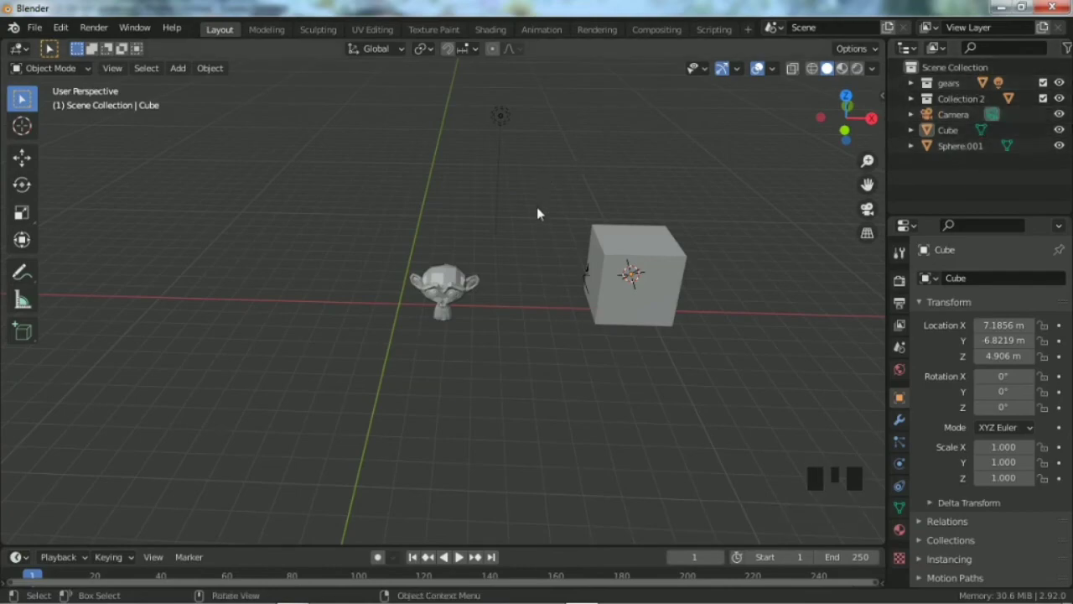
Exclude Collection 2 and then gears from the view layer, including each of them again.
scroll(537, 208, "down", 2)
left_click(867, 184)
left_click_drag(867, 183, 808, 176)
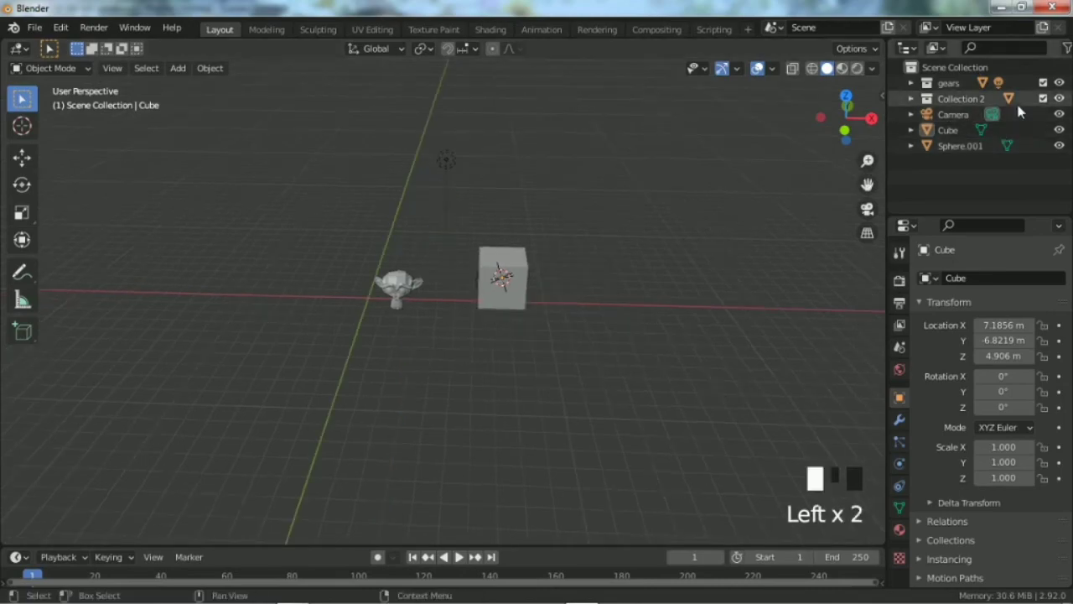
left_click(1044, 99)
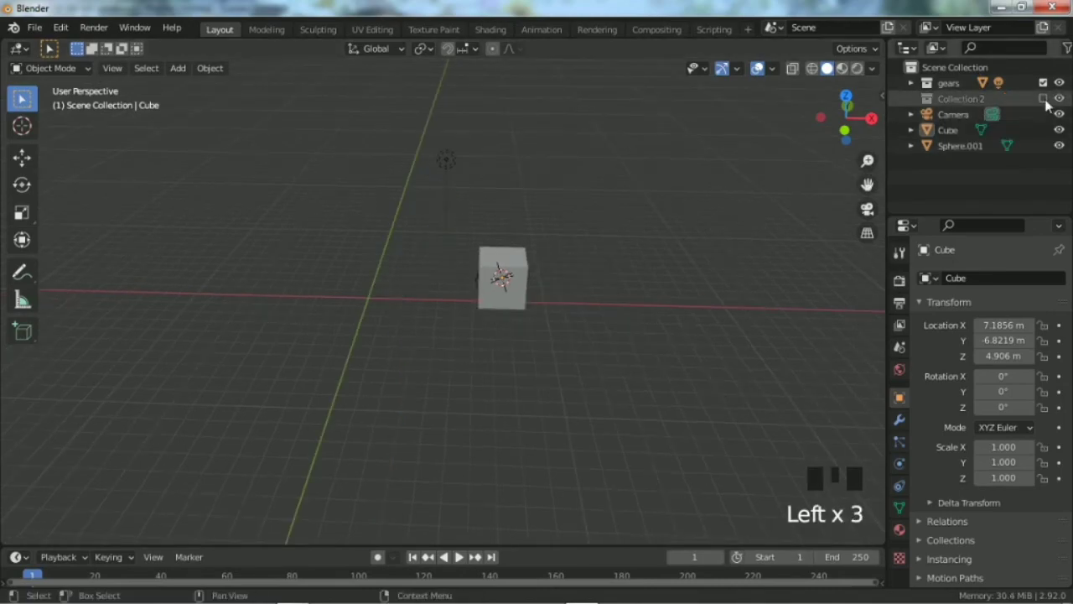
left_click(1044, 99)
left_click(1044, 99)
left_click(1043, 99)
left_click(1043, 83)
left_click(1043, 83)
Move the loose Camera, Cube and Sphere.001 into gears, and toggle that collection's exclusion and viewport visibility off and on.
left_click_drag(949, 166, 967, 83)
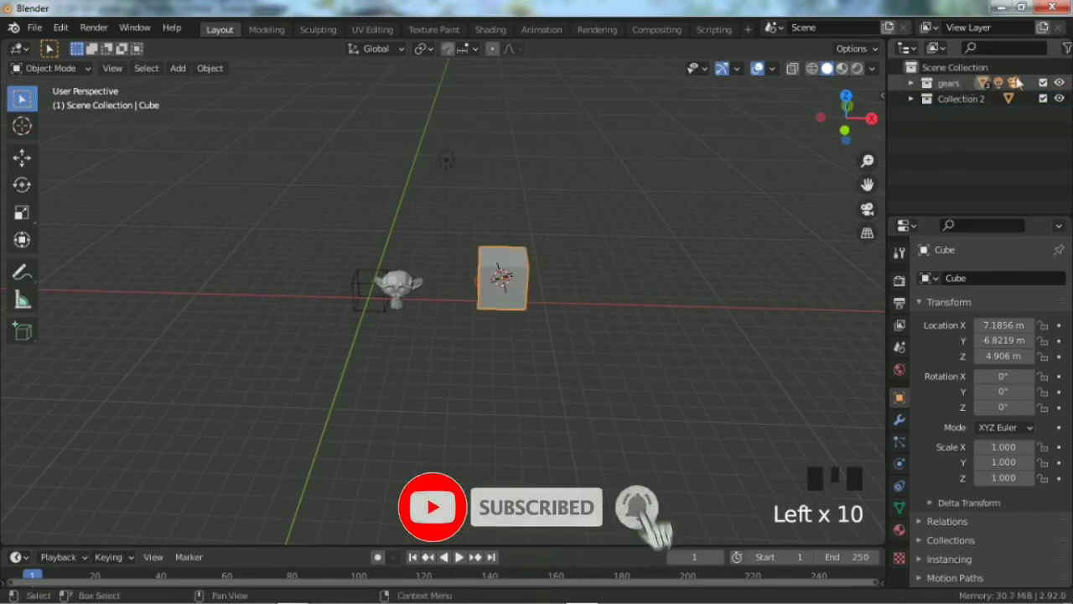
left_click(1044, 83)
scroll(811, 193, "up", 4)
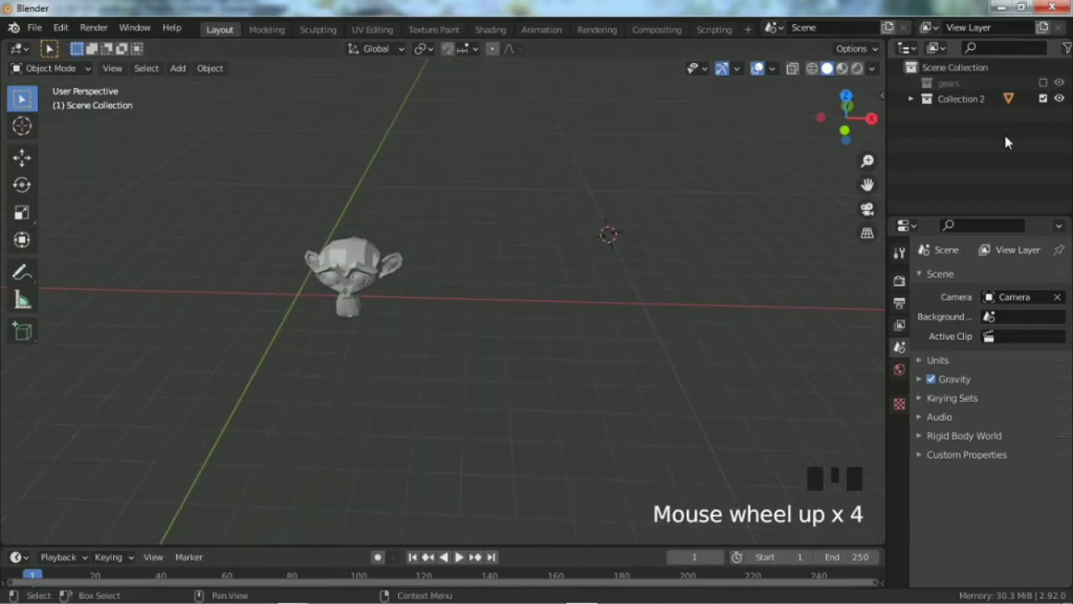
left_click(1044, 83)
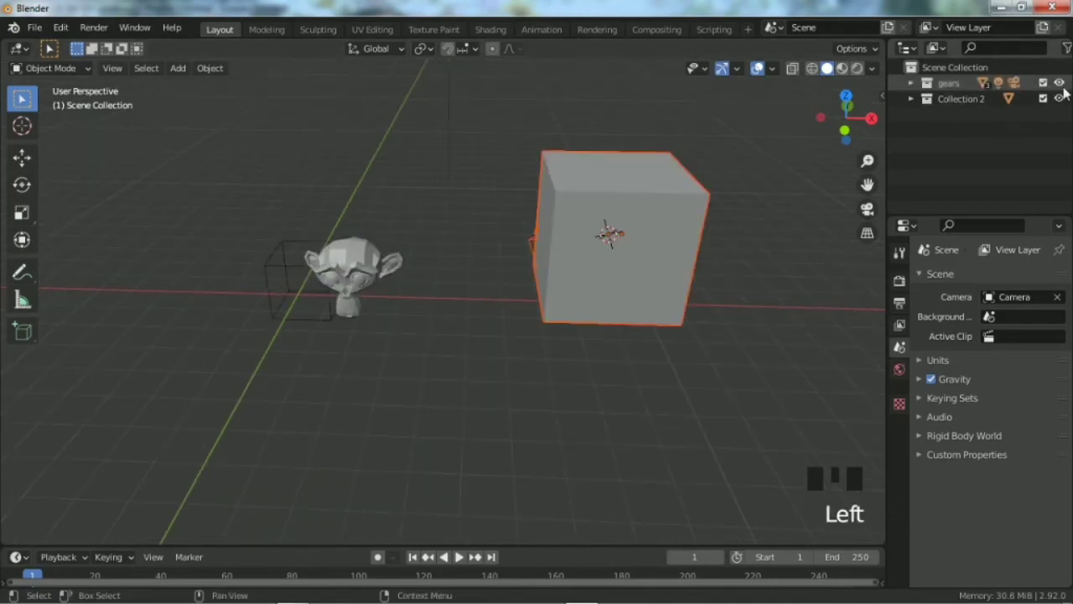
left_click(1044, 83)
left_click(1044, 83)
left_click(1044, 83)
left_click(1060, 83)
left_click(1060, 83)
Delete the Sphere object displayed as a wireframe box beside the monkey.
scroll(673, 236, "down", 6)
scroll(530, 254, "down", 3)
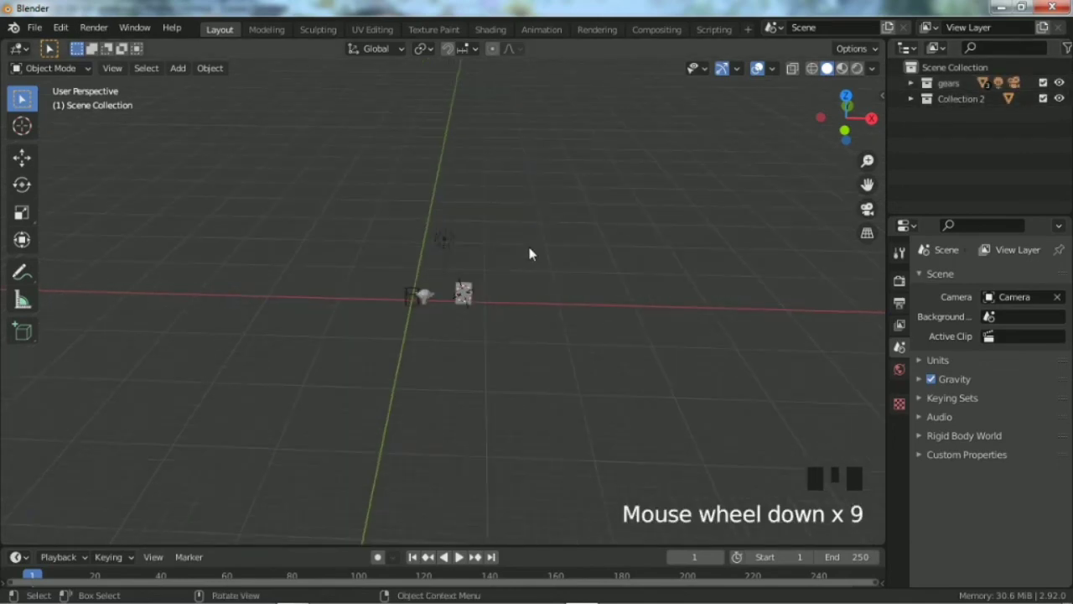
scroll(528, 251, "up", 5)
left_click(357, 302)
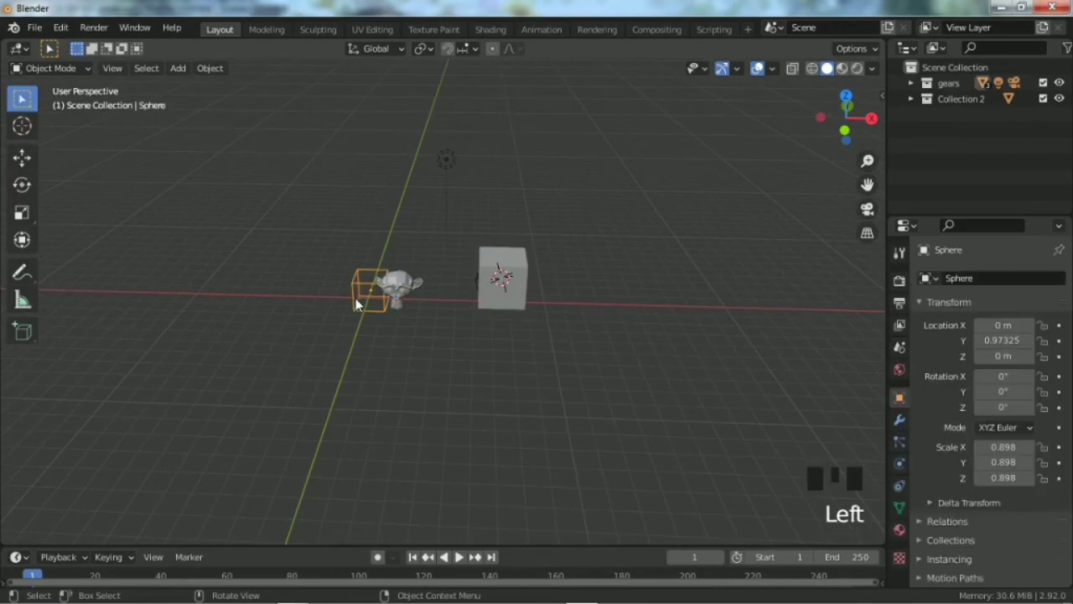
key("Delete")
scroll(397, 283, "up", 3)
Switch to the camera view and delete Sphere.001 and the cube surrounding the camera.
key("KP_0")
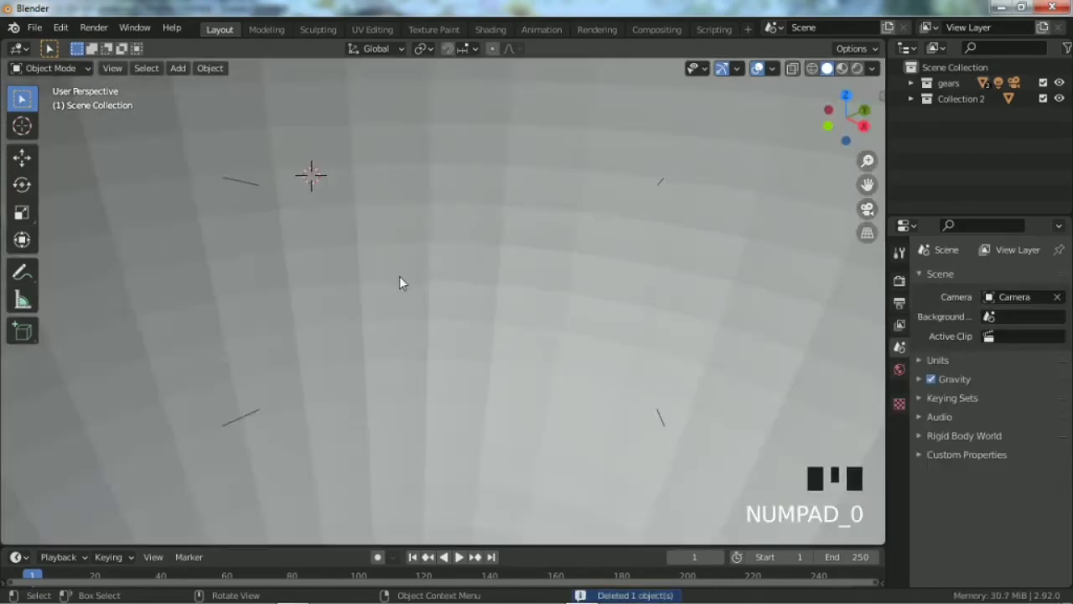
scroll(419, 289, "down", 5)
scroll(545, 290, "down", 4)
left_click(571, 275)
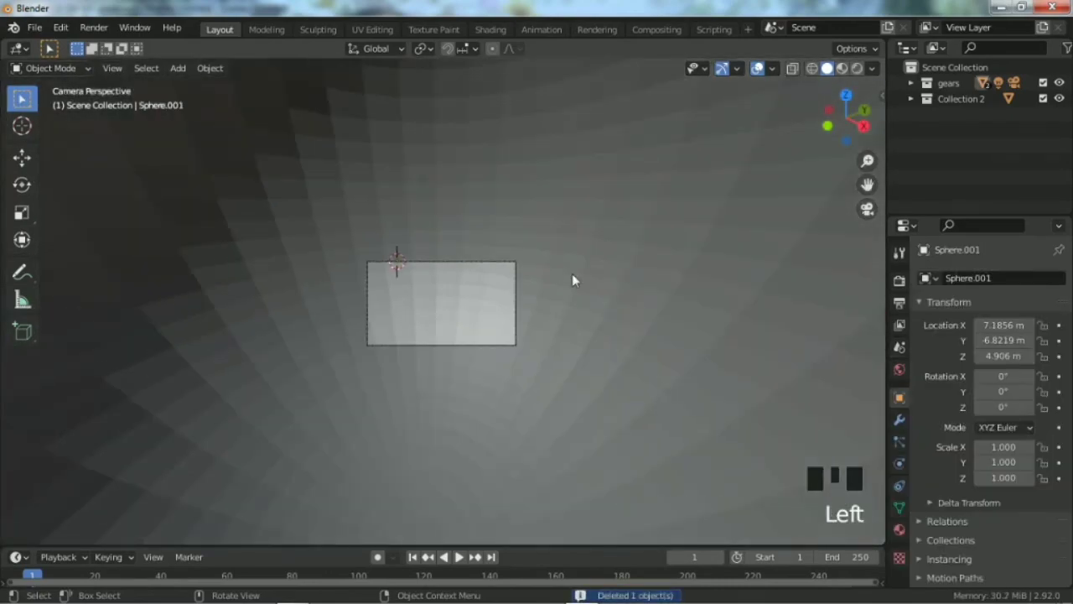
key("Delete")
scroll(545, 276, "down", 3)
key("Delete")
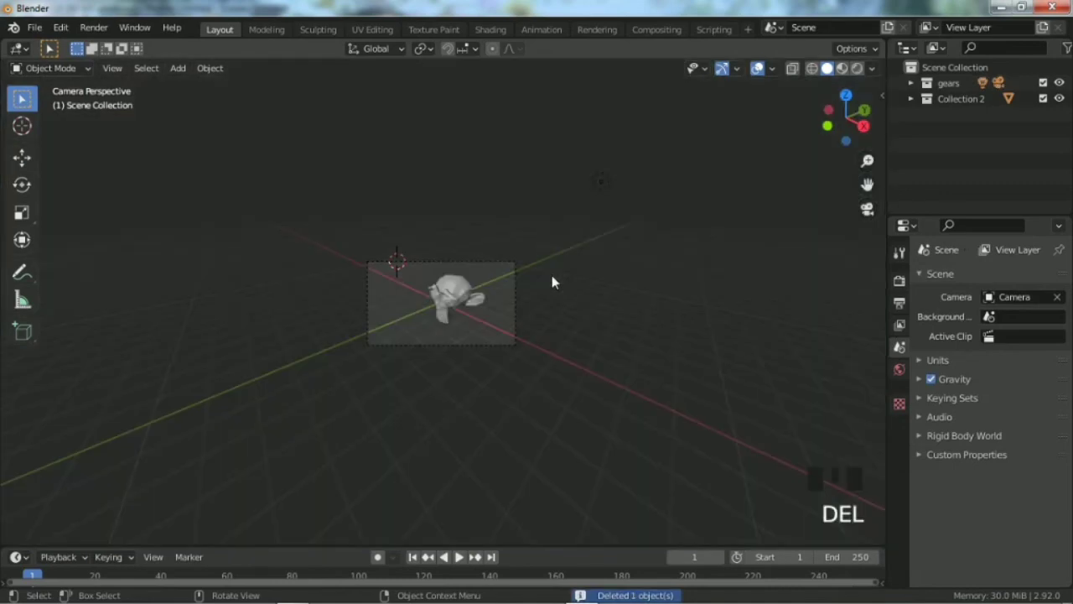
scroll(463, 285, "up", 5)
scroll(463, 285, "down", 1)
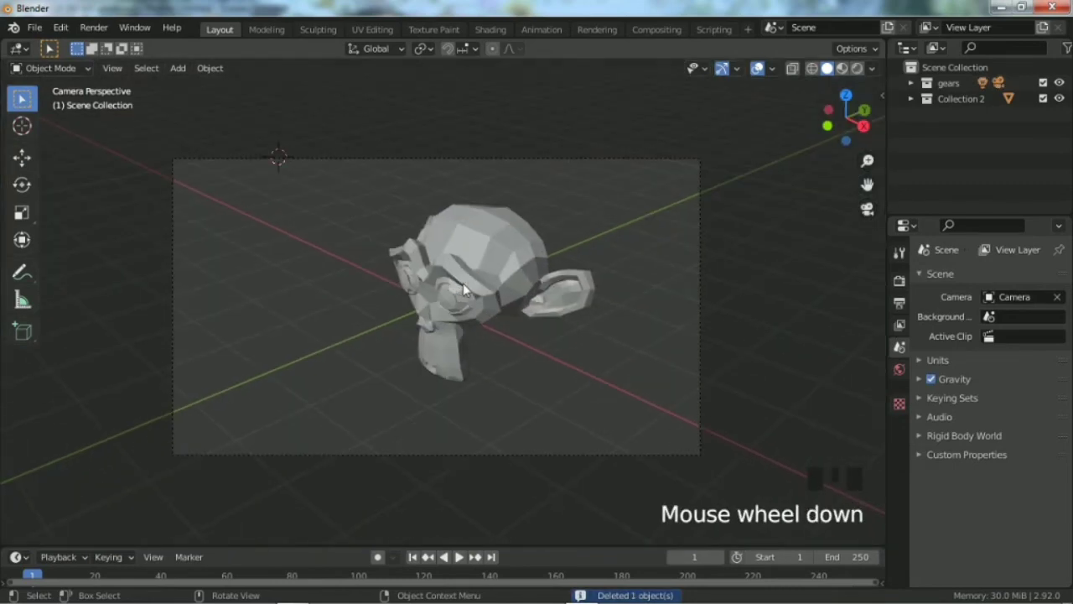